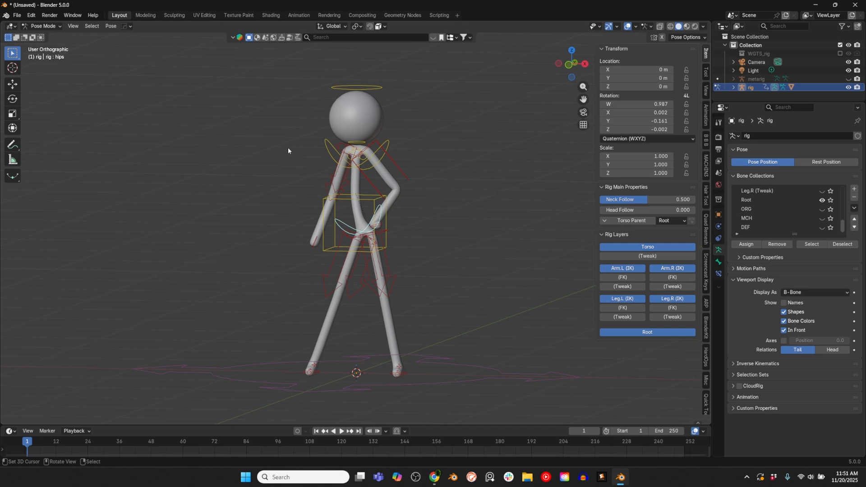
Step: Clear the location and rotation of all the rig's bones to return the character to its rest pose
{"action": "middle_click_drag", "start_coordinate": [408, 211], "coordinate": [427, 199]}
{"action": "scroll", "coordinate": [422, 215], "scroll_direction": "up", "scroll_amount": 2}
{"action": "scroll", "coordinate": [419, 213], "scroll_direction": "down", "scroll_amount": 2}
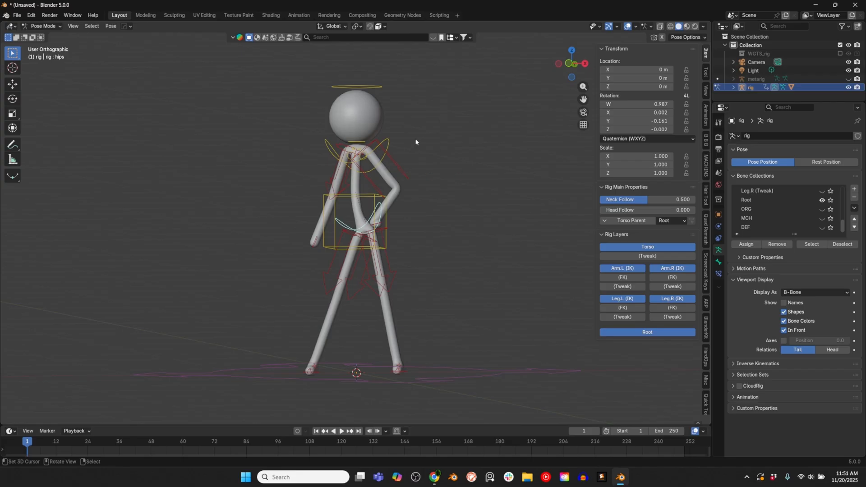
{"action": "key", "text": "a"}
{"action": "key", "text": "alt+g"}
{"action": "key", "text": "alt+r"}
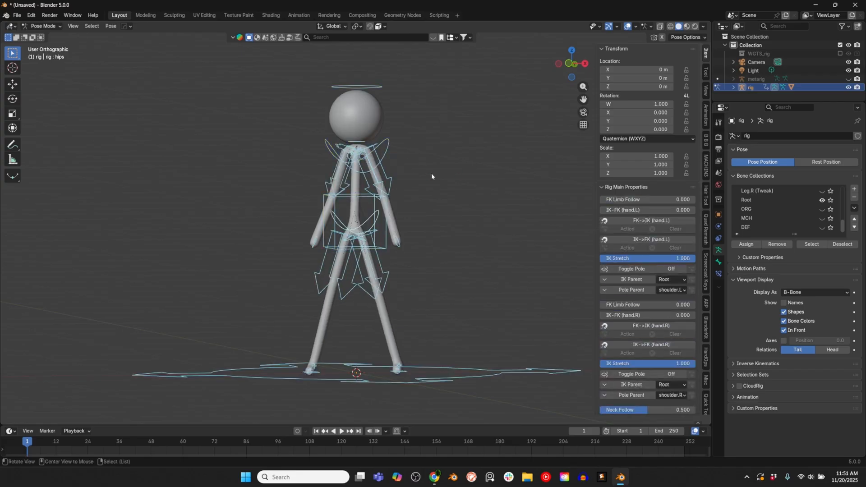
Step: Put the body mesh in face editing with see-through wireframe display and select a face loop around the upper arm
{"action": "key", "text": "KP_1"}
{"action": "scroll", "coordinate": [402, 205], "scroll_direction": "up", "scroll_amount": 5}
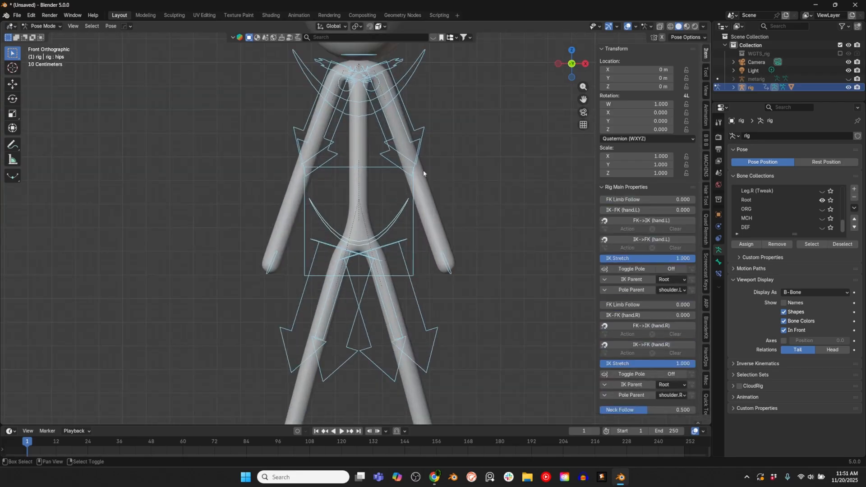
{"action": "key", "text": "ctrl+Tab"}
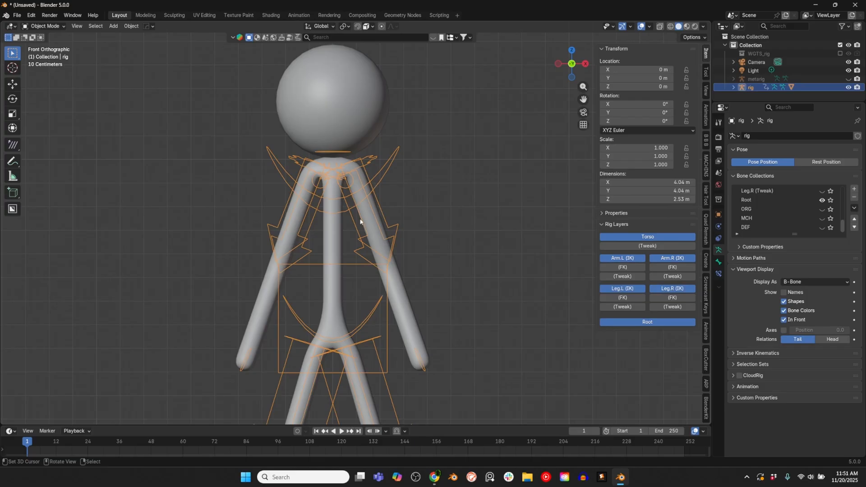
{"action": "left_click", "coordinate": [336, 235]}
{"action": "key", "text": "Tab"}
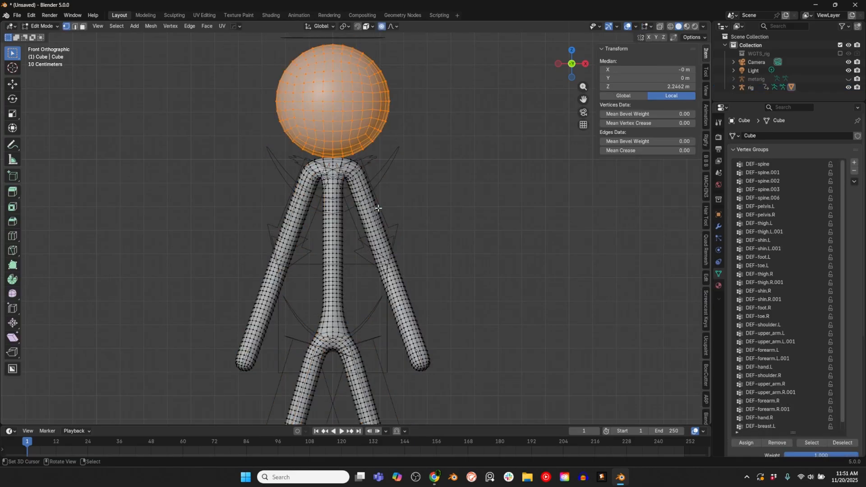
{"action": "scroll", "coordinate": [387, 227], "scroll_direction": "up", "scroll_amount": 2}
{"action": "key", "text": "3"}
{"action": "scroll", "coordinate": [387, 226], "scroll_direction": "up", "scroll_amount": 2}
{"action": "left_click", "coordinate": [387, 226], "text": "alt"}
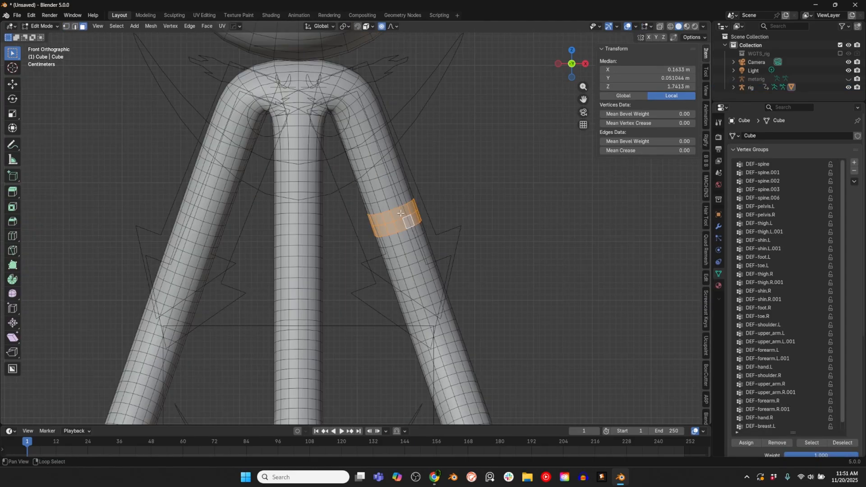
{"action": "scroll", "coordinate": [391, 216], "scroll_direction": "down", "scroll_amount": 3}
{"action": "key", "text": "alt+z"}
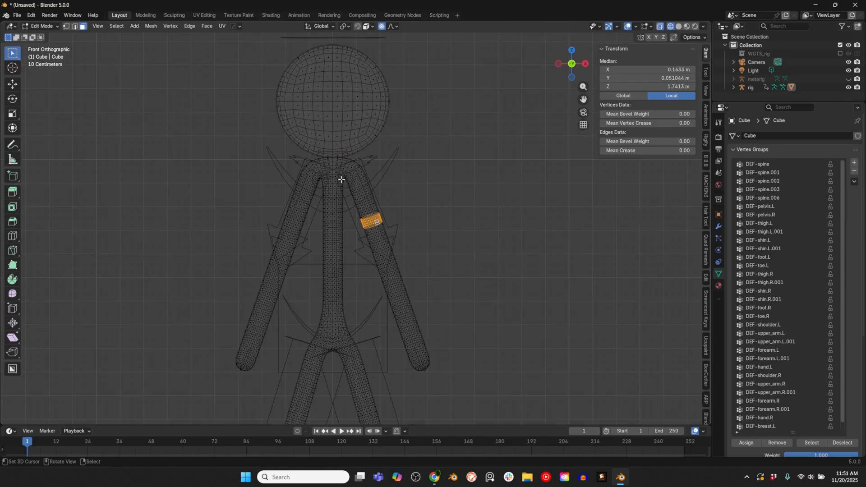
Step: Enable Screencast Keys and select the body faces covering the torso and both upper arms for the shirt
{"action": "key", "text": "alt+a"}
{"action": "key", "text": "l"}
{"action": "left_click", "coordinate": [706, 309]}
{"action": "left_click", "coordinate": [608, 49]}
{"action": "left_click", "coordinate": [602, 49]}
{"action": "key", "text": "h"}
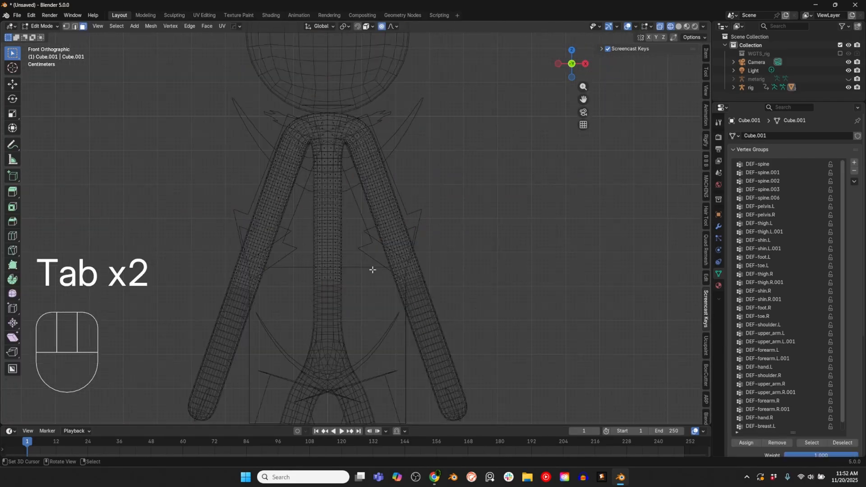
Step: Fatten the shirt mesh at its openings with Shrink/Fatten and delete the vertices of its negative X half
{"action": "key", "text": "alt+s"}
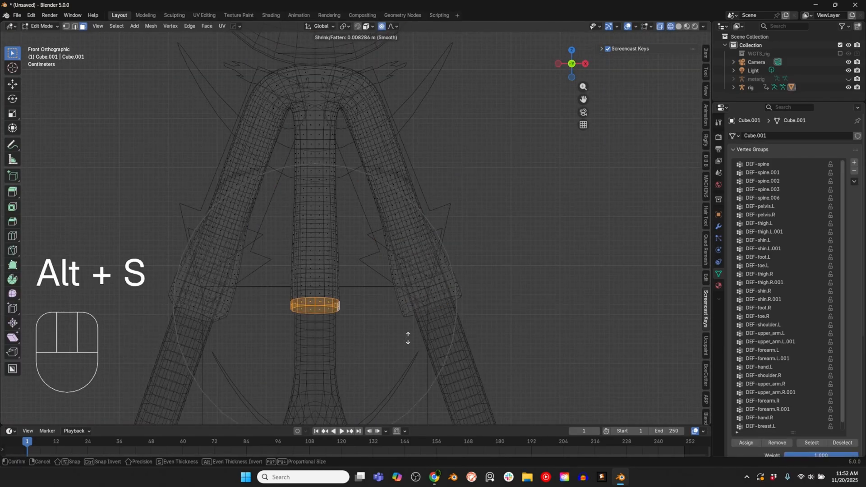
{"action": "key", "text": "1"}
{"action": "key", "text": "x"}
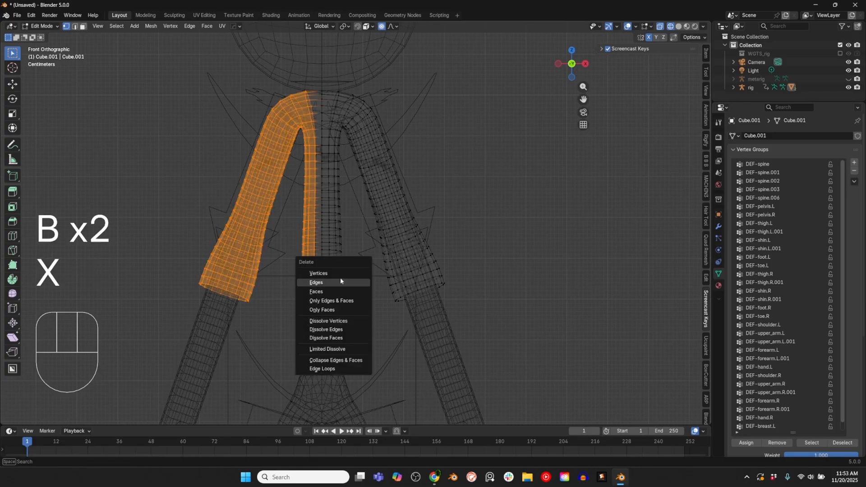
{"action": "left_click", "coordinate": [340, 277]}
Step: Add a Mirror modifier on the X axis with clipping to the shirt, placed above the Armature modifier
{"action": "left_click", "coordinate": [170, 25]}
{"action": "left_click", "coordinate": [719, 226]}
{"action": "left_click", "coordinate": [798, 135]}
{"action": "mouse_move", "coordinate": [717, 141]}
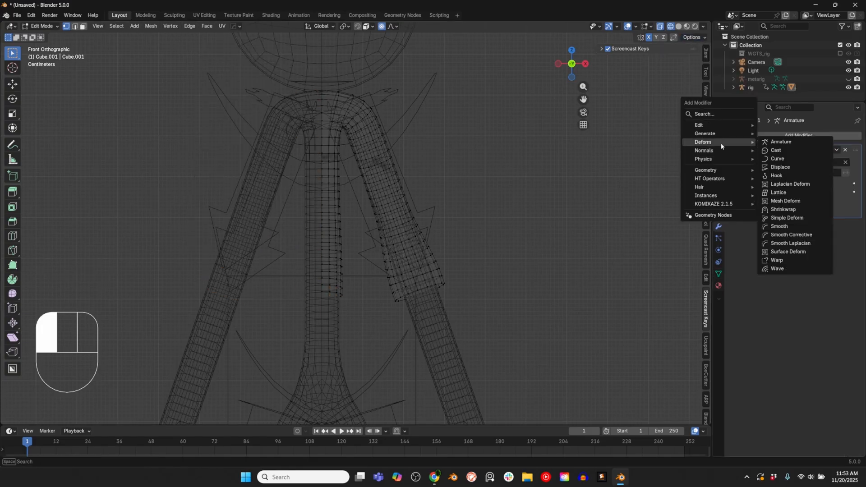
{"action": "left_click", "coordinate": [787, 198]}
Step: Extrude the shirt's lower hem downward by about 0.05 m
{"action": "key", "text": "ctrl+z"}
{"action": "key", "text": "e"}
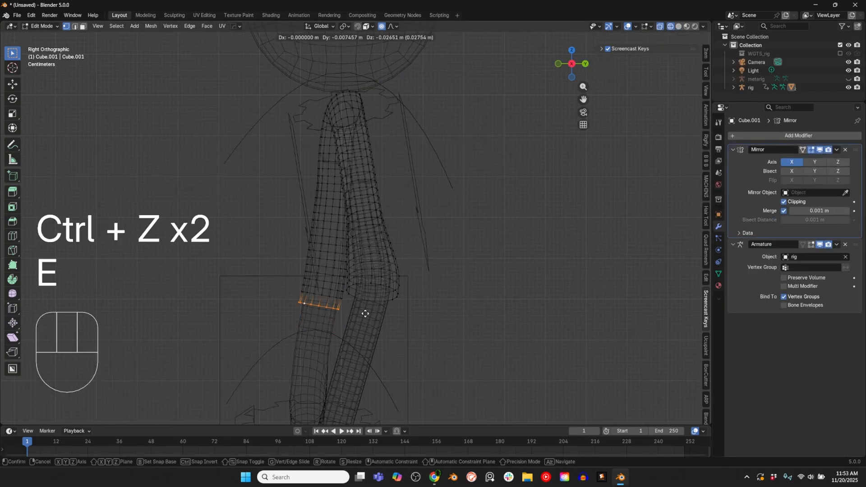
{"action": "left_click", "coordinate": [397, 381]}
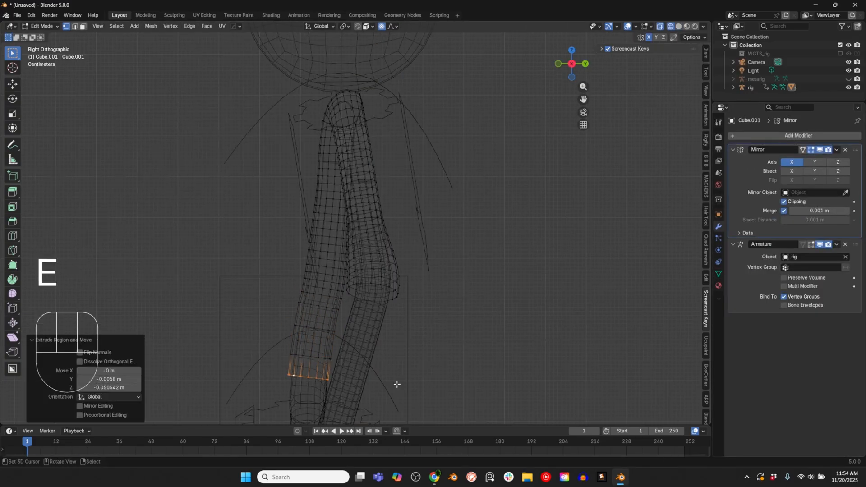
Step: Extrude the shirt's neck edge in sections up around the back and over the top of the head as a hood strip
{"action": "key", "text": "ctrl+b"}
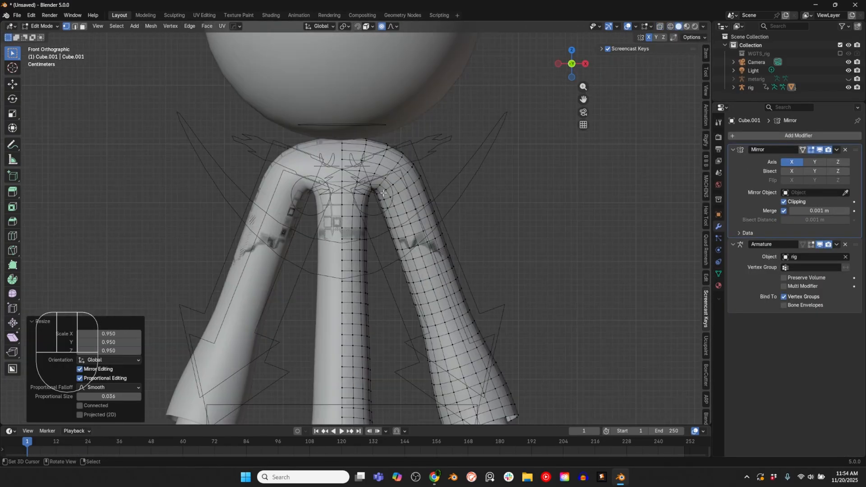
{"action": "key", "text": "shift+z"}
{"action": "left_click", "coordinate": [353, 234], "text": "ctrl"}
{"action": "middle_click_drag", "start_coordinate": [334, 227], "coordinate": [332, 269]}
{"action": "key", "text": "e"}
{"action": "left_click", "coordinate": [332, 269], "text": "alt"}
{"action": "key", "text": "KP_3"}
{"action": "key", "text": "e"}
{"action": "left_click", "coordinate": [404, 281]}
{"action": "key", "text": "r"}
{"action": "key", "text": "g"}
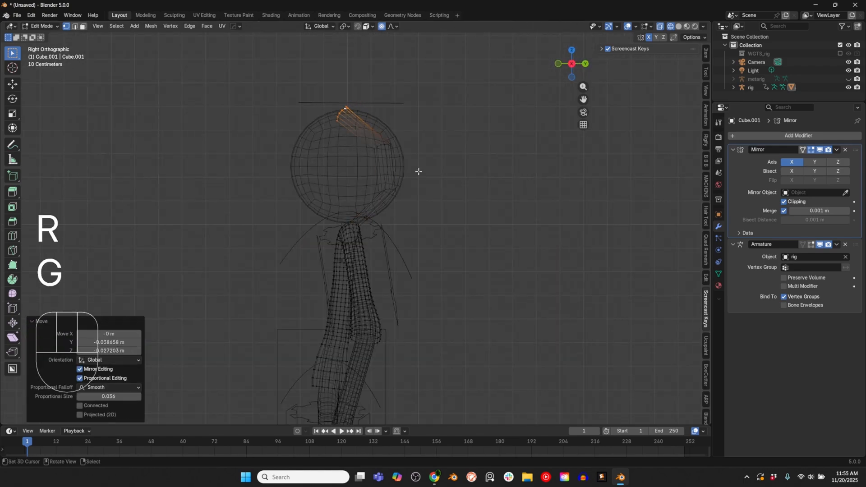
Step: Move the hood's side vertices about 0.168 m along X with proportional editing to widen it around the head
{"action": "left_click", "coordinate": [170, 26]}
{"action": "key", "text": "KP_1"}
{"action": "key", "text": "shift+z"}
{"action": "key", "text": "shift+z"}
{"action": "key", "text": "g"}
{"action": "key", "text": "x"}
{"action": "key", "text": "shift+z"}
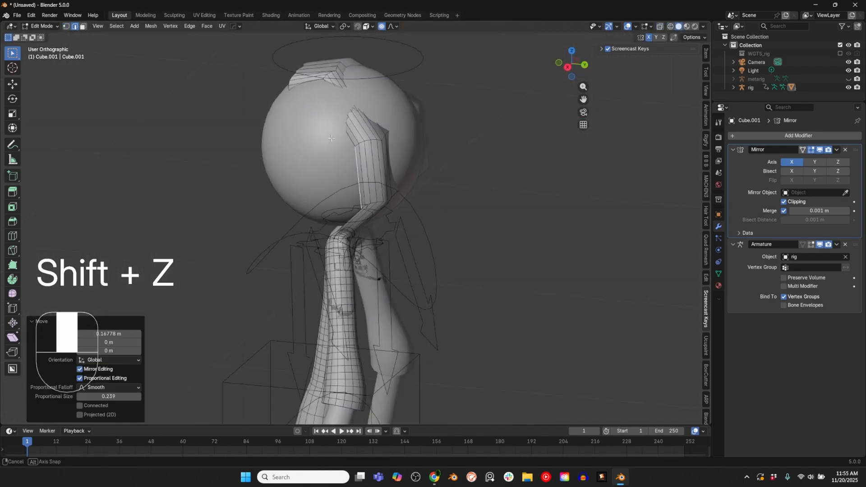
Step: Reposition the hood's vertices so the strip wraps around the back and crown of the head
{"action": "key", "text": "shift+z"}
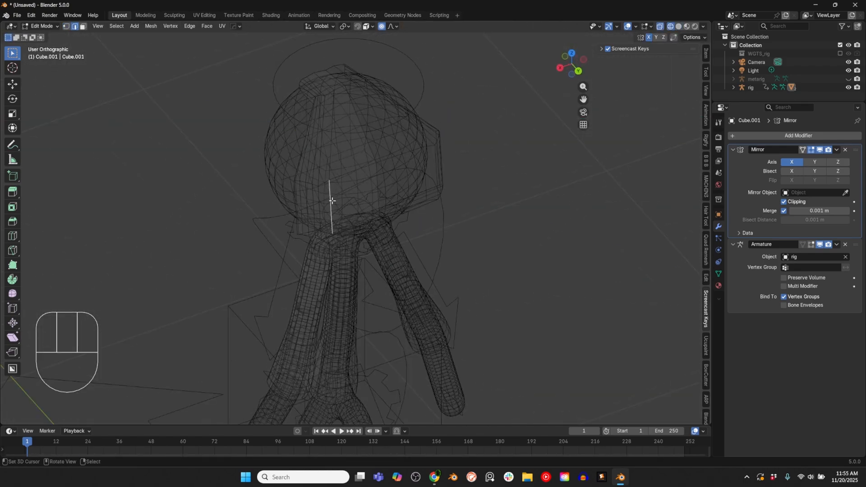
{"action": "key", "text": "g"}
{"action": "key", "text": "g"}
{"action": "key", "text": "g"}
{"action": "left_click", "coordinate": [349, 167]}
{"action": "key", "text": "KP_3"}
{"action": "key", "text": "shift+z"}
{"action": "key", "text": "g"}
{"action": "key", "text": "g"}
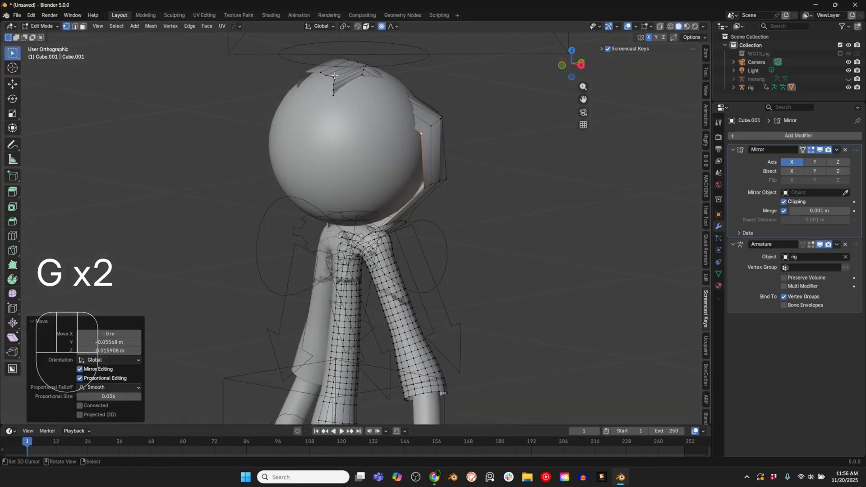
Step: Move the hood's side and front-opening vertices so it covers the side of the head down to the neck
{"action": "key", "text": "shift+z"}
{"action": "key", "text": "g"}
{"action": "left_click", "coordinate": [441, 128]}
{"action": "key", "text": "KP_3"}
{"action": "key", "text": "g"}
{"action": "key", "text": "g"}
{"action": "key", "text": "g"}
{"action": "key", "text": "g"}
{"action": "key", "text": "g"}
{"action": "key", "text": "g"}
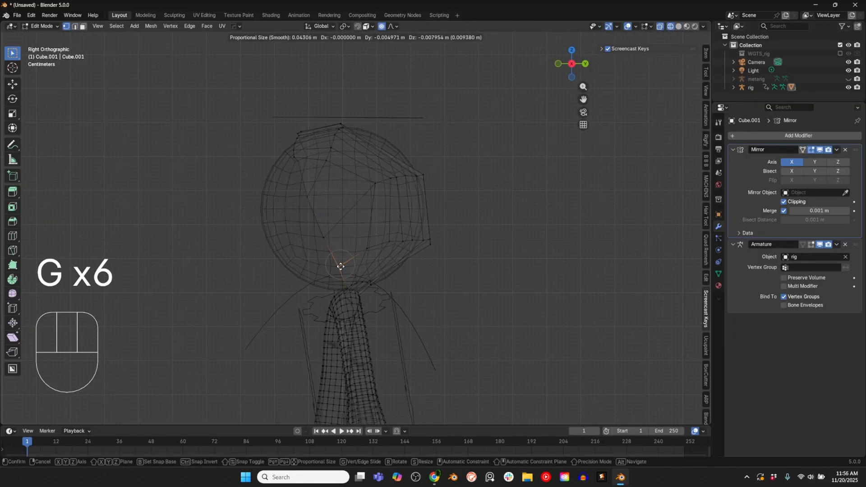
Step: Refine the hood's side by moving its vertices and making a sculpt stroke across it, returning to mesh editing
{"action": "key", "text": "g"}
{"action": "key", "text": "g"}
{"action": "key", "text": "ctrl+r"}
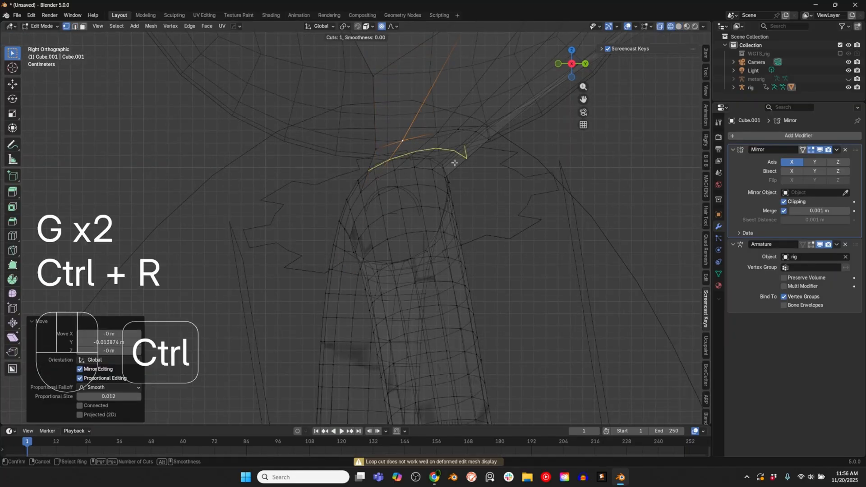
{"action": "left_click", "coordinate": [286, 194], "text": "ctrl"}
{"action": "key", "text": "ctrl+z"}
{"action": "key", "text": "g"}
{"action": "key", "text": "g"}
{"action": "key", "text": "shift+z"}
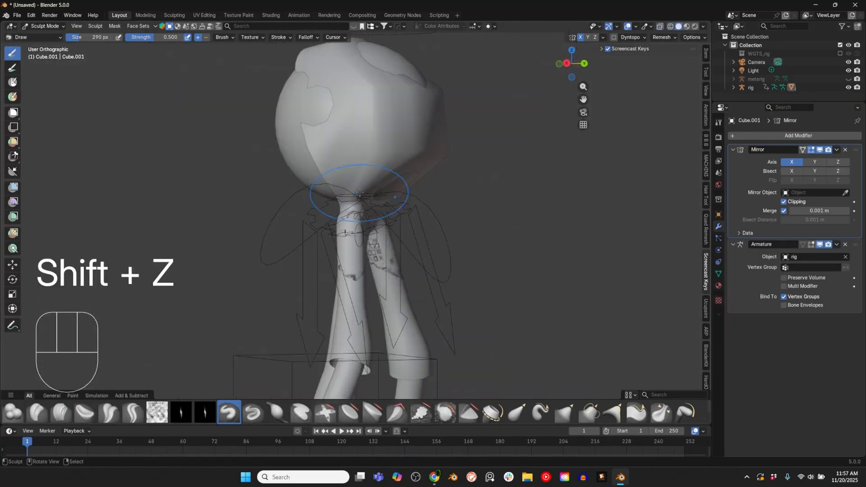
{"action": "mouse_move", "coordinate": [379, 124]}
{"action": "left_mouse_down"}
{"action": "mouse_move", "coordinate": [351, 142]}
{"action": "mouse_move", "coordinate": [407, 143]}
{"action": "left_mouse_up"}
{"action": "key", "text": "Tab"}
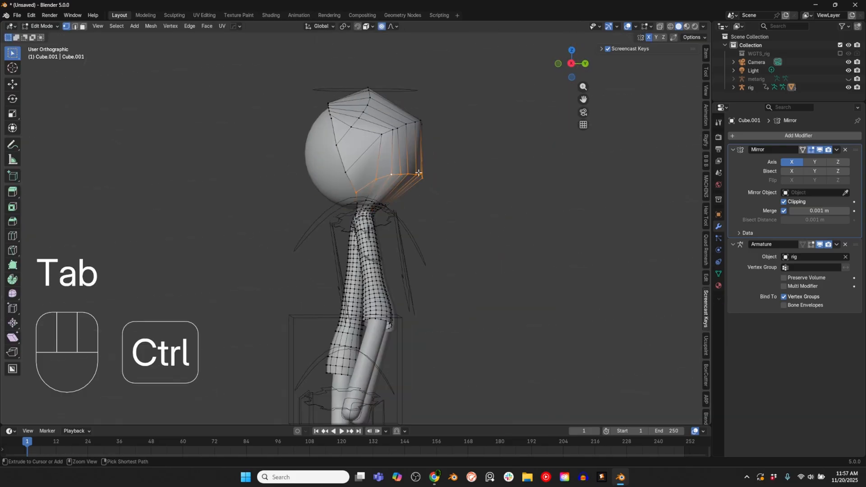
Step: Reposition and rotate the hood's lower back vertices, and bevel the hood's edge loops with 3 segments
{"action": "key", "text": "g"}
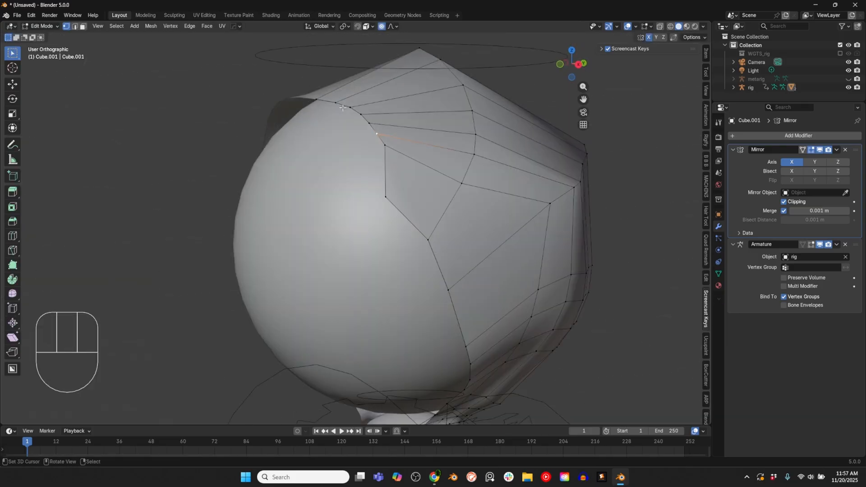
{"action": "key", "text": "r"}
{"action": "key", "text": "g"}
{"action": "key", "text": "ctrl+b"}
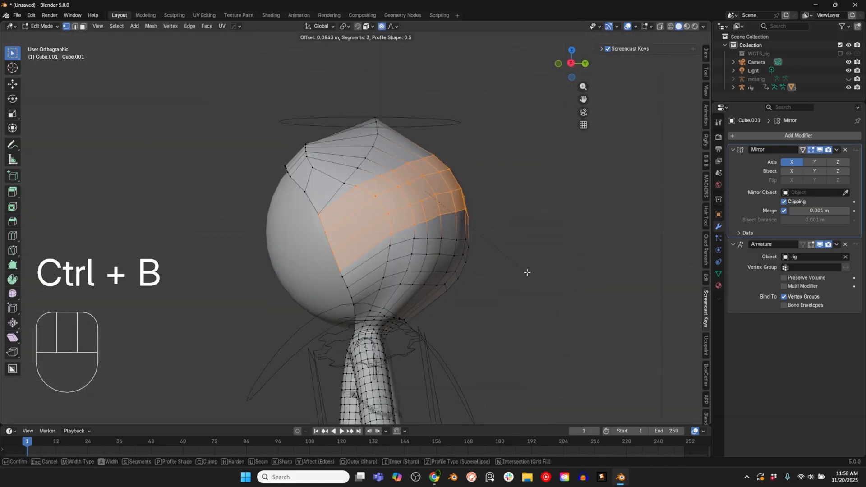
Step: Sculpt the hooded shirt into a smoother shape with the brush sized to about 484 px and return to Object Mode
{"action": "key", "text": "f"}
{"action": "key", "text": "f"}
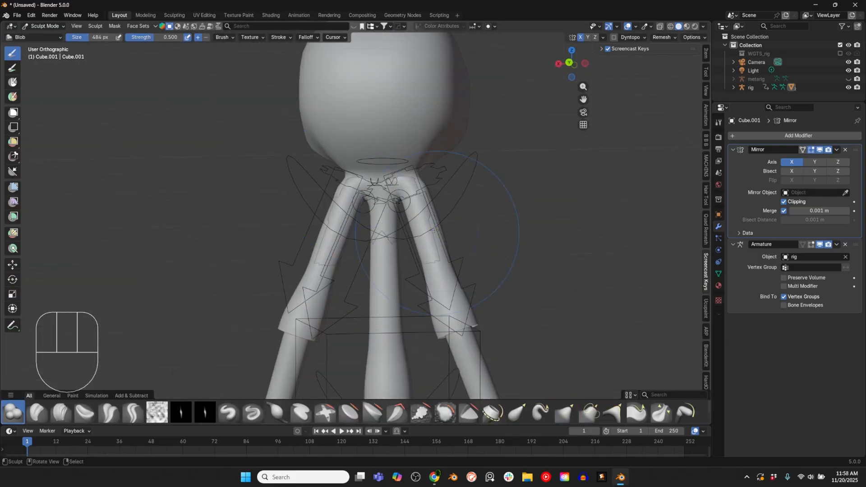
{"action": "mouse_move", "coordinate": [356, 239]}
{"action": "middle_mouse_down"}
{"action": "mouse_move", "coordinate": [343, 234]}
{"action": "mouse_move", "coordinate": [358, 243]}
{"action": "middle_mouse_up"}
{"action": "scroll", "coordinate": [358, 242], "scroll_direction": "up", "scroll_amount": 3}
{"action": "key", "text": "ctrl+Tab"}
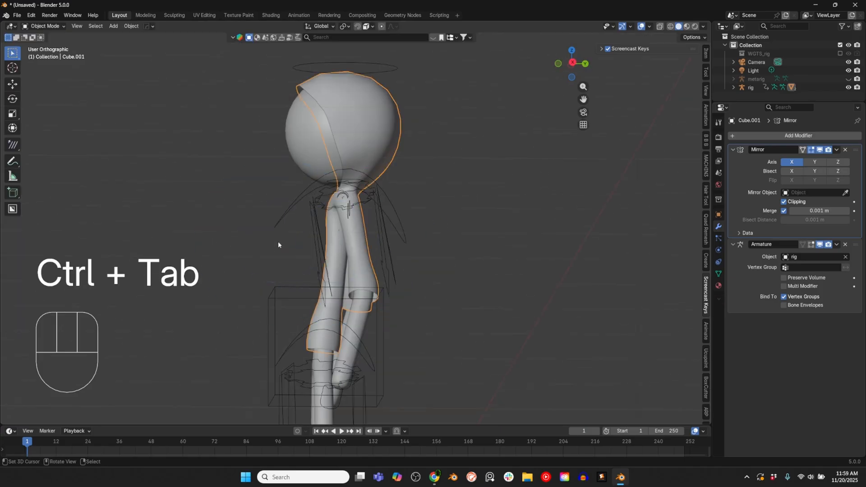
Step: Select the rig and inspect how the hooded shirt fits the character
{"action": "mouse_move", "coordinate": [278, 242]}
{"action": "middle_mouse_down"}
{"action": "mouse_move", "coordinate": [452, 135]}
{"action": "mouse_move", "coordinate": [439, 139]}
{"action": "middle_mouse_up"}
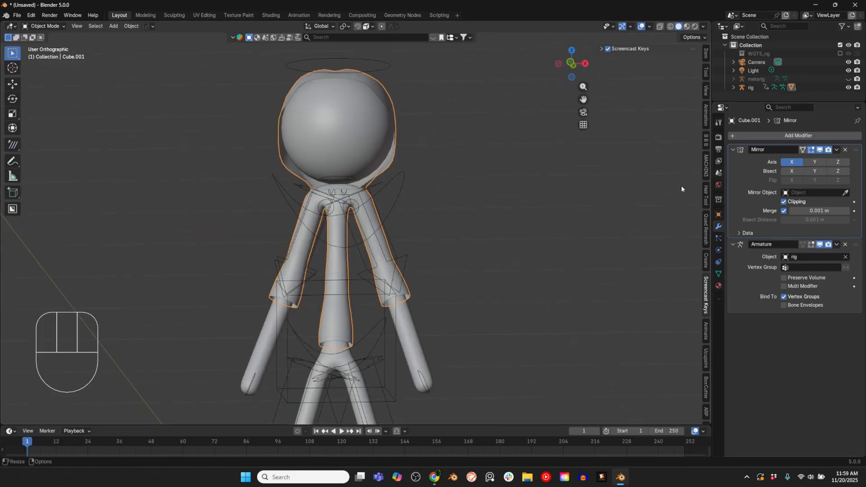
{"action": "left_click", "coordinate": [405, 262]}
{"action": "scroll", "coordinate": [415, 211], "scroll_direction": "down", "scroll_amount": 4}
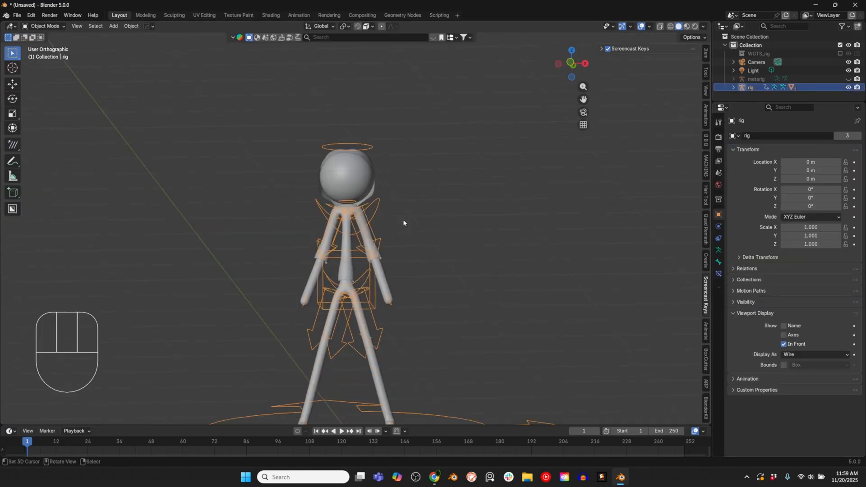
{"action": "mouse_move", "coordinate": [404, 222]}
{"action": "middle_mouse_down"}
{"action": "mouse_move", "coordinate": [418, 237]}
{"action": "mouse_move", "coordinate": [409, 245]}
{"action": "mouse_move", "coordinate": [418, 219]}
{"action": "middle_mouse_up"}
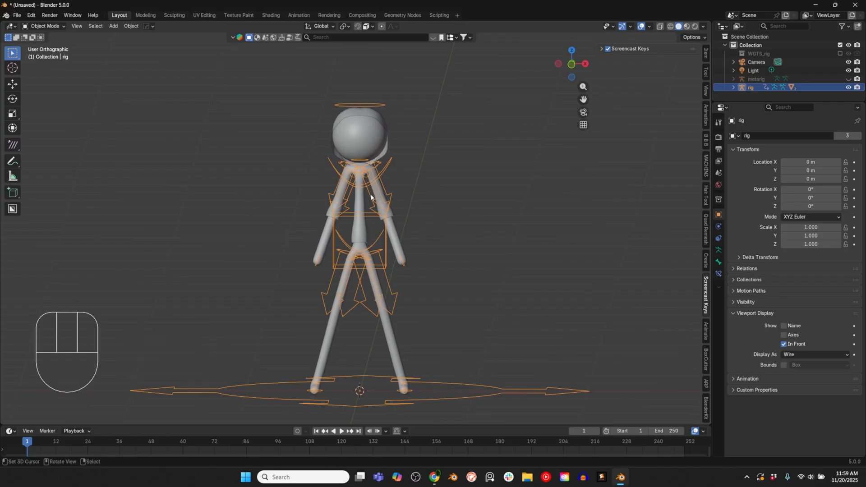
{"action": "scroll", "coordinate": [378, 209], "scroll_direction": "down", "scroll_amount": 1}
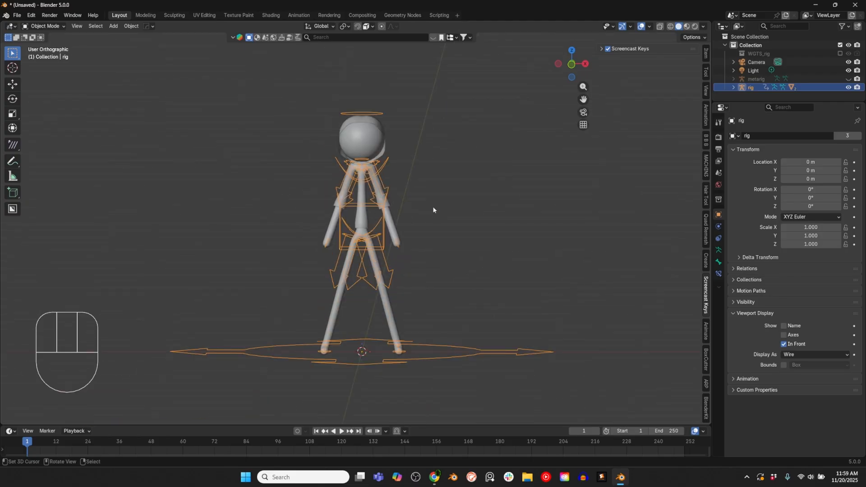
{"action": "scroll", "coordinate": [445, 214], "scroll_direction": "up", "scroll_amount": 2}
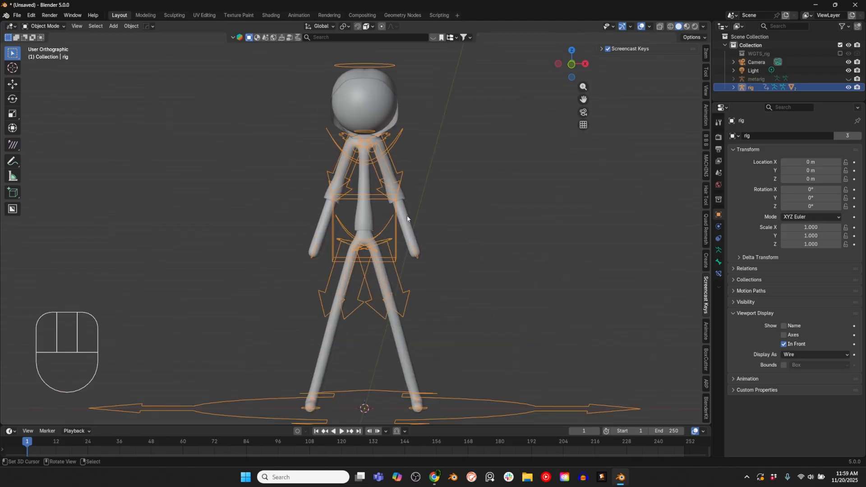
{"action": "middle_click_drag", "start_coordinate": [411, 247], "coordinate": [377, 180]}
{"action": "scroll", "coordinate": [412, 200], "scroll_direction": "down", "scroll_amount": 2}
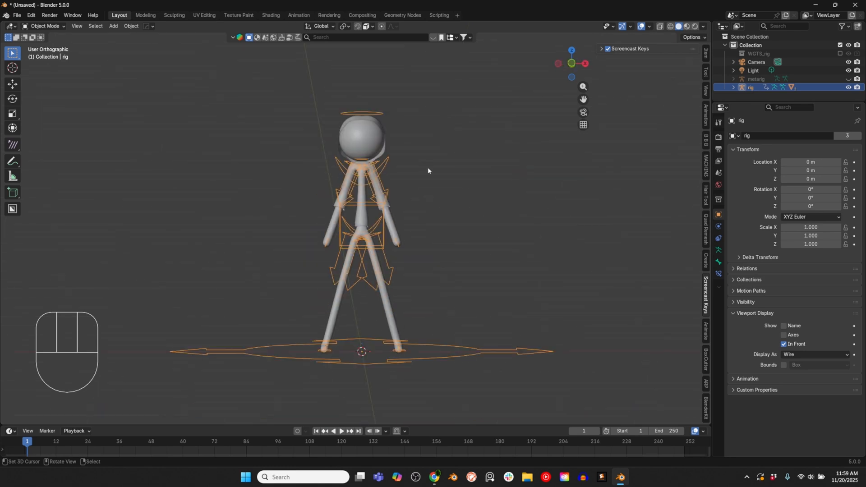
Step: Review the Rigify meta-rig types available for a new armature without adding one
{"action": "key", "text": "shift+a"}
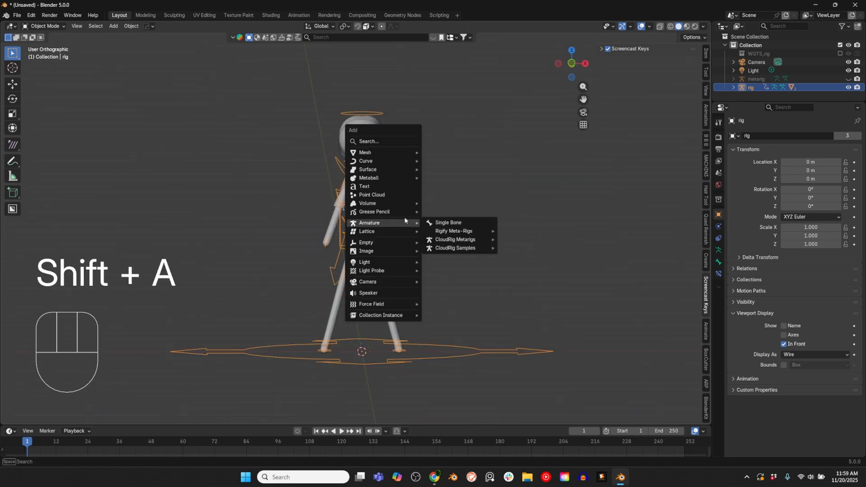
{"action": "mouse_move", "coordinate": [407, 222]}
{"action": "mouse_move", "coordinate": [451, 232]}
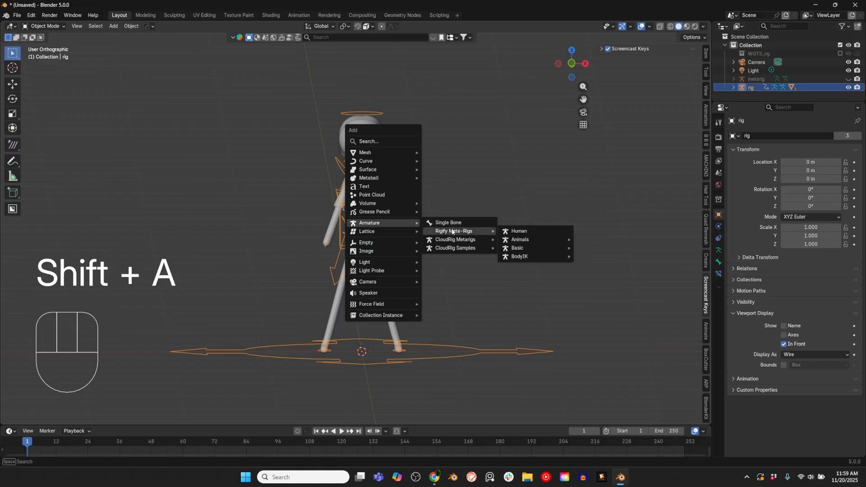
{"action": "mouse_move", "coordinate": [518, 248]}
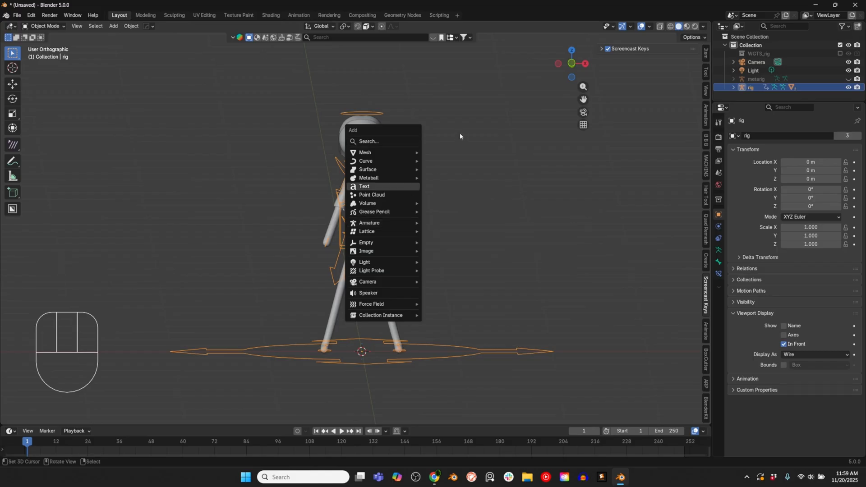
{"action": "scroll", "coordinate": [408, 231], "scroll_direction": "up", "scroll_amount": 2}
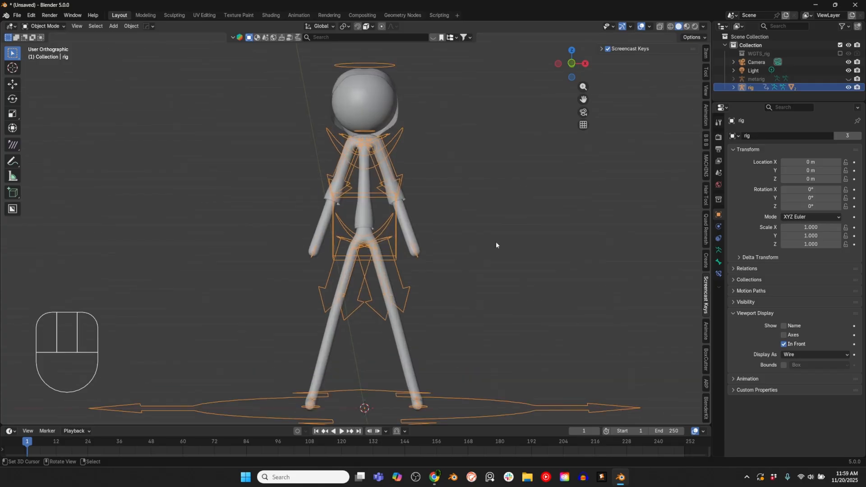
Step: Put the rig in Pose Mode and select its head control
{"action": "middle_click_drag", "start_coordinate": [481, 265], "coordinate": [322, 158]}
{"action": "middle_click_drag", "start_coordinate": [429, 81], "coordinate": [454, 156], "text": "shift"}
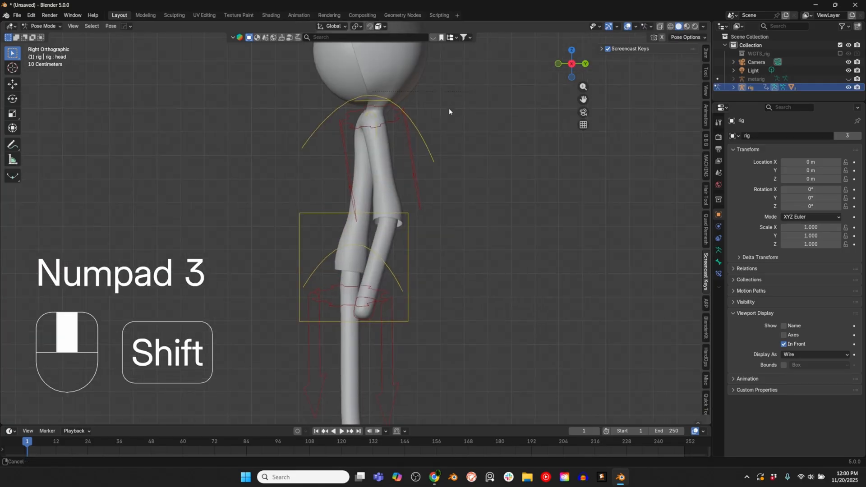
{"action": "middle_click_drag", "start_coordinate": [448, 116], "coordinate": [433, 270], "text": "shift"}
{"action": "scroll", "coordinate": [451, 155], "scroll_direction": "up", "scroll_amount": 2}
{"action": "scroll", "coordinate": [376, 218], "scroll_direction": "down", "scroll_amount": 3}
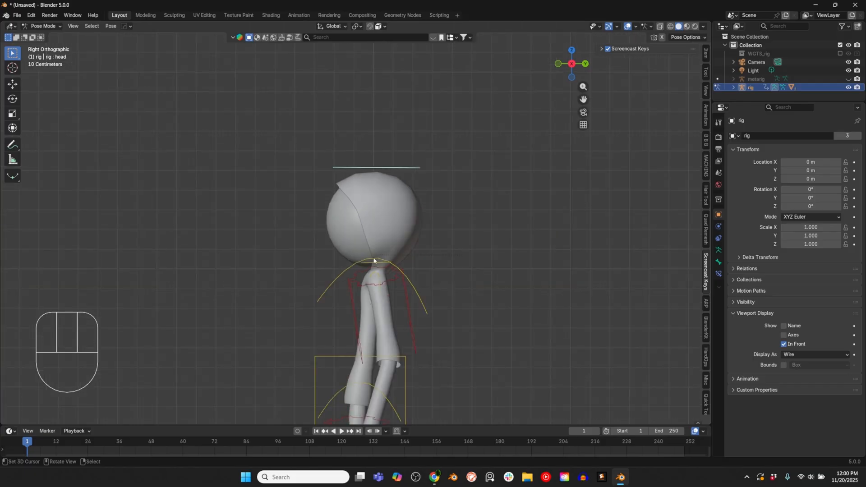
{"action": "key", "text": "KP_1"}
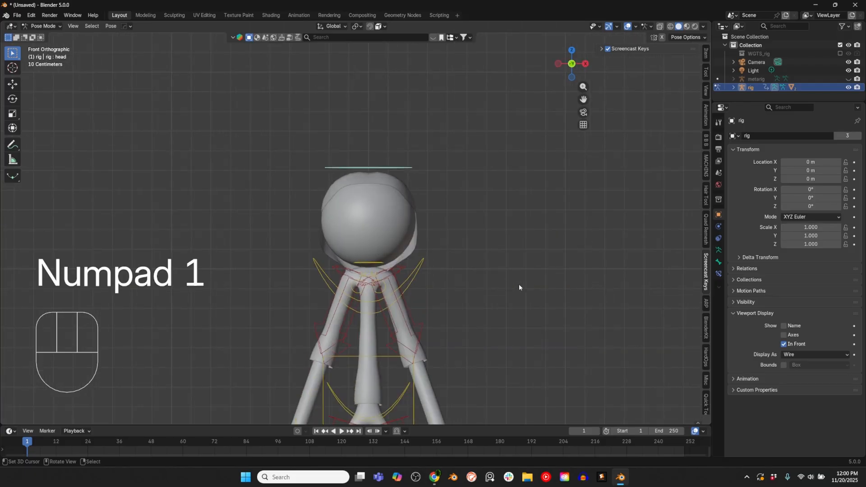
{"action": "middle_click_drag", "start_coordinate": [519, 288], "coordinate": [397, 231], "text": "shift"}
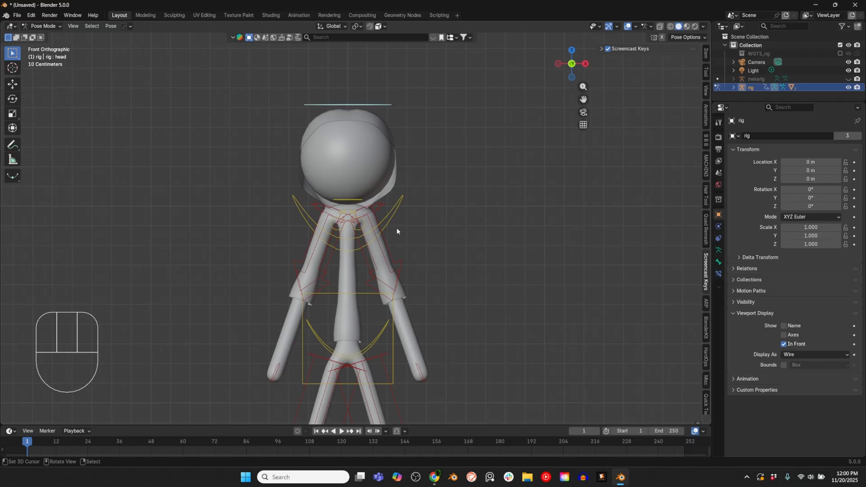
Step: Unhide the metarig to check its bones inside the character
{"action": "left_click", "coordinate": [848, 79]}
{"action": "middle_click_drag", "start_coordinate": [465, 167], "coordinate": [370, 172]}
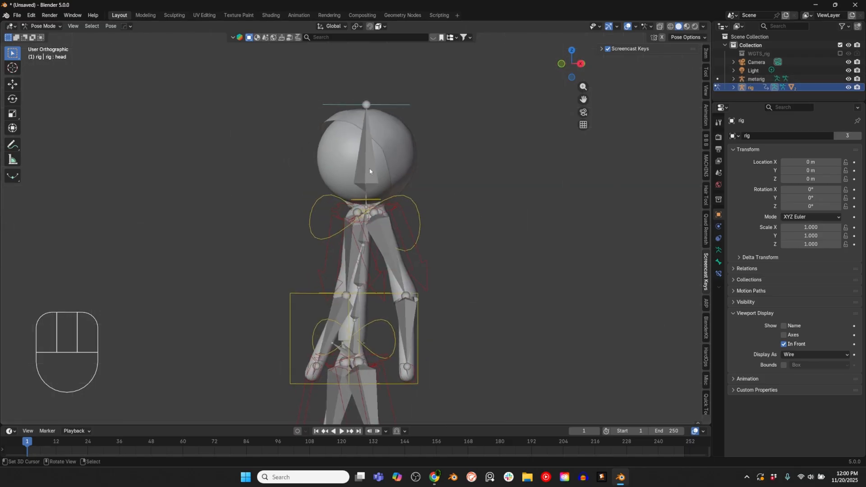
Step: Leave Pose Mode, select the metarig and start editing its bones in the front orthographic view
{"action": "key", "text": "ctrl+Tab"}
{"action": "right_click", "coordinate": [370, 172]}
{"action": "scroll", "coordinate": [368, 173], "scroll_direction": "down", "scroll_amount": 1}
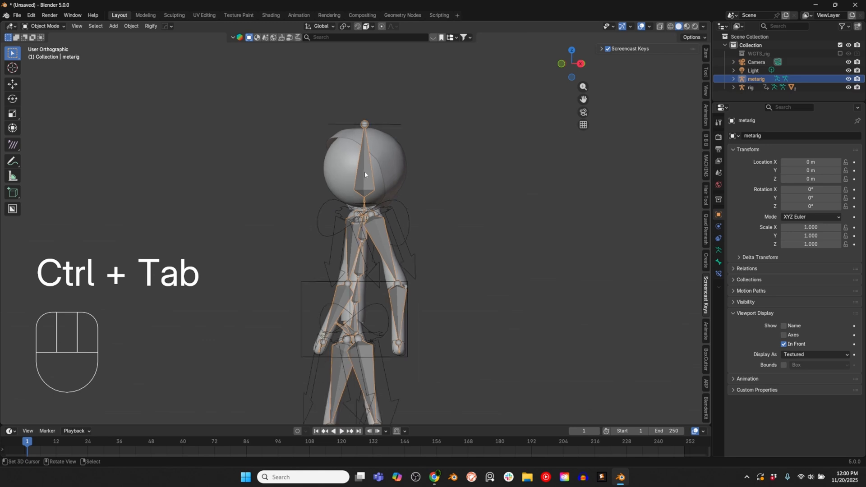
{"action": "middle_click_drag", "start_coordinate": [366, 175], "coordinate": [389, 176]}
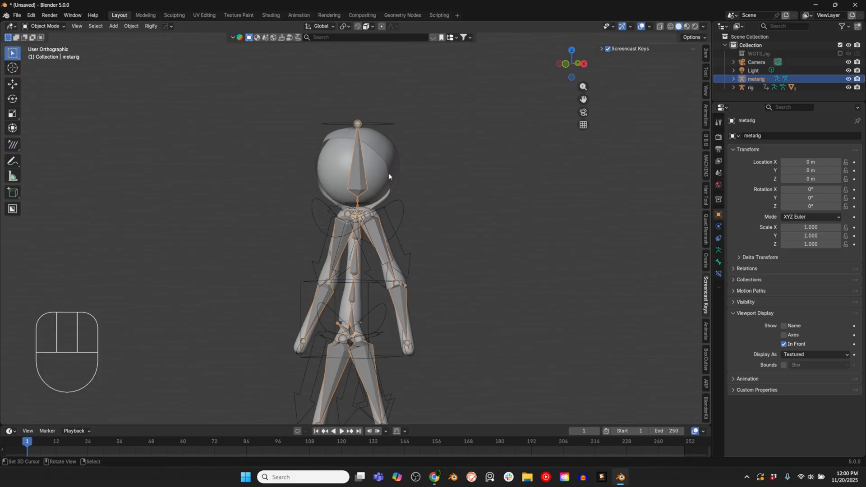
{"action": "key", "text": "KP_1"}
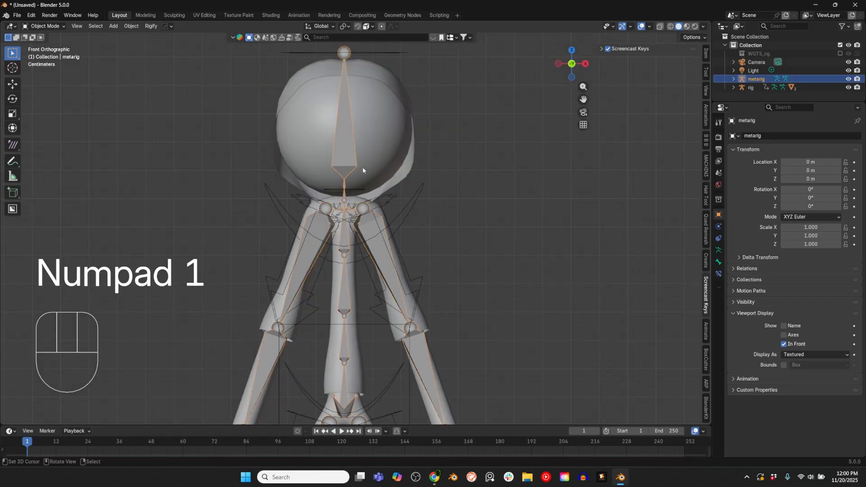
{"action": "key", "text": "Tab"}
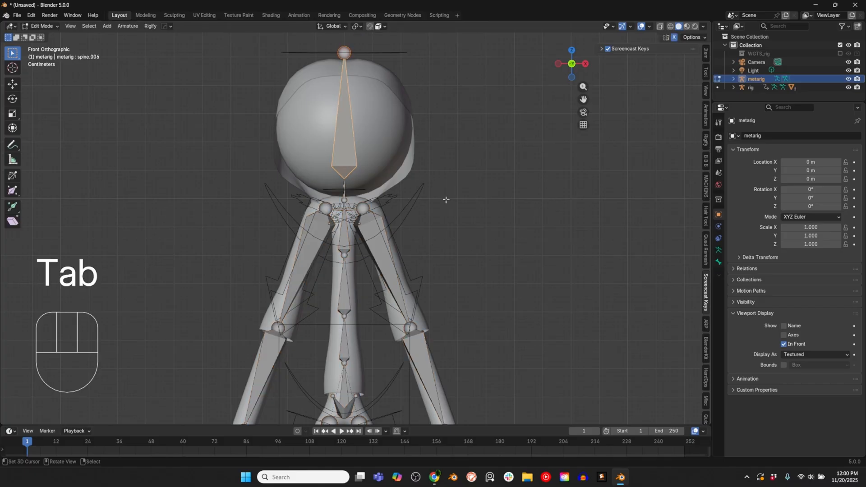
Step: Place the 3D cursor at the hood's lower edge beside the neck and add a new bone to the metarig there
{"action": "middle_click_drag", "start_coordinate": [371, 190], "coordinate": [386, 207], "text": "shift"}
{"action": "scroll", "coordinate": [386, 206], "scroll_direction": "up", "scroll_amount": 3}
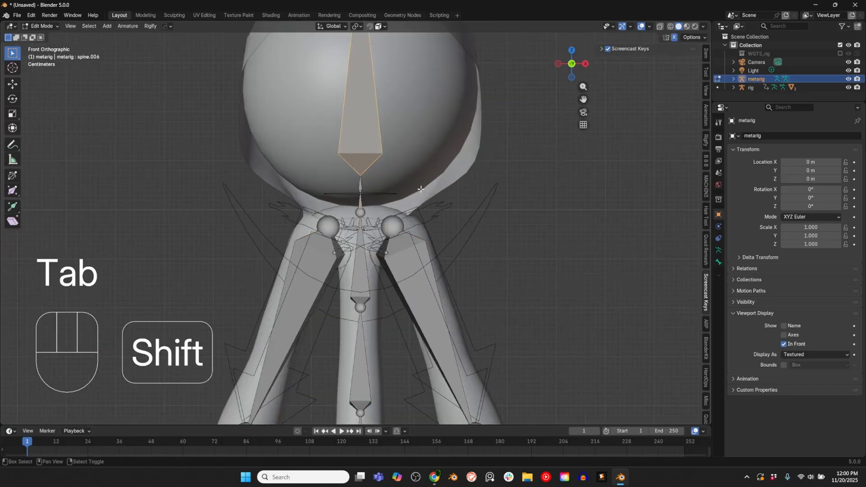
{"action": "scroll", "coordinate": [385, 217], "scroll_direction": "down", "scroll_amount": 5}
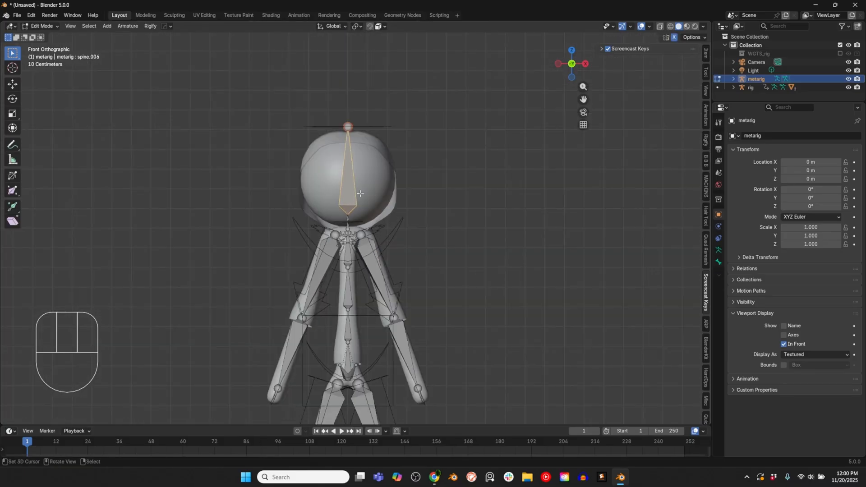
{"action": "scroll", "coordinate": [387, 236], "scroll_direction": "up", "scroll_amount": 3}
{"action": "left_click", "coordinate": [391, 231]}
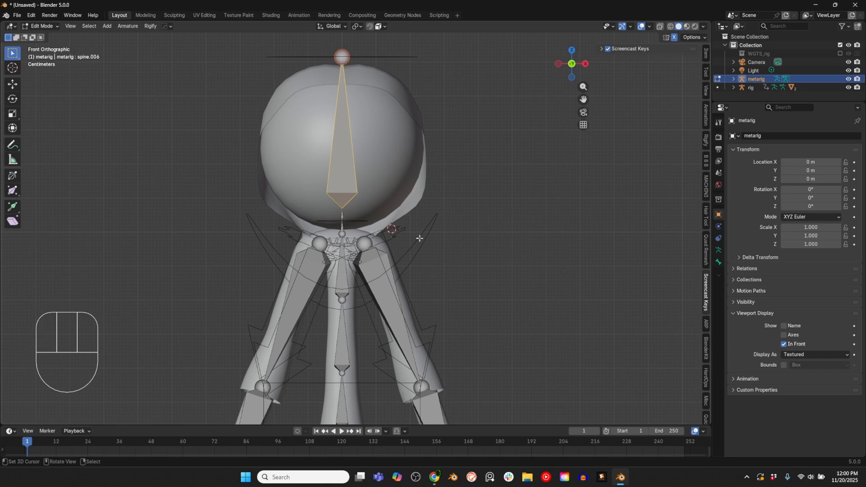
{"action": "scroll", "coordinate": [393, 226], "scroll_direction": "down", "scroll_amount": 4}
{"action": "scroll", "coordinate": [371, 229], "scroll_direction": "up", "scroll_amount": 3}
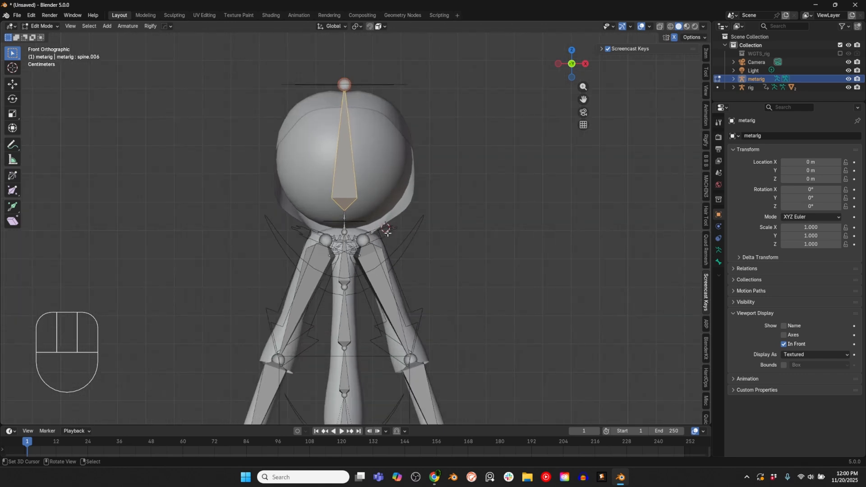
{"action": "key", "text": "shift+a"}
{"action": "scroll", "coordinate": [406, 228], "scroll_direction": "up", "scroll_amount": 1}
{"action": "scroll", "coordinate": [429, 189], "scroll_direction": "down", "scroll_amount": 4}
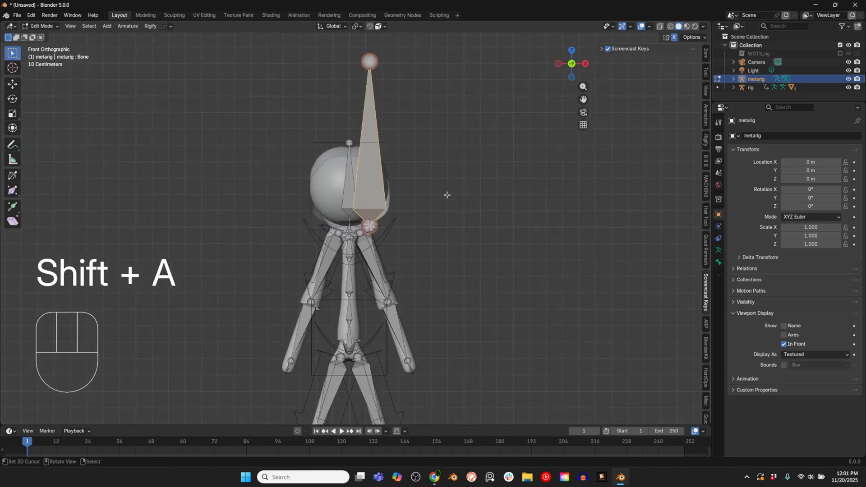
Step: Display the metarig's bones as B-Bone and scale the new bone's display size to about 0.25
{"action": "middle_click_drag", "start_coordinate": [448, 193], "coordinate": [423, 183], "text": "shift"}
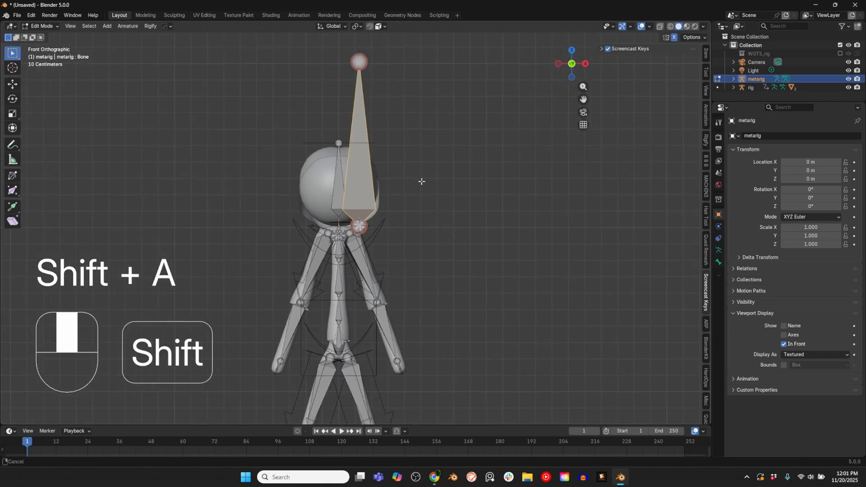
{"action": "left_click", "coordinate": [719, 250]}
{"action": "left_click", "coordinate": [832, 291]}
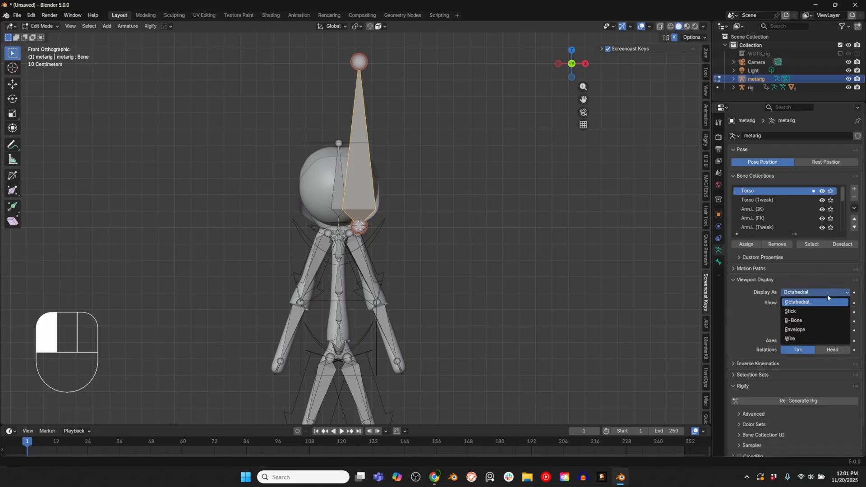
{"action": "left_click", "coordinate": [805, 321]}
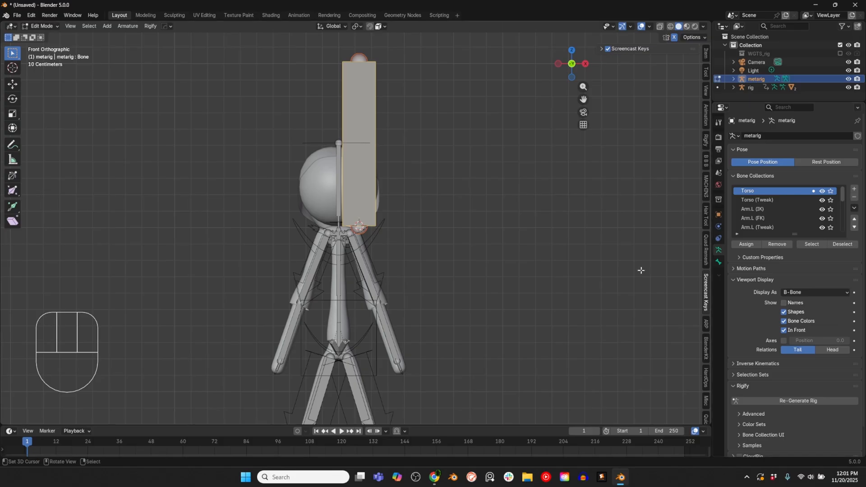
{"action": "scroll", "coordinate": [361, 226], "scroll_direction": "up", "scroll_amount": 3}
{"action": "key", "text": "shift+ctrl+alt+s"}
{"action": "left_click", "coordinate": [376, 217]}
{"action": "scroll", "coordinate": [392, 169], "scroll_direction": "down", "scroll_amount": 2}
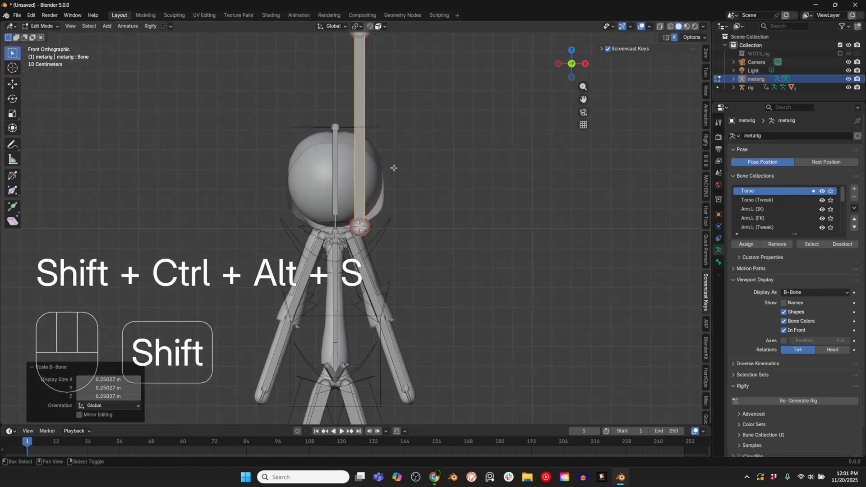
Step: Move the new bone's tip down along the hood's lower side edge, leaving the bone about 0.14 m long
{"action": "middle_click_drag", "start_coordinate": [392, 167], "coordinate": [407, 195], "text": "shift"}
{"action": "right_click", "coordinate": [373, 59]}
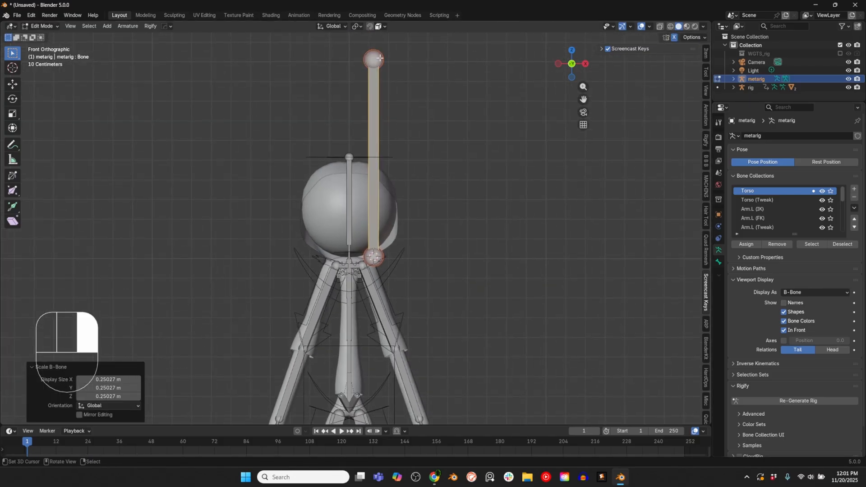
{"action": "key", "text": "g"}
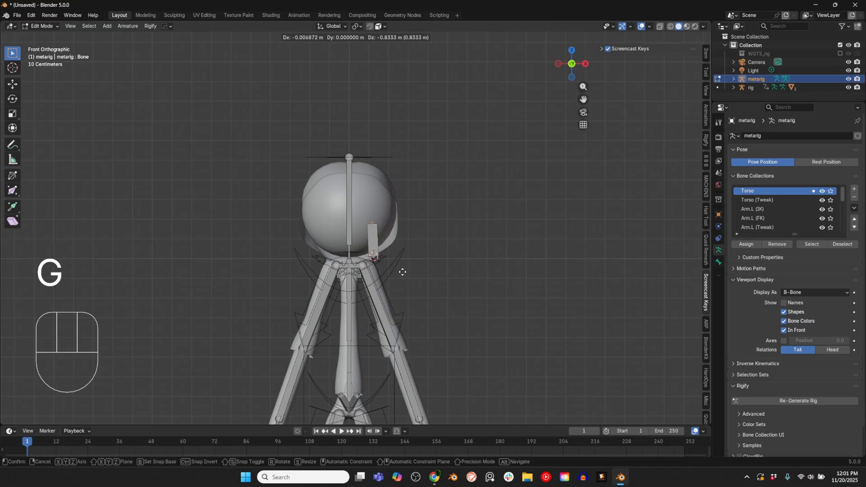
{"action": "left_click", "coordinate": [433, 252]}
{"action": "scroll", "coordinate": [456, 181], "scroll_direction": "up", "scroll_amount": 3}
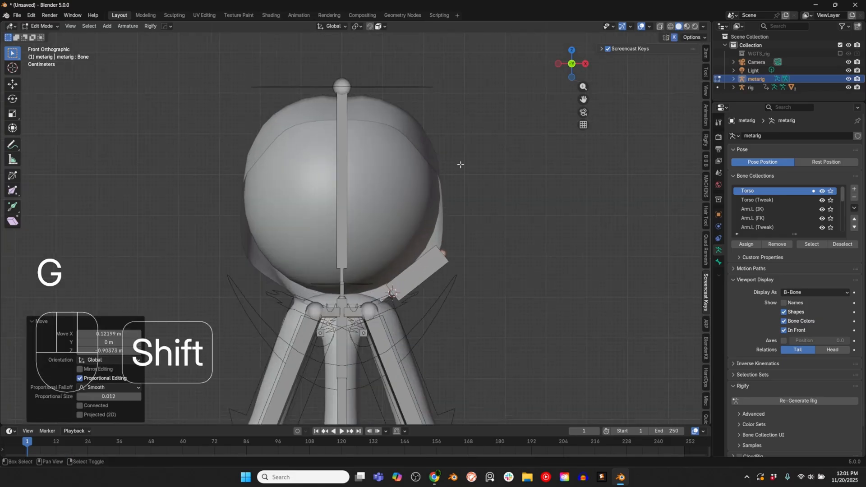
{"action": "key", "text": "g"}
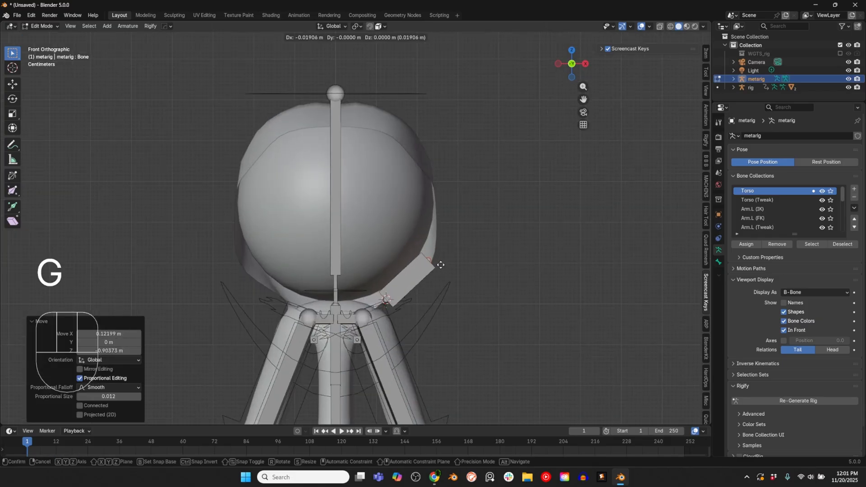
{"action": "left_click", "coordinate": [442, 266]}
Step: Extrude three more bones from the tip around the hood opening, ending near the centre line at the top of the head
{"action": "key", "text": "e"}
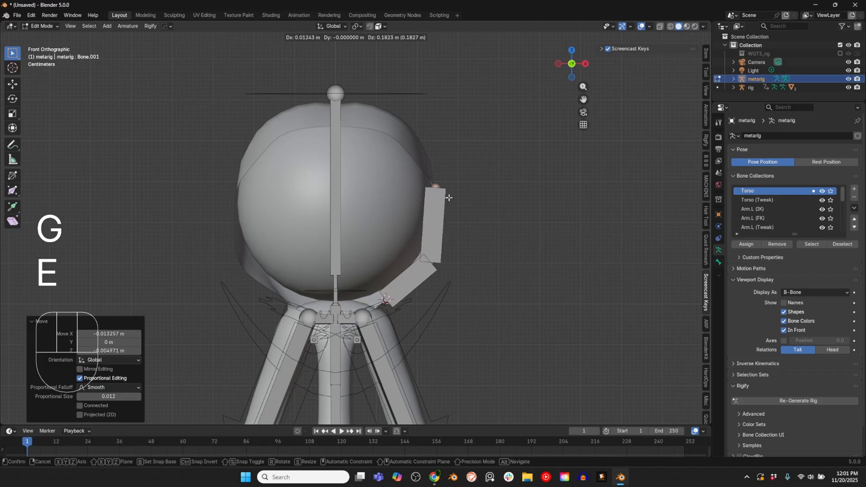
{"action": "left_click", "coordinate": [448, 195]}
{"action": "key", "text": "e"}
{"action": "key", "text": "e"}
{"action": "left_click", "coordinate": [404, 139]}
{"action": "middle_click_drag", "start_coordinate": [451, 189], "coordinate": [401, 226]}
{"action": "key", "text": "e"}
{"action": "left_click", "coordinate": [343, 131]}
{"action": "middle_click_drag", "start_coordinate": [343, 131], "coordinate": [361, 145]}
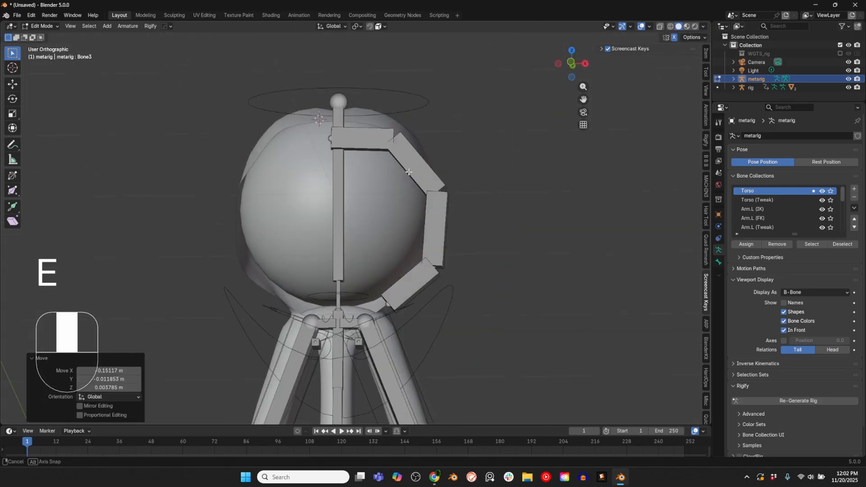
{"action": "key", "text": "g"}
{"action": "key", "text": "g"}
{"action": "left_click", "coordinate": [322, 123]}
Step: Rename the lowest bone of the hood chain as Hood Front 01.L
{"action": "right_click", "coordinate": [408, 282]}
{"action": "left_click", "coordinate": [718, 262]}
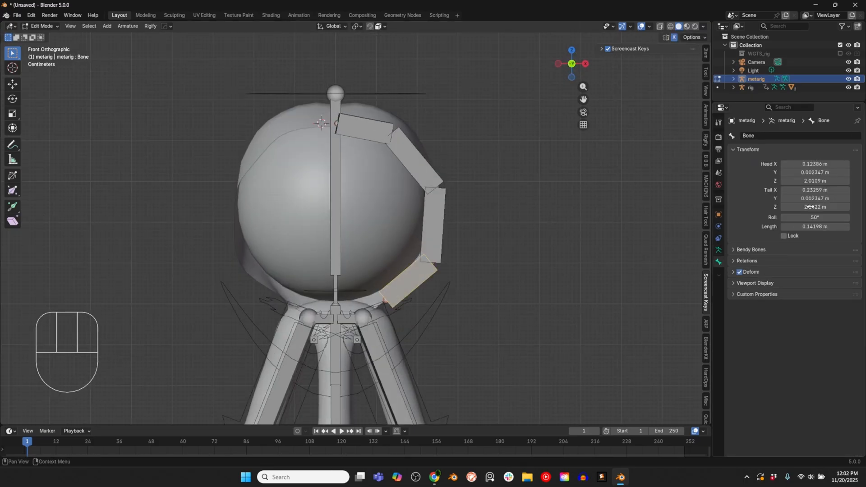
{"action": "left_click", "coordinate": [766, 135]}
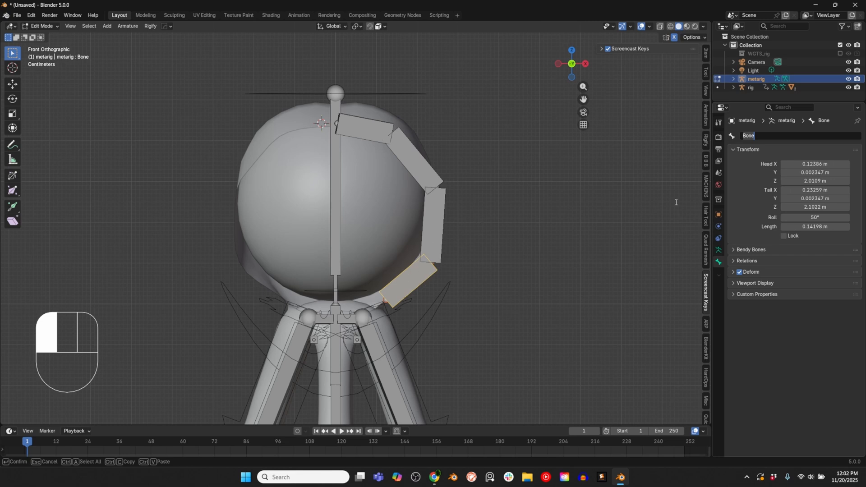
{"action": "type", "text": "Hood Front 01.L"}
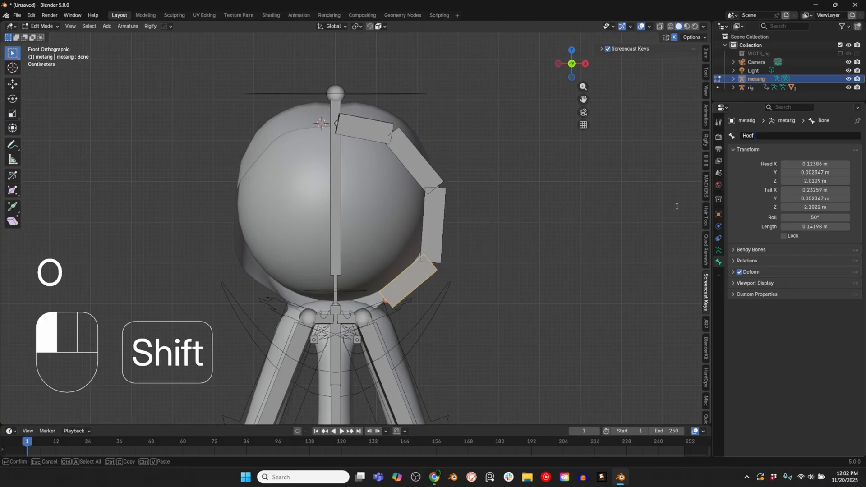
{"action": "key", "text": "Return"}
Step: Rename the second bone of the hood chain as Hood Front 02.L
{"action": "key", "text": "ctrl+c"}
{"action": "left_click", "coordinate": [434, 226]}
{"action": "double_click", "coordinate": [751, 139]}
{"action": "key", "text": "ctrl+v"}
{"action": "key", "text": "BackSpace"}
{"action": "key", "text": "BackSpace"}
{"action": "key", "text": "BackSpace"}
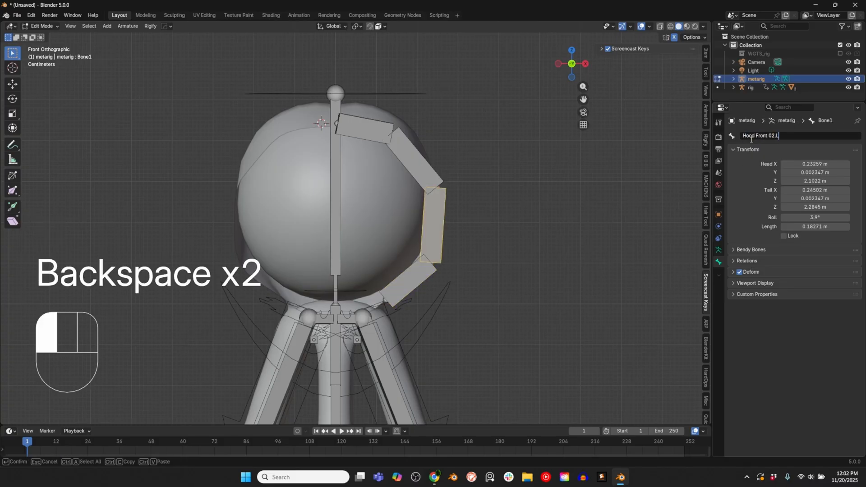
{"action": "type", "text": "2.L"}
{"action": "key", "text": "Return"}
Step: Rename the third bone of the hood chain as Hood Front 03.L
{"action": "key", "text": "ctrl+c"}
{"action": "left_click", "coordinate": [415, 161]}
{"action": "double_click", "coordinate": [752, 138]}
{"action": "key", "text": "ctrl+v"}
{"action": "key", "text": "BackSpace"}
{"action": "key", "text": "BackSpace"}
{"action": "key", "text": "BackSpace"}
{"action": "type", "text": "3.L"}
{"action": "key", "text": "Return"}
Step: Rename the topmost bone of the hood chain as Hood Front 04.L
{"action": "left_click", "coordinate": [371, 130]}
{"action": "double_click", "coordinate": [758, 136]}
{"action": "key", "text": "ctrl+v"}
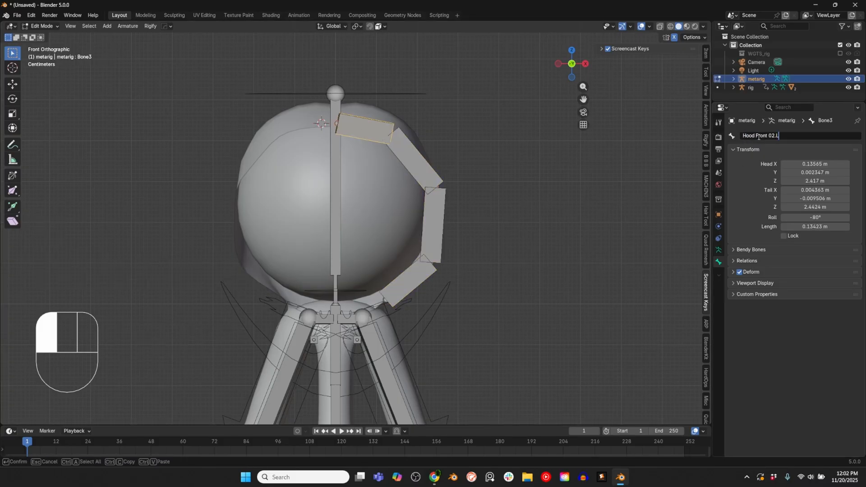
{"action": "key", "text": "BackSpace"}
{"action": "key", "text": "BackSpace"}
{"action": "key", "text": "BackSpace"}
{"action": "type", "text": "4.L"}
{"action": "key", "text": "Return"}
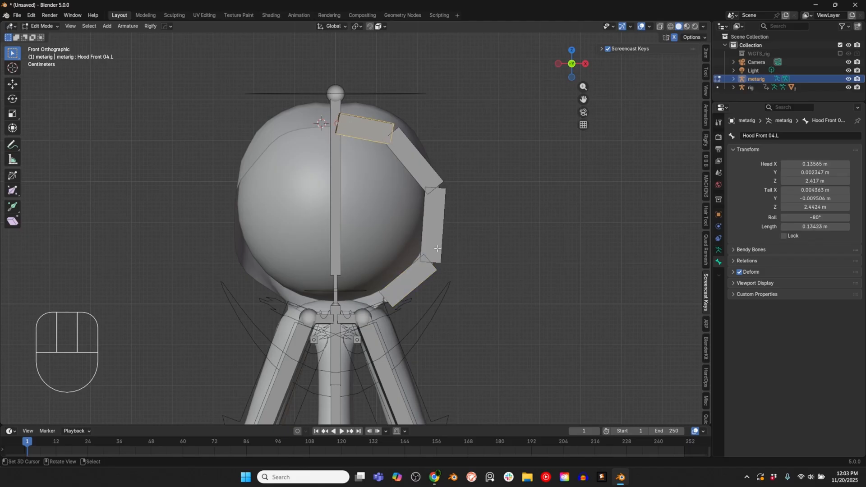
Step: Select the whole linked hood chain and symmetrize it to the other side of the head
{"action": "key", "text": "l"}
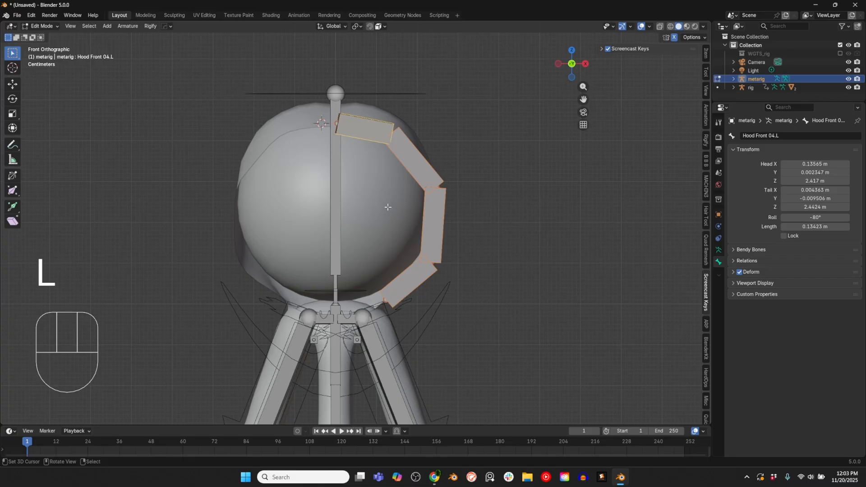
{"action": "left_click", "coordinate": [128, 27]}
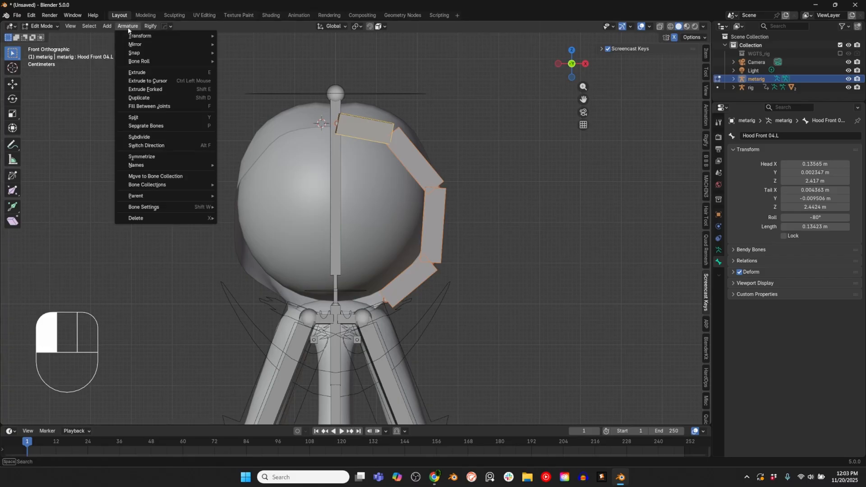
{"action": "left_click", "coordinate": [157, 155]}
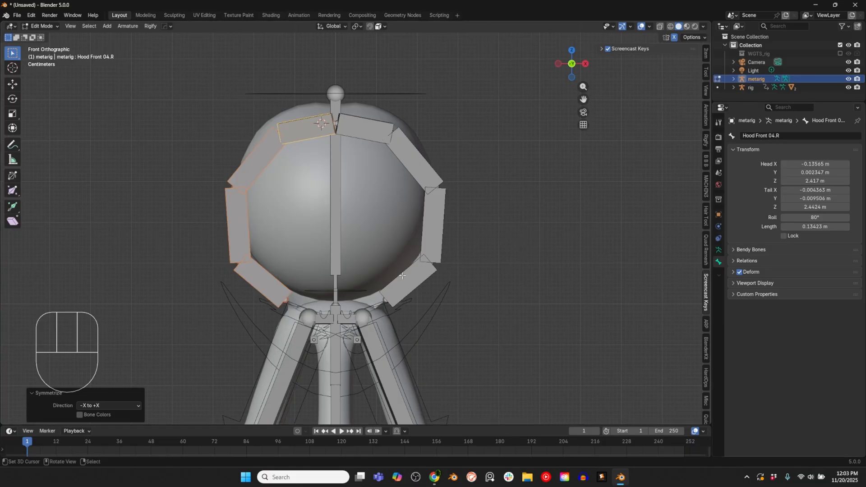
{"action": "right_click", "coordinate": [425, 247]}
{"action": "right_click", "coordinate": [426, 242]}
{"action": "right_click", "coordinate": [422, 178]}
{"action": "right_click", "coordinate": [389, 137]}
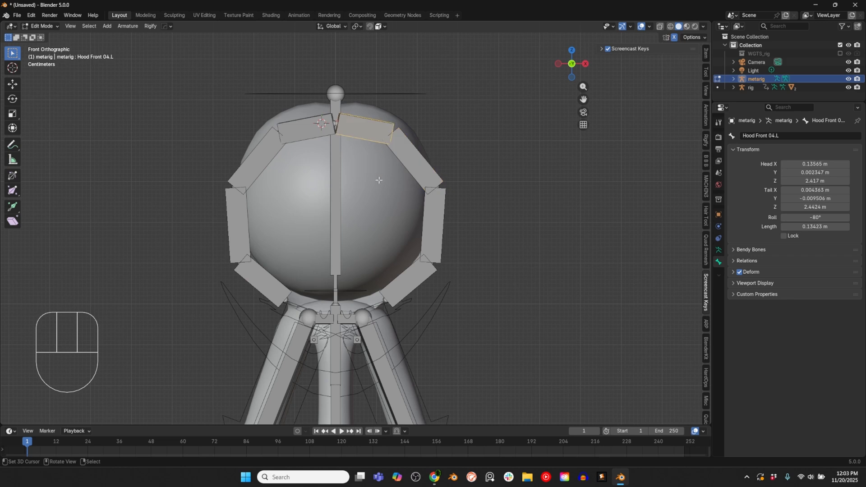
{"action": "scroll", "coordinate": [508, 271], "scroll_direction": "up", "scroll_amount": 1}
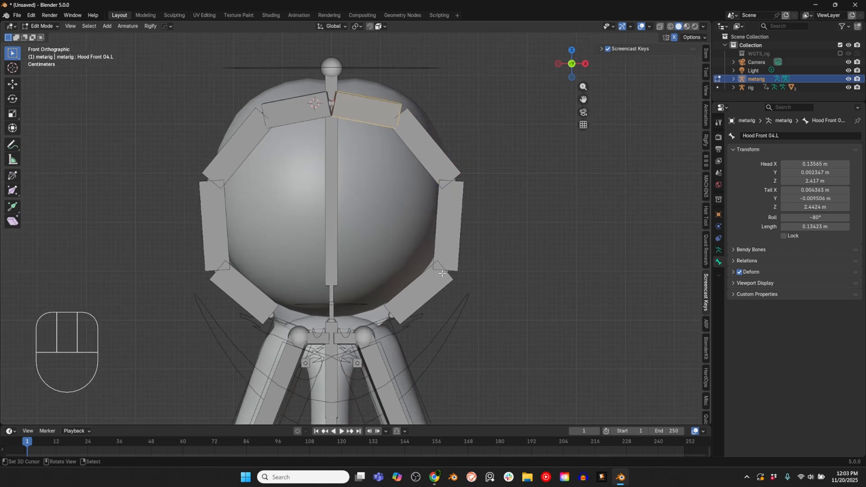
{"action": "scroll", "coordinate": [448, 273], "scroll_direction": "down", "scroll_amount": 1}
Step: Rotate both hood bone chains about 6.33° in the side view and move them forward toward the hood's front edge
{"action": "right_click", "coordinate": [429, 255]}
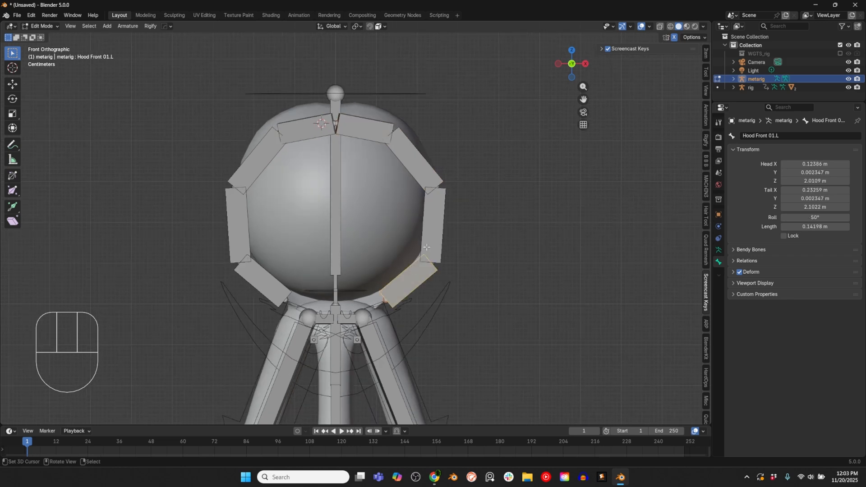
{"action": "key", "text": "KP_3"}
{"action": "key", "text": "r"}
{"action": "left_click", "coordinate": [472, 245]}
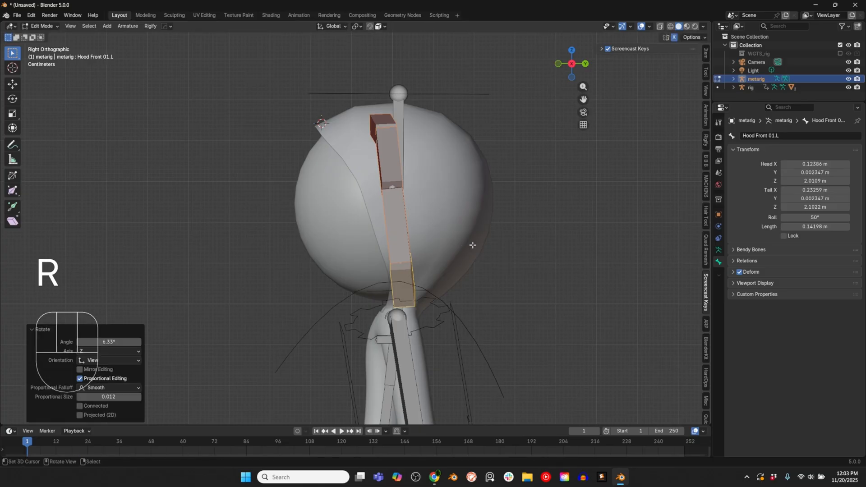
{"action": "key", "text": "g"}
{"action": "left_click", "coordinate": [459, 238]}
Step: Duplicate both hood front chains and place the copy about 0.069 m back along Y and 0.011 m up along Z
{"action": "right_click", "coordinate": [382, 128]}
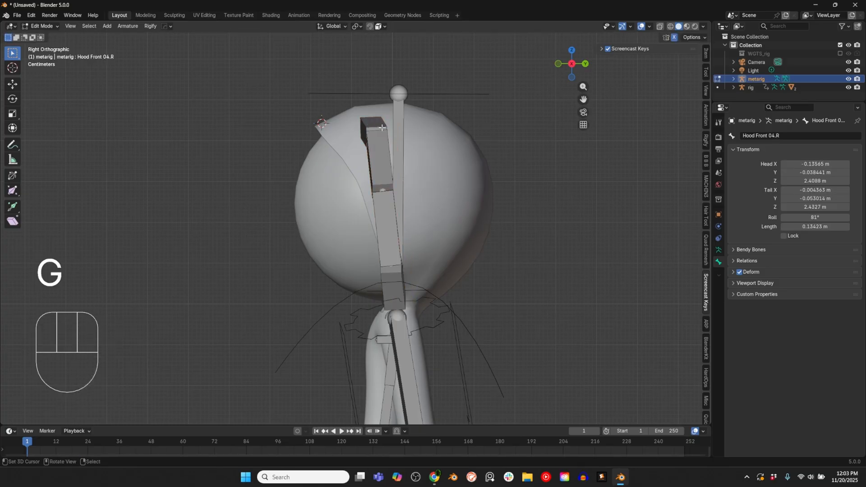
{"action": "key", "text": "l"}
{"action": "key", "text": "shift+d"}
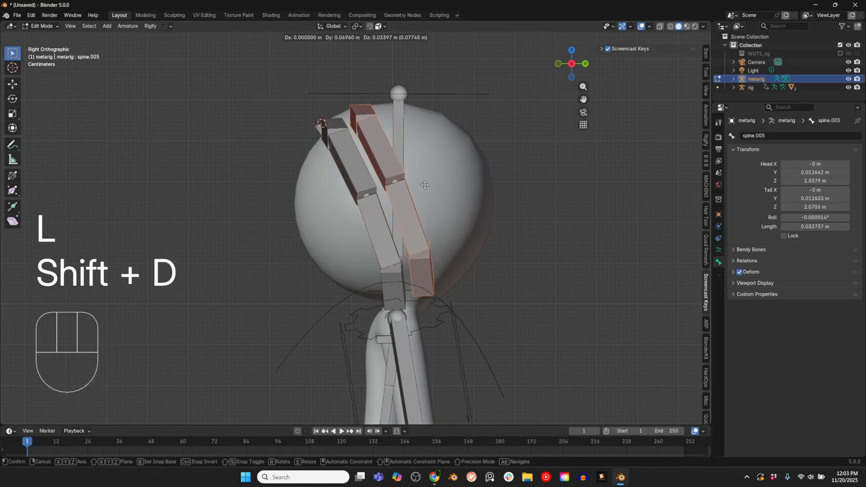
{"action": "left_click", "coordinate": [423, 203]}
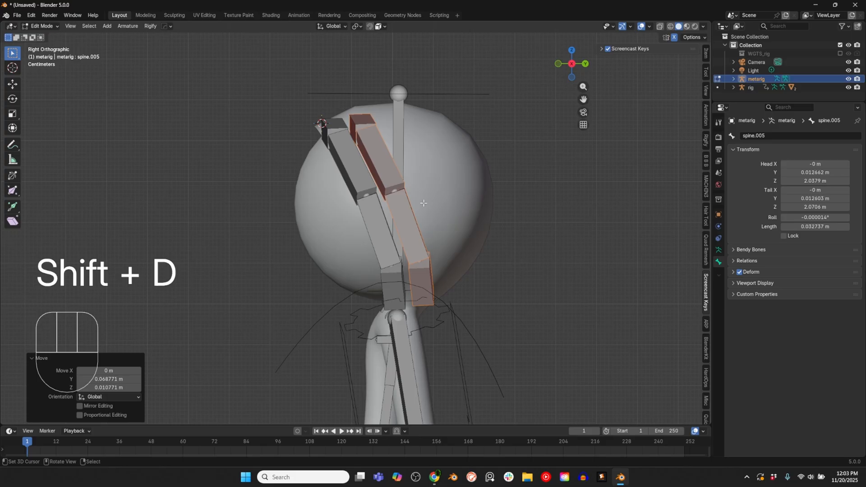
Step: Move the upper joints of the duplicated hood chain back and upward over the head in the side view
{"action": "right_click", "coordinate": [371, 119]}
{"action": "key", "text": "g"}
{"action": "key", "text": "g"}
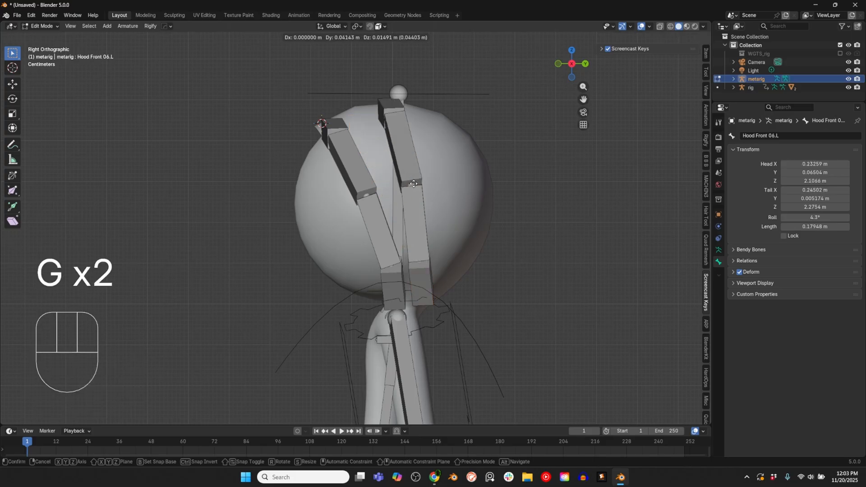
{"action": "right_click", "coordinate": [440, 294]}
{"action": "right_click", "coordinate": [428, 295]}
Step: Adjust the position and rotation of the duplicated chain's lowest bone beside the neck
{"action": "key", "text": "g"}
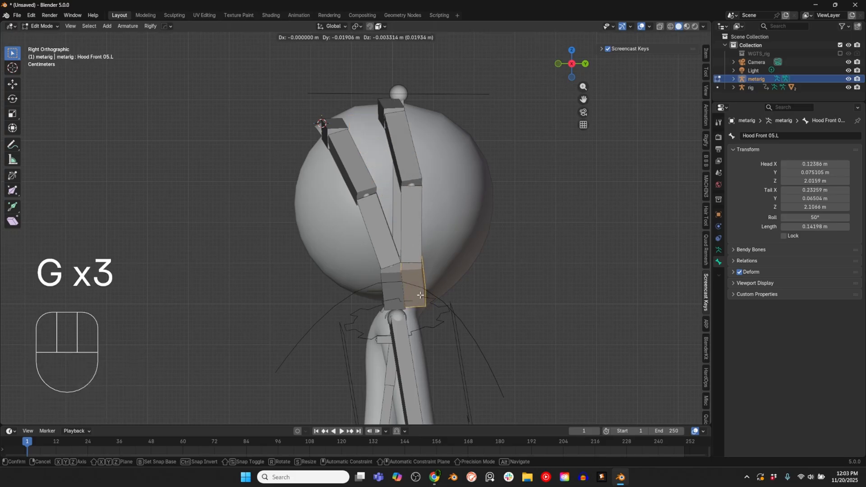
{"action": "left_click", "coordinate": [420, 294]}
{"action": "key", "text": "r"}
{"action": "left_click", "coordinate": [473, 289]}
{"action": "key", "text": "g"}
{"action": "left_click", "coordinate": [476, 291]}
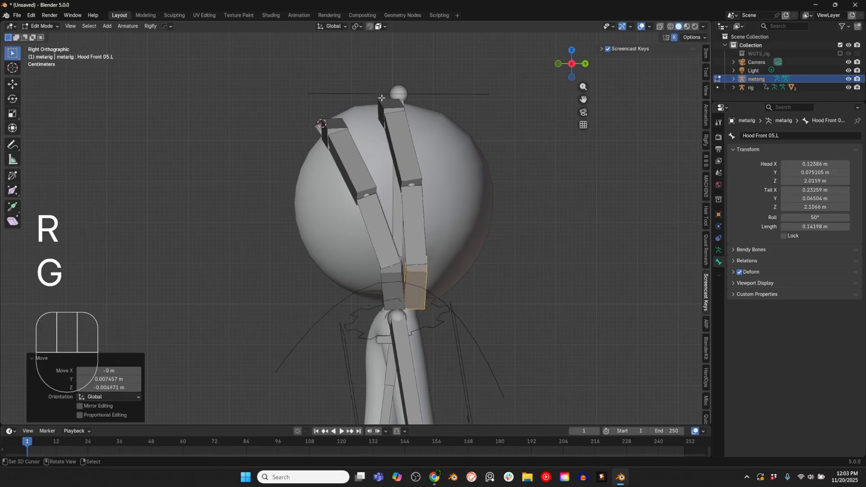
Step: Rotate and shift the duplicated chain's upper bones so the middle hood chain stands nearly upright over the head
{"action": "key", "text": "r"}
{"action": "key", "text": "r"}
{"action": "key", "text": "g"}
Step: Duplicate the middle hood chain, then rotate and move the copy so it tilts back over the rear of the head
{"action": "key", "text": "g"}
{"action": "key", "text": "shift+d"}
{"action": "key", "text": "r"}
Step: Adjust the roll of the rear hood chain's bones and reposition its upper joints along the back of the head
{"action": "key", "text": "g"}
{"action": "key", "text": "r"}
{"action": "key", "text": "g"}
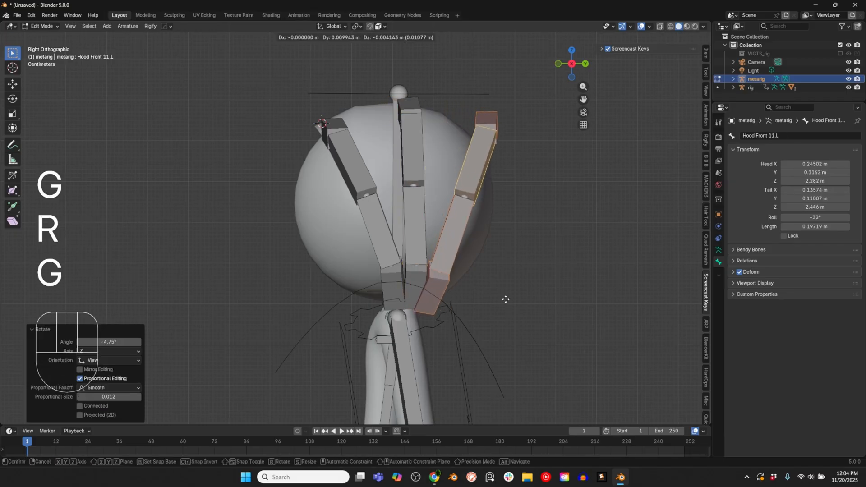
{"action": "left_click", "coordinate": [505, 299]}
{"action": "key", "text": "ctrl+r"}
{"action": "key", "text": "ctrl+r"}
{"action": "key", "text": "ctrl+r"}
{"action": "key", "text": "g"}
{"action": "left_click", "coordinate": [510, 151]}
{"action": "key", "text": "g"}
Step: Examine the front, middle and rear hood chains from several angles and check individual bones
{"action": "scroll", "coordinate": [479, 166], "scroll_direction": "down", "scroll_amount": 3}
{"action": "middle_click_drag", "start_coordinate": [479, 167], "coordinate": [410, 211]}
{"action": "middle_click_drag", "start_coordinate": [388, 239], "coordinate": [456, 224]}
{"action": "middle_click_drag", "start_coordinate": [373, 155], "coordinate": [249, 180]}
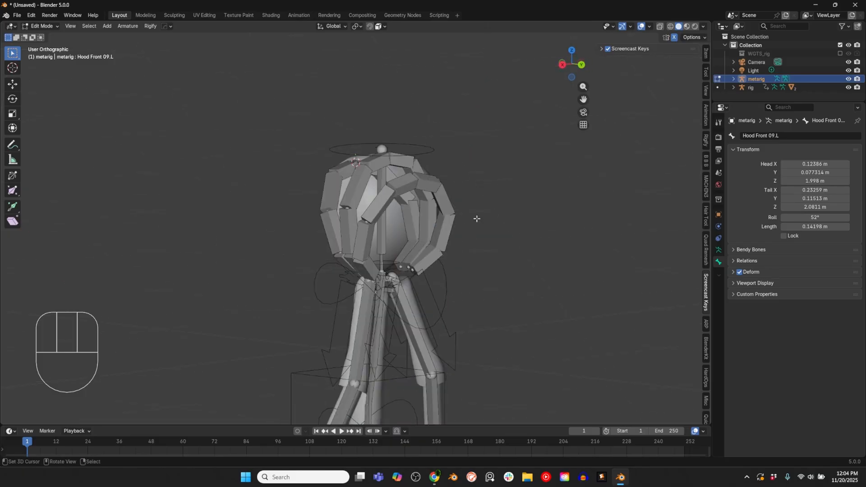
{"action": "middle_click_drag", "start_coordinate": [321, 194], "coordinate": [406, 225]}
{"action": "scroll", "coordinate": [407, 226], "scroll_direction": "up", "scroll_amount": 3}
{"action": "middle_click_drag", "start_coordinate": [465, 248], "coordinate": [453, 231]}
{"action": "middle_click_drag", "start_coordinate": [427, 205], "coordinate": [415, 243]}
{"action": "middle_click_drag", "start_coordinate": [416, 175], "coordinate": [474, 116]}
{"action": "right_click", "coordinate": [397, 178]}
{"action": "right_click", "coordinate": [416, 168]}
{"action": "right_click", "coordinate": [469, 179]}
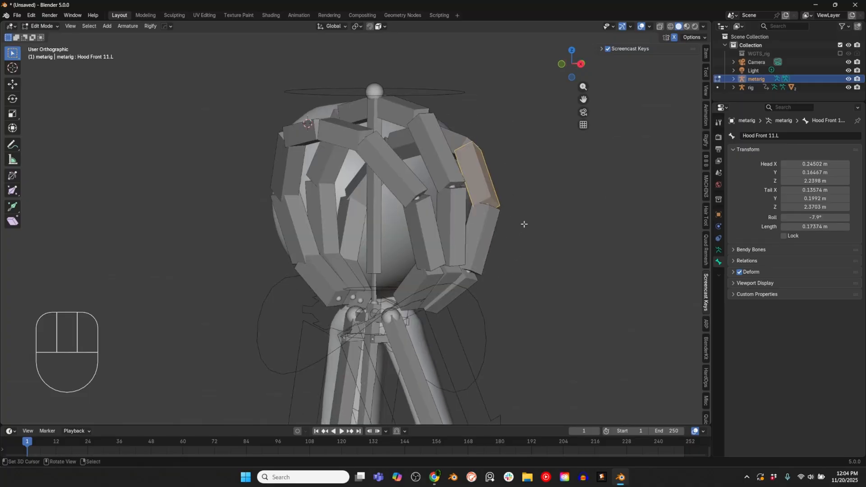
Step: Rename the lowest bone of the left middle hood chain as Hood Mid 01.L and copy the name
{"action": "right_click", "coordinate": [444, 276]}
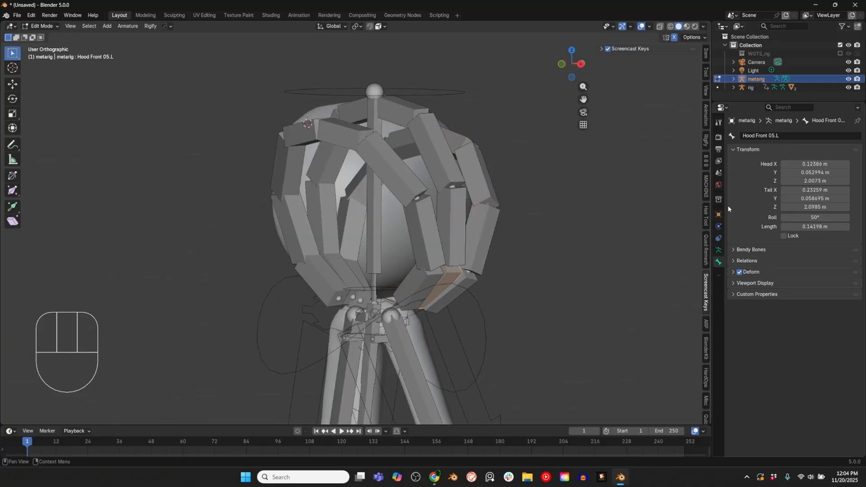
{"action": "left_click", "coordinate": [773, 136]}
{"action": "type", "text": "Hood Mid 01.L"}
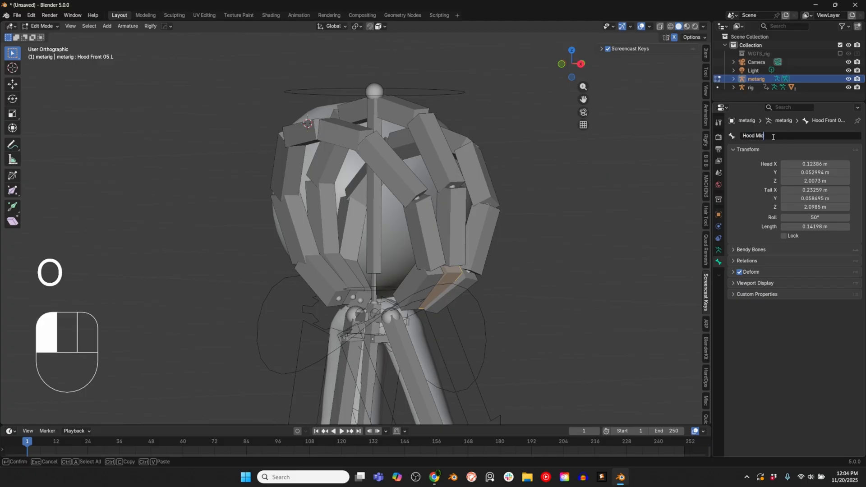
{"action": "key", "text": "Return"}
{"action": "key", "text": "ctrl+c"}
Step: Rename the next two bones up the left middle hood chain as Hood Mid 02.L and Hood Mid 003.L
{"action": "right_click", "coordinate": [451, 226]}
{"action": "left_click", "coordinate": [777, 136]}
{"action": "type", "text": "Hood Mid 02.L"}
{"action": "key", "text": "Return"}
{"action": "right_click", "coordinate": [437, 156]}
{"action": "left_click", "coordinate": [800, 136]}
{"action": "type", "text": "Hood Mid 03.L"}
{"action": "key", "text": "Return"}
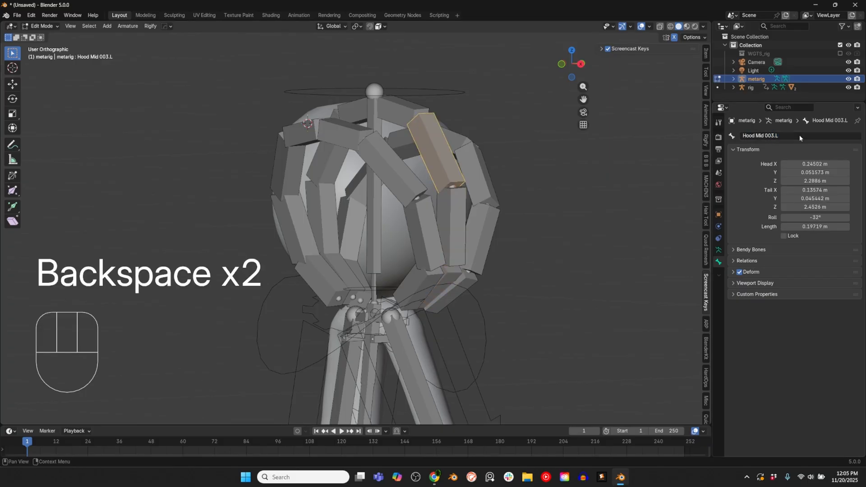
Step: Give the topmost bone of the left middle hood chain the Hood Mid name ending in 4.L
{"action": "right_click", "coordinate": [403, 110]}
{"action": "left_click", "coordinate": [774, 136]}
{"action": "key", "text": "ctrl+v"}
{"action": "key", "text": "BackSpace"}
{"action": "key", "text": "BackSpace"}
{"action": "key", "text": "BackSpace"}
{"action": "type", "text": "4.L"}
{"action": "key", "text": "Return"}
Step: Move the lowest left bone of the rear hood chain about 0.05 m toward the centre and rename it Hood Back 01.L
{"action": "middle_click_drag", "start_coordinate": [420, 246], "coordinate": [289, 253]}
{"action": "key", "text": "g"}
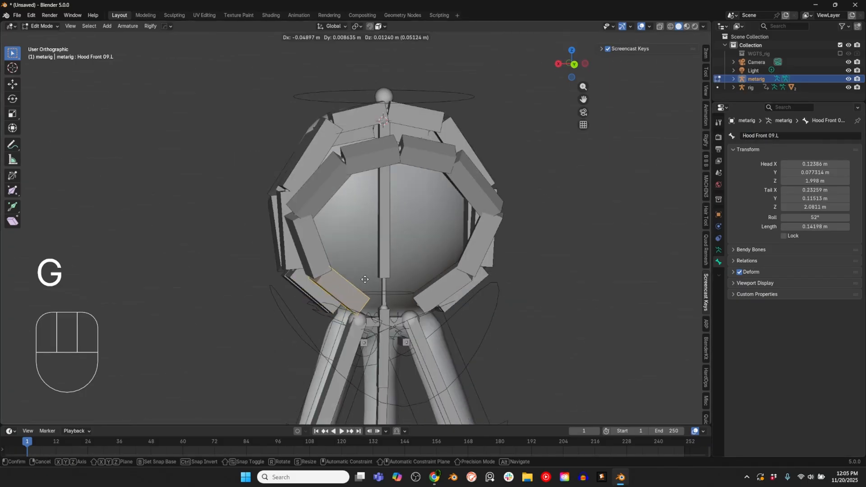
{"action": "right_click", "coordinate": [341, 293]}
{"action": "left_click", "coordinate": [772, 136]}
{"action": "type", "text": "Hood Back 01.L"}
{"action": "key", "text": "Return"}
{"action": "key", "text": "ctrl+c"}
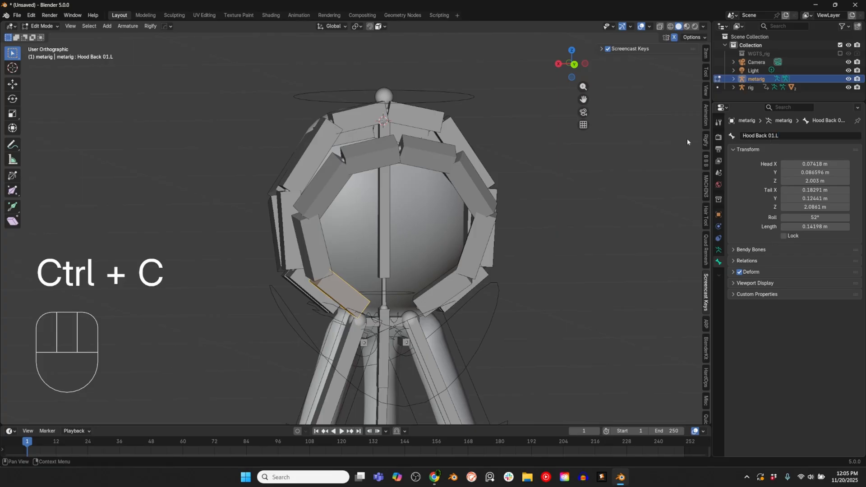
Step: Rename the second bone up the left rear hood chain as Hood Back 02.L
{"action": "right_click", "coordinate": [314, 248]}
{"action": "left_click", "coordinate": [769, 136]}
{"action": "key", "text": "ctrl+v"}
{"action": "key", "text": "BackSpace"}
{"action": "key", "text": "BackSpace"}
Step: Rename the third bone up the left rear hood chain as Hood Back 03.L
{"action": "key", "text": "BackSpace"}
{"action": "type", "text": "2.L"}
{"action": "key", "text": "Return"}
{"action": "key", "text": "ctrl+x"}
{"action": "key", "text": "ctrl+c"}
{"action": "right_click", "coordinate": [323, 181]}
{"action": "left_click", "coordinate": [776, 136]}
{"action": "key", "text": "ctrl+v"}
Step: Rename the topmost bone of the left rear hood chain as Hood Back 04.L
{"action": "key", "text": "BackSpace"}
{"action": "key", "text": "BackSpace"}
{"action": "key", "text": "BackSpace"}
{"action": "type", "text": "3.L"}
{"action": "key", "text": "Return"}
{"action": "key", "text": "ctrl+c"}
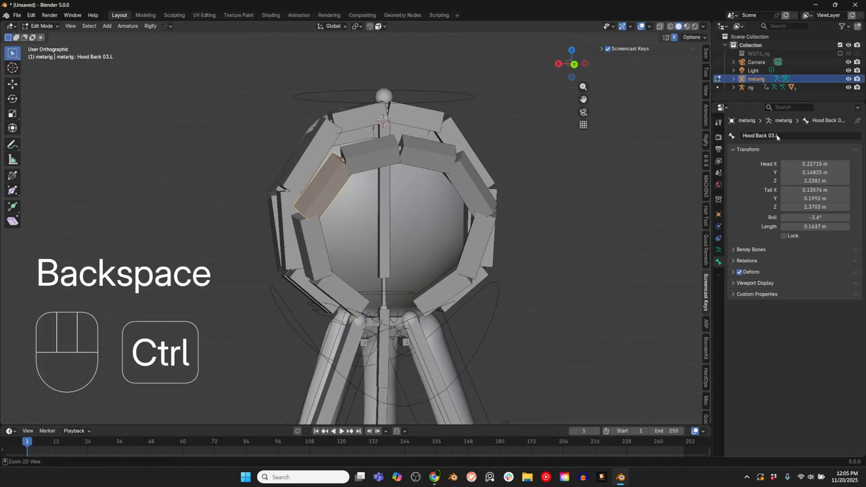
{"action": "key", "text": "BackSpace"}
{"action": "key", "text": "BackSpace"}
{"action": "type", "text": "4.L"}
{"action": "key", "text": "Return"}
Step: Delete the linked middle and rear hood chains on the character's right side
{"action": "key", "text": "alt+a"}
{"action": "key", "text": "l"}
{"action": "key", "text": "l"}
{"action": "key", "text": "Delete"}
Step: Select the linked left Hood Mid and Hood Back chains and symmetrize them to the other side
{"action": "middle_click_drag", "start_coordinate": [483, 221], "coordinate": [528, 223]}
{"action": "key", "text": "l"}
{"action": "key", "text": "l"}
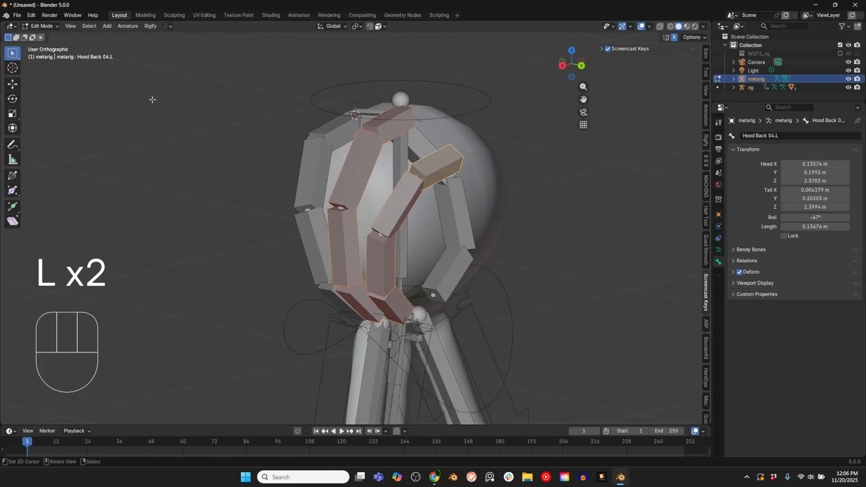
{"action": "left_click", "coordinate": [128, 26]}
{"action": "left_click", "coordinate": [141, 152]}
Step: Examine the mirrored hood chains around the head from the front and side
{"action": "middle_click_drag", "start_coordinate": [266, 230], "coordinate": [406, 226]}
{"action": "right_click", "coordinate": [300, 134]}
{"action": "middle_click_drag", "start_coordinate": [350, 253], "coordinate": [327, 253]}
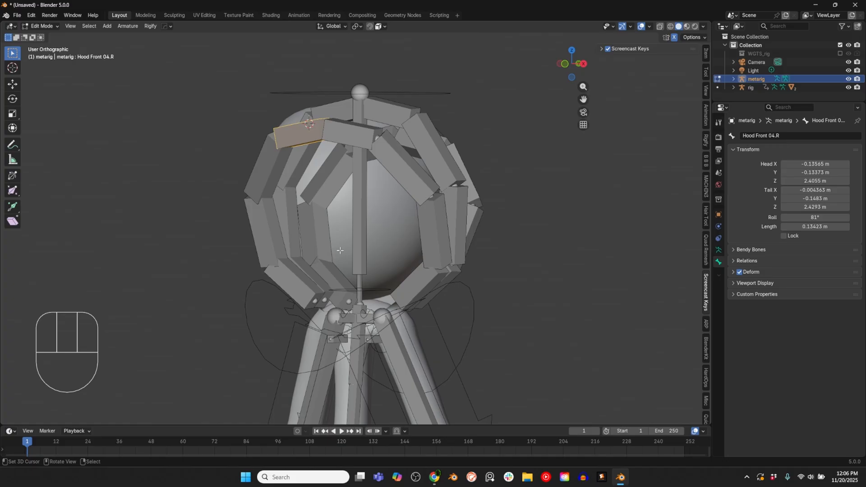
{"action": "middle_click_drag", "start_coordinate": [384, 253], "coordinate": [428, 194]}
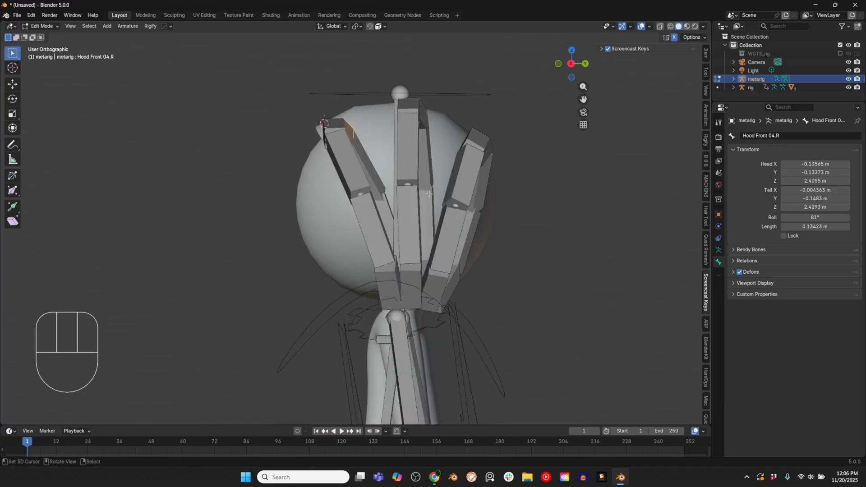
{"action": "middle_click_drag", "start_coordinate": [433, 252], "coordinate": [464, 235]}
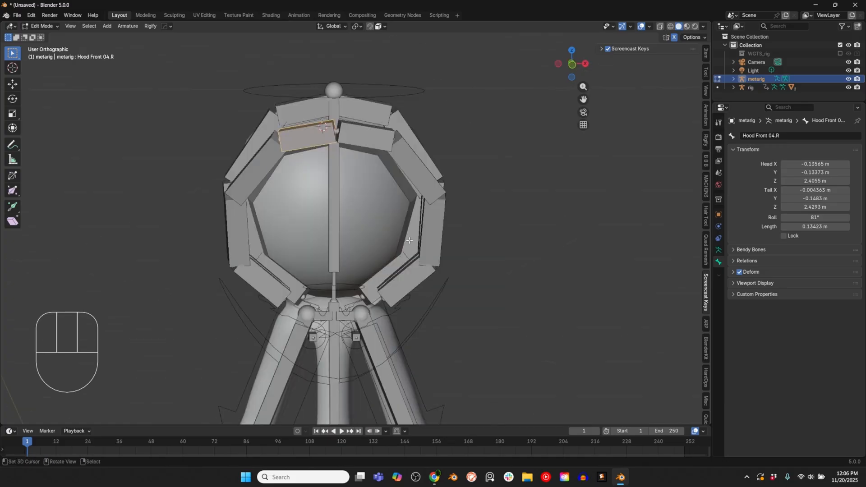
{"action": "middle_click_drag", "start_coordinate": [409, 241], "coordinate": [377, 277]}
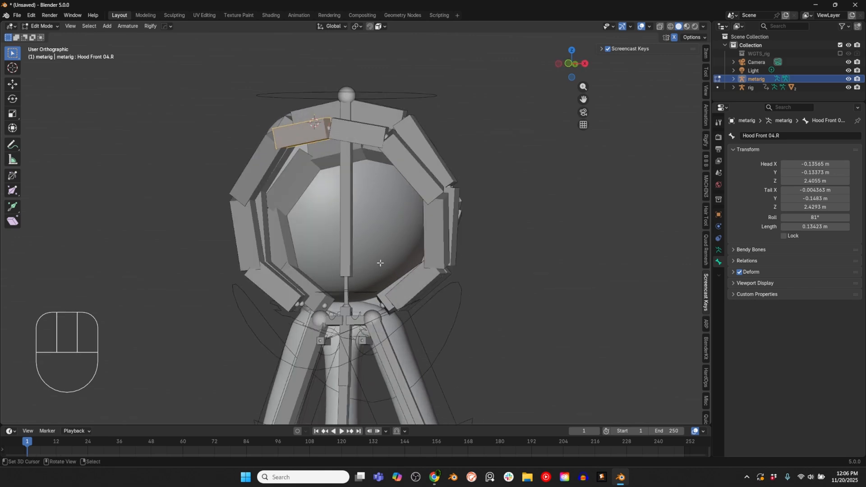
{"action": "key", "text": "KP_1"}
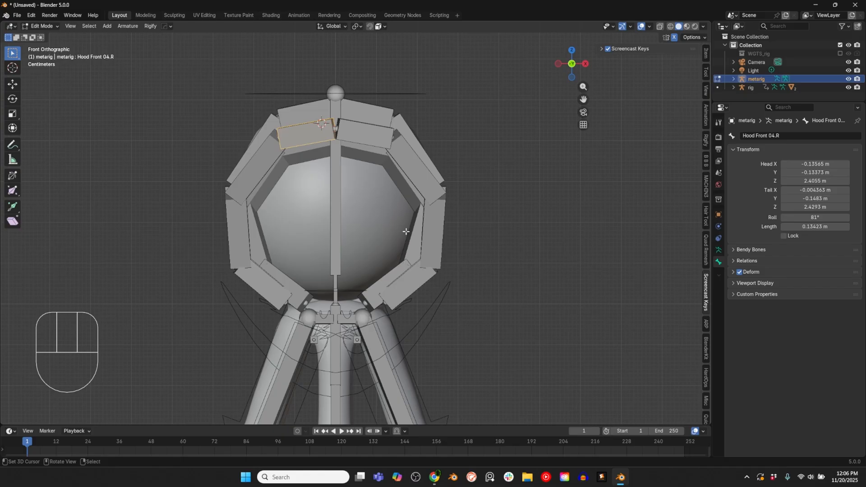
{"action": "middle_click_drag", "start_coordinate": [407, 248], "coordinate": [372, 269]}
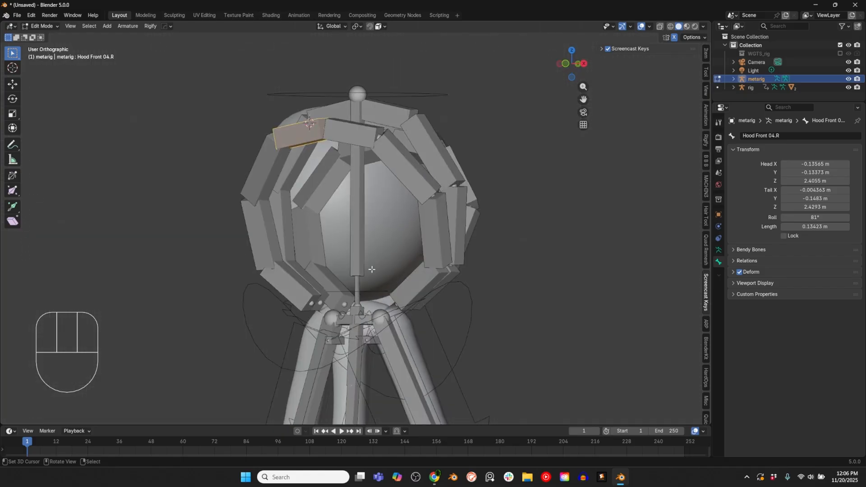
Step: Duplicate the spine.006 head bone in place
{"action": "key", "text": "KP_1"}
{"action": "scroll", "coordinate": [372, 270], "scroll_direction": "up", "scroll_amount": 2}
{"action": "right_click", "coordinate": [322, 244]}
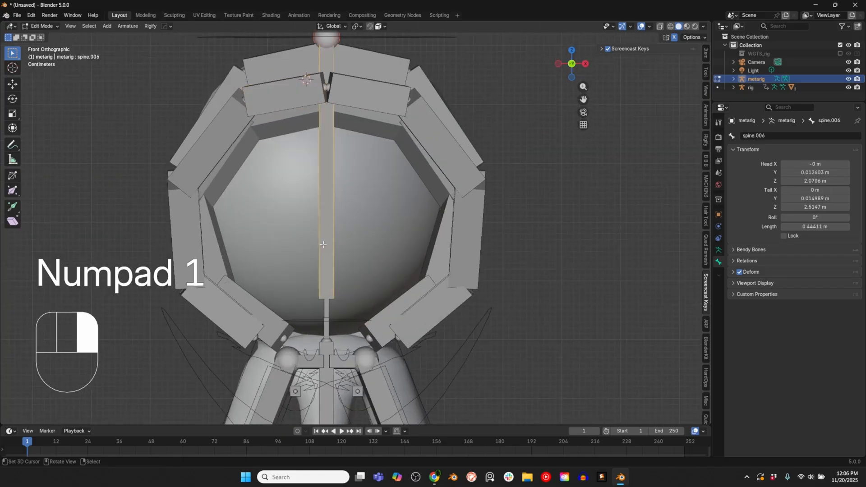
{"action": "key", "text": "shift+d"}
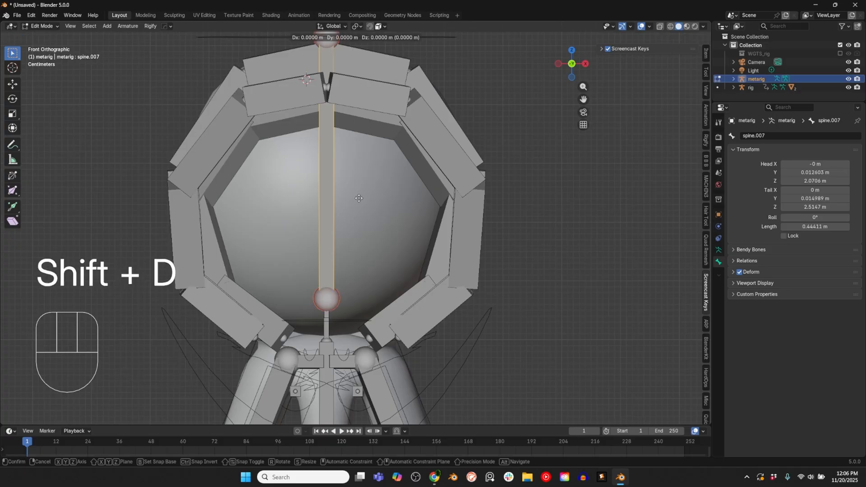
{"action": "right_click", "coordinate": [359, 198]}
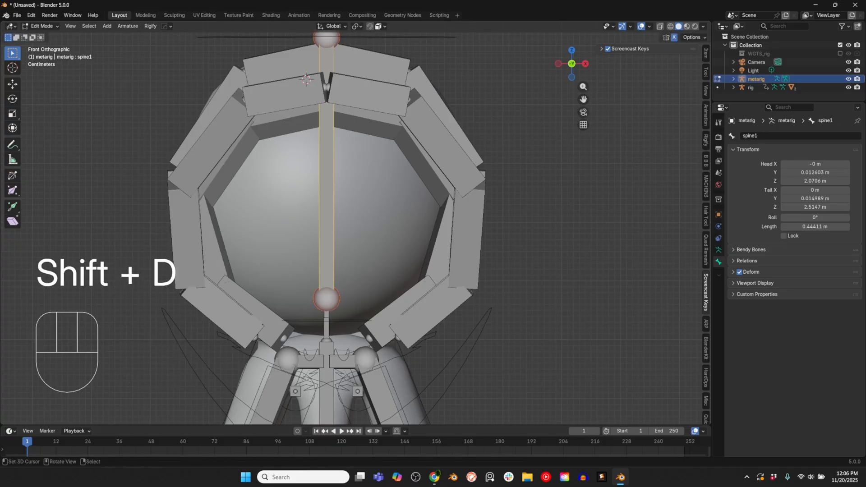
Step: Set the pivot point to Active Element, scale the copied head bone to 0.614 and its B-Bone display size to about 1.42
{"action": "key", "text": "s"}
{"action": "right_click", "coordinate": [380, 211]}
{"action": "key", "text": "period"}
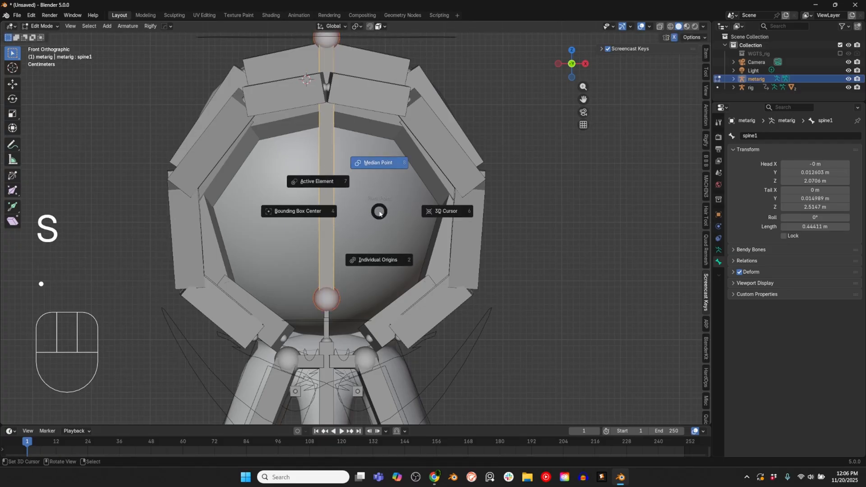
{"action": "left_click", "coordinate": [339, 192]}
{"action": "key", "text": "s"}
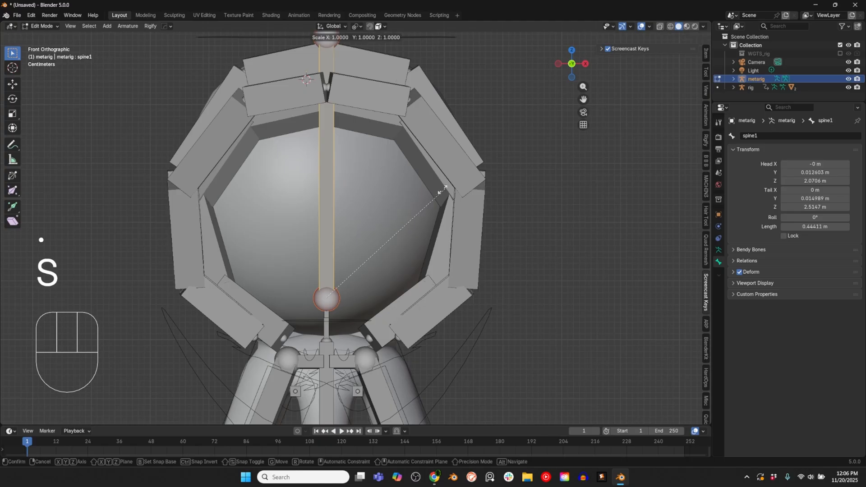
{"action": "left_click", "coordinate": [388, 221]}
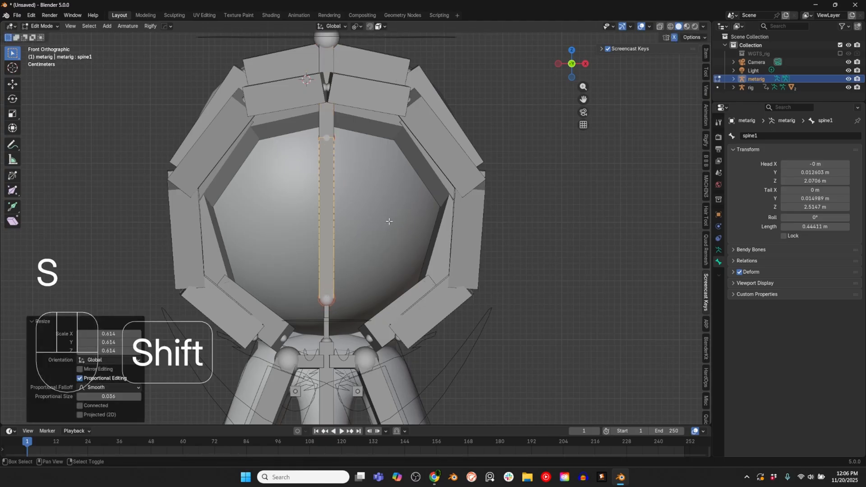
{"action": "key", "text": "ctrl+alt+shift+s"}
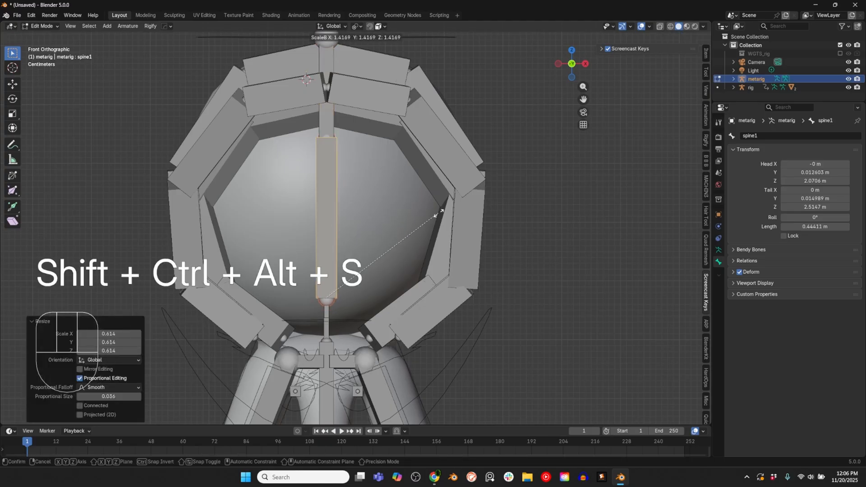
{"action": "left_click", "coordinate": [382, 213]}
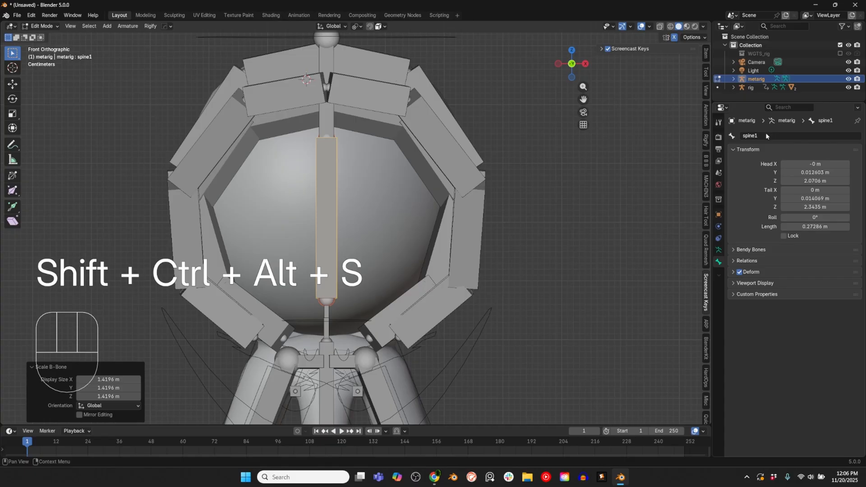
Step: Rename the shortened copy of the head bone as Hood Head Parent
{"action": "left_click", "coordinate": [766, 135]}
{"action": "type", "text": "Hood"}
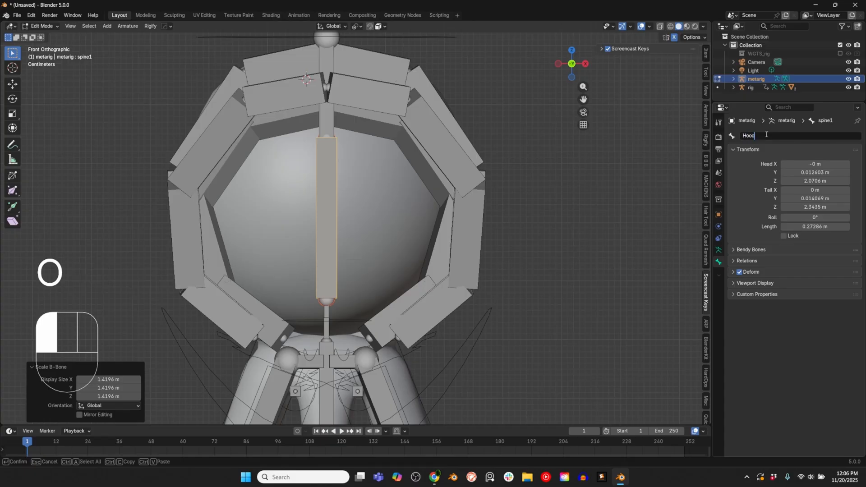
{"action": "type", "text": " Head Parent"}
{"action": "key", "text": "Return"}
Step: Duplicate Hood Head Parent in place, scale the copy to 0.670 and its B-Bone display size to about 1.42
{"action": "key", "text": "shift+d"}
{"action": "left_click", "coordinate": [350, 266]}
{"action": "key", "text": "s"}
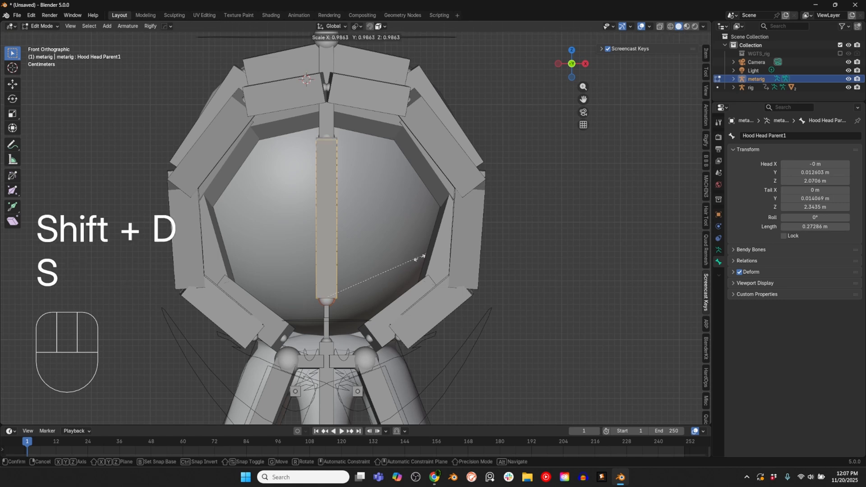
{"action": "left_click", "coordinate": [398, 276]}
{"action": "key", "text": "shift+ctrl+alt+s"}
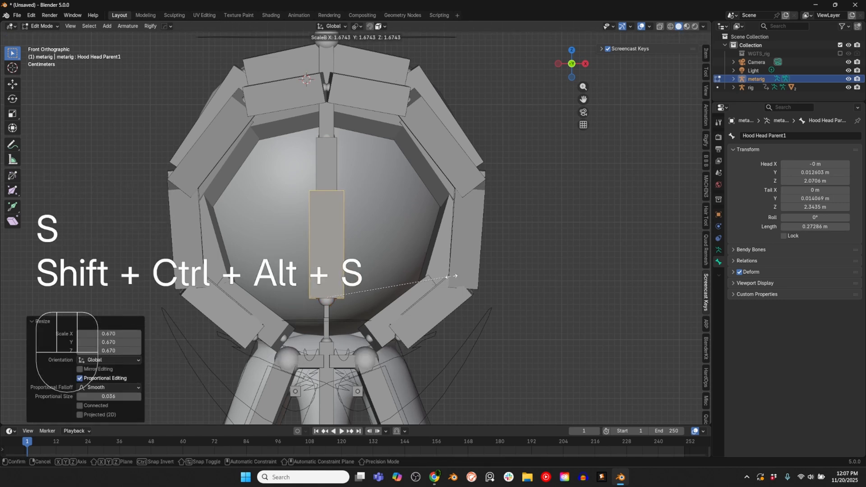
{"action": "left_click", "coordinate": [434, 277]}
Step: Rename the shorter, thicker copy of the parent bone as Hood Parent SA
{"action": "left_click", "coordinate": [762, 136]}
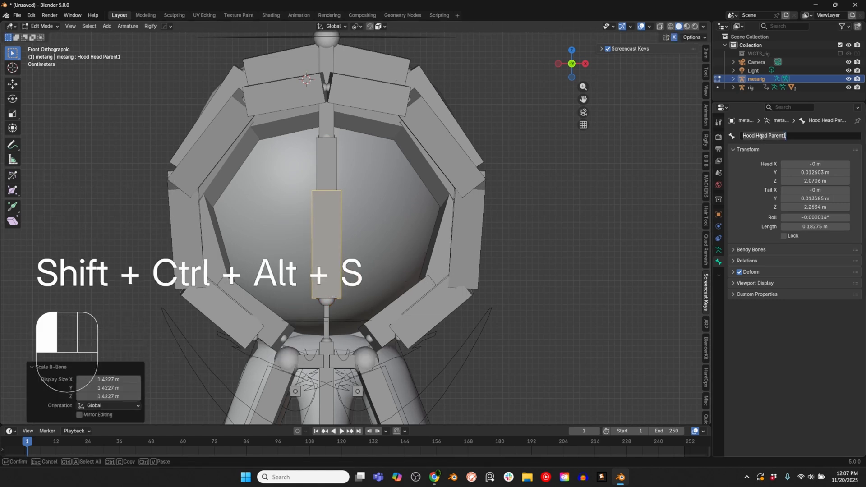
{"action": "type", "text": "Ho"}
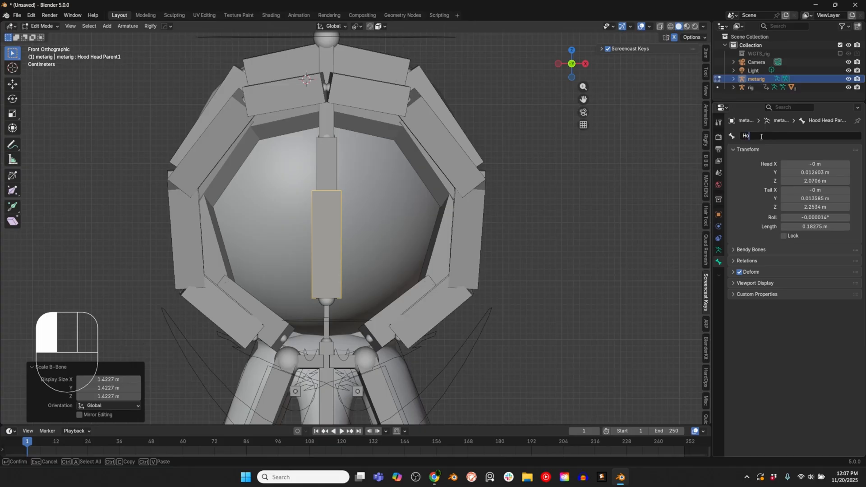
{"action": "type", "text": "od Parent SA"}
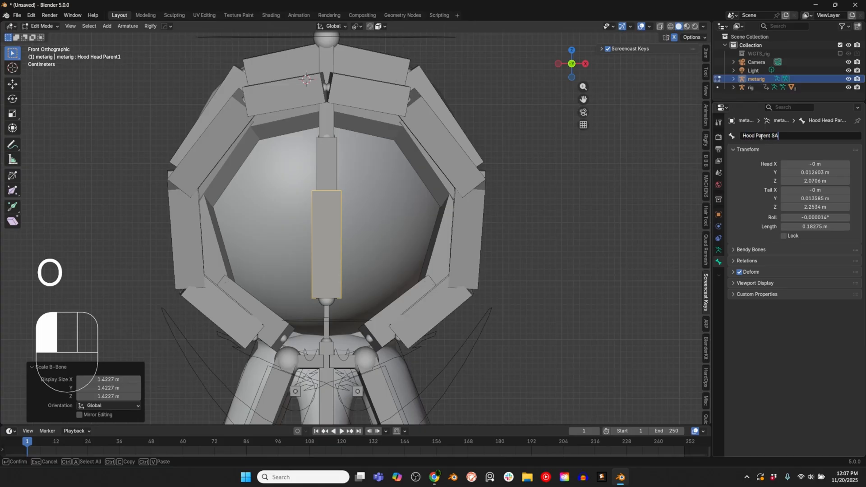
{"action": "type", "text": "witch"}
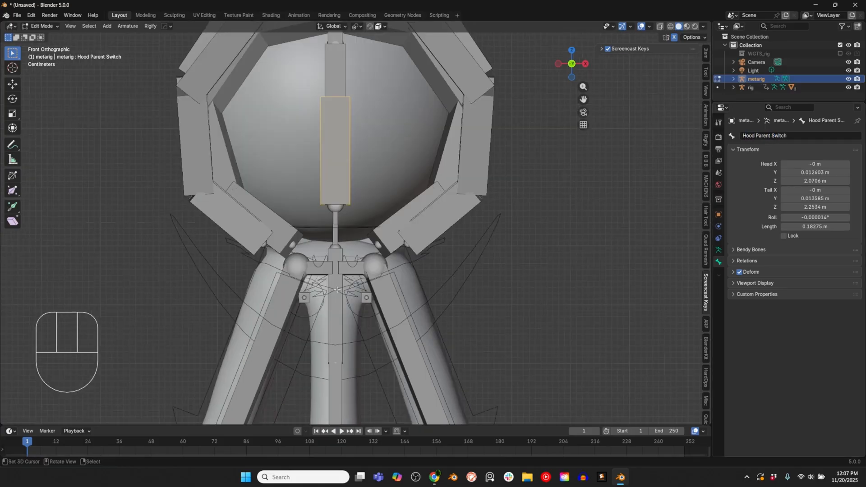
Step: Duplicate the upper chest bone spine.003 in place, scale the copy to 0.436 and its B-Bone display size to about 2.04
{"action": "right_click", "coordinate": [340, 329]}
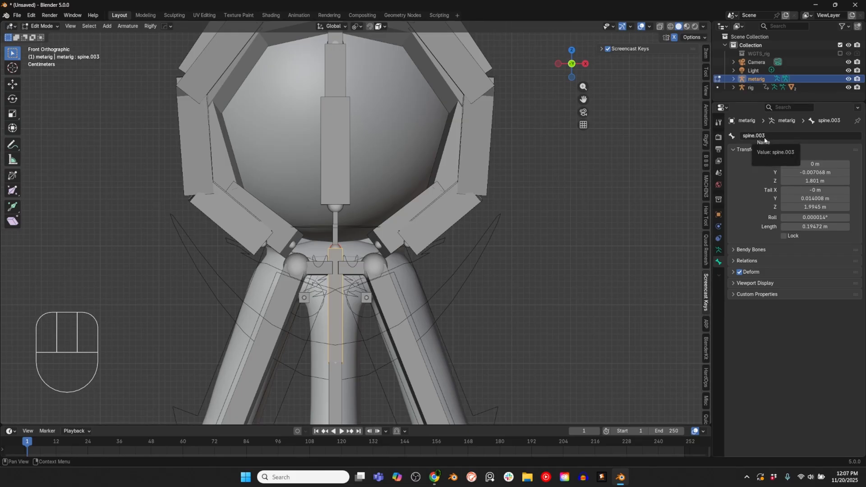
{"action": "key", "text": "shift+d"}
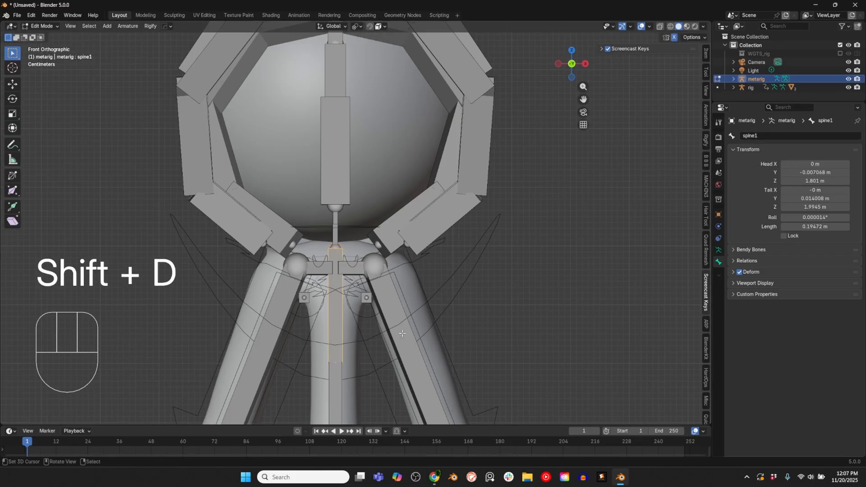
{"action": "key", "text": "s"}
{"action": "left_click", "coordinate": [381, 332]}
{"action": "key", "text": "shift+ctrl+alt+s"}
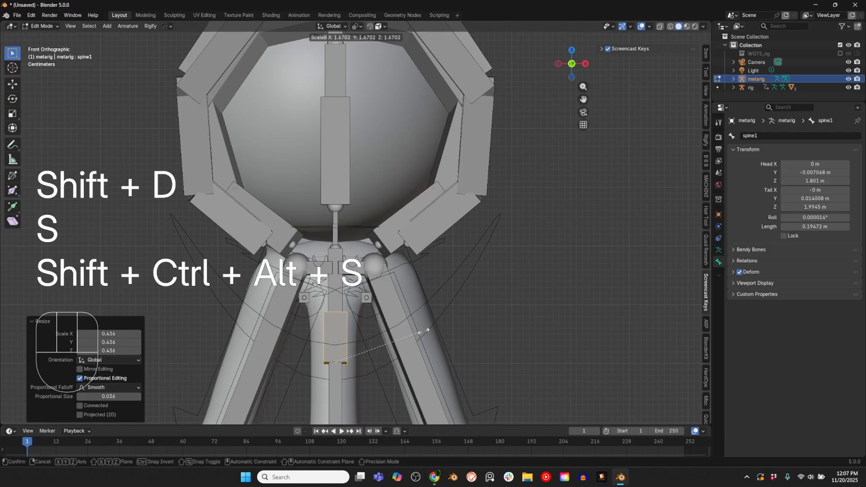
Step: Rename the shortened, thicker copy of the chest bone as Hood Chest Parent
{"action": "left_click", "coordinate": [772, 158]}
{"action": "left_click", "coordinate": [787, 135]}
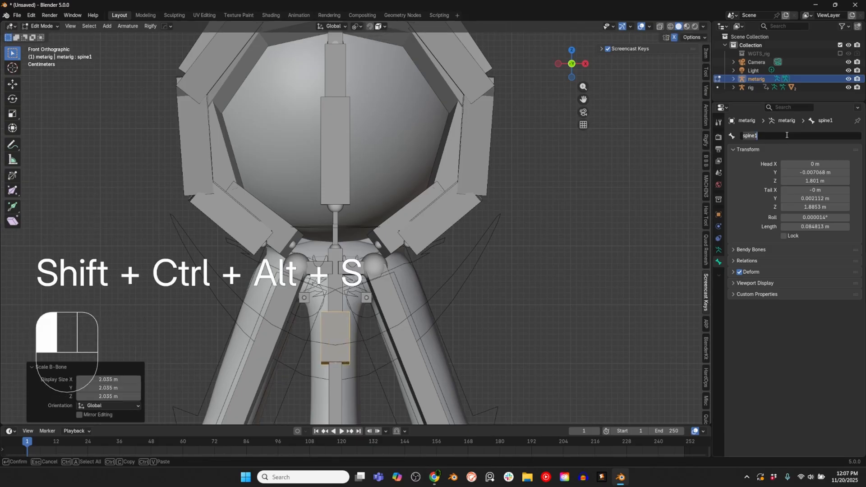
{"action": "type", "text": "Hood"}
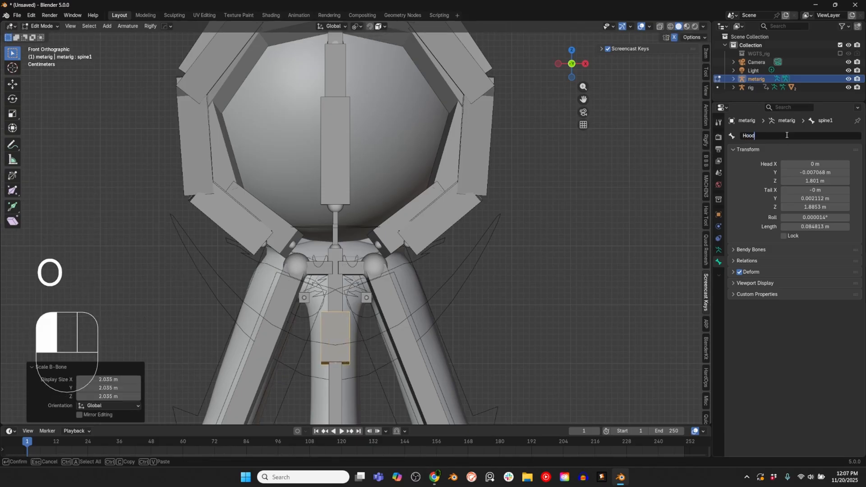
{"action": "type", "text": " Chest Parent"}
{"action": "key", "text": "Return"}
Step: Clear the parent of the Hood Parent Switch bone
{"action": "left_click", "coordinate": [350, 106]}
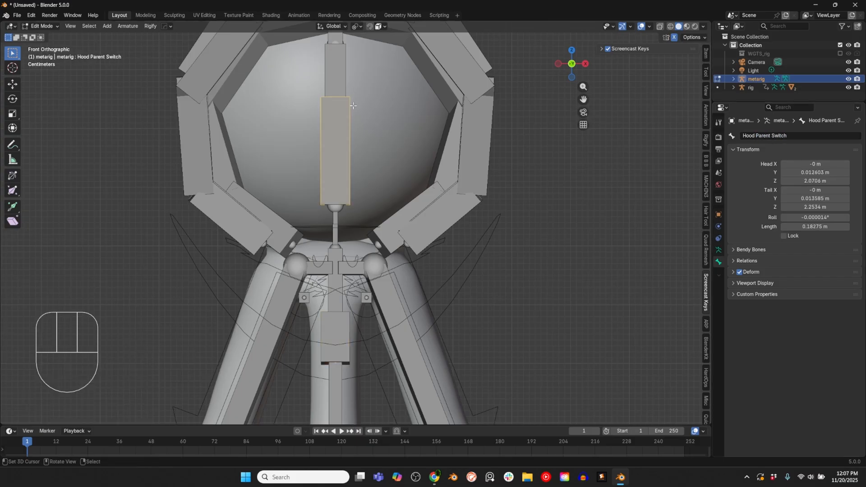
{"action": "key", "text": "alt"}
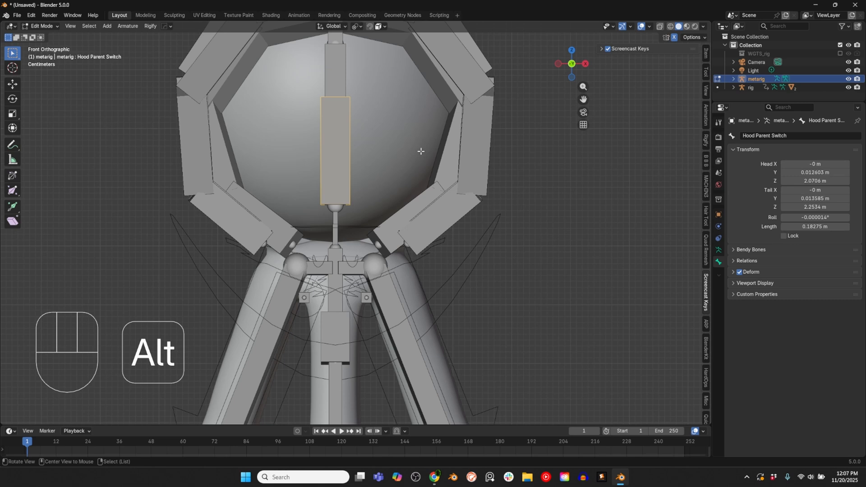
{"action": "key", "text": "alt+p"}
{"action": "left_click", "coordinate": [421, 151]}
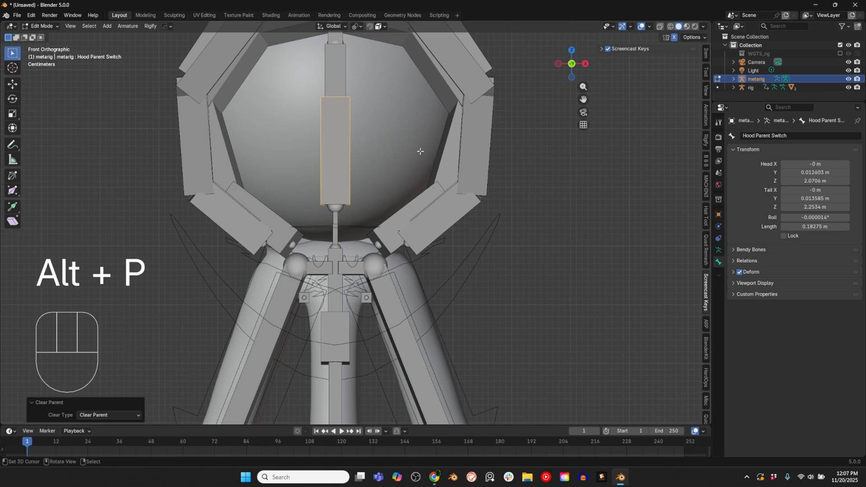
Step: Parent Hood Head Parent to the head bone spine.006 with Keep Offset
{"action": "right_click", "coordinate": [345, 77]}
{"action": "middle_click_drag", "start_coordinate": [350, 34], "coordinate": [356, 69], "text": "shift"}
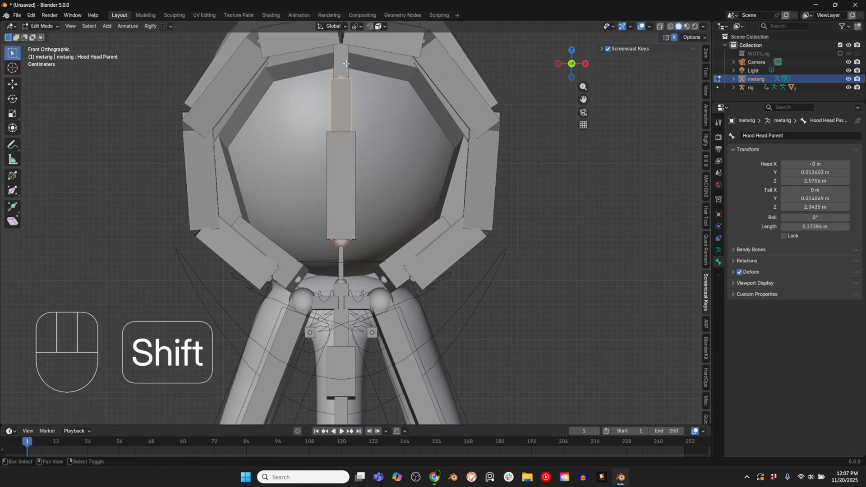
{"action": "right_click", "coordinate": [346, 64], "text": "shift"}
{"action": "key", "text": "ctrl+p"}
{"action": "left_click", "coordinate": [346, 64]}
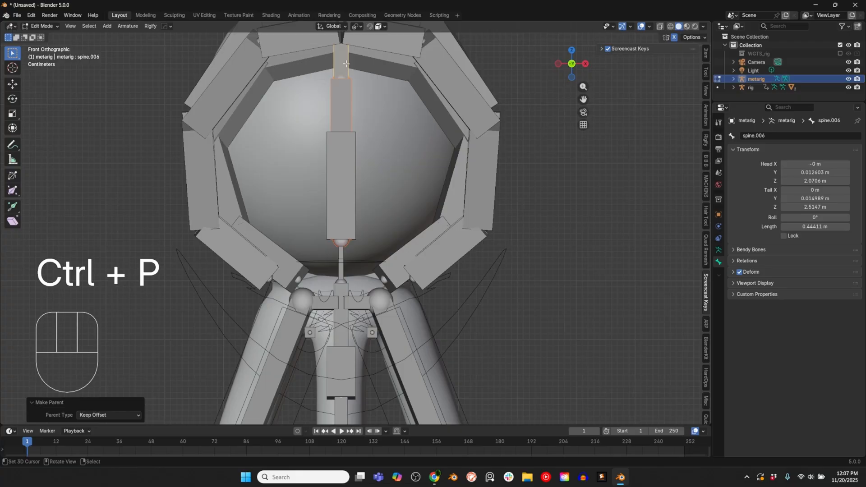
Step: Parent Hood Chest Parent to the chest bone spine.003 with Keep Offset
{"action": "middle_click_drag", "start_coordinate": [348, 374], "coordinate": [372, 280], "text": "shift"}
{"action": "right_click", "coordinate": [381, 278]}
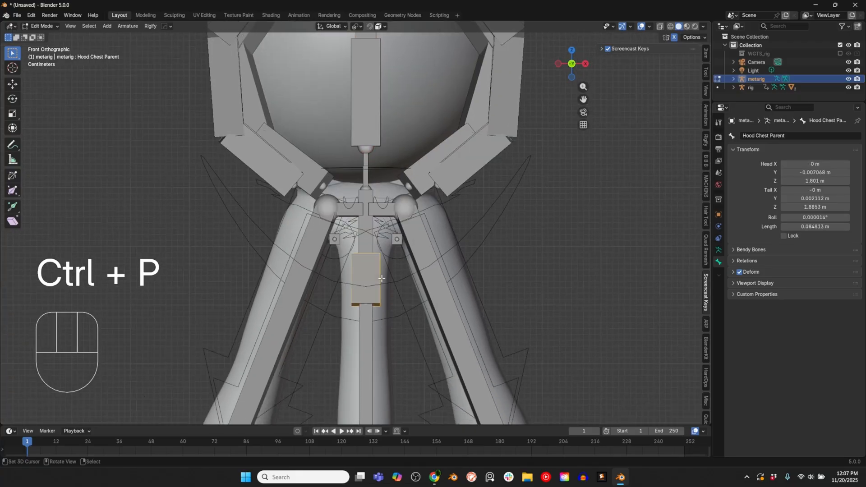
{"action": "right_click", "coordinate": [364, 240], "text": "shift"}
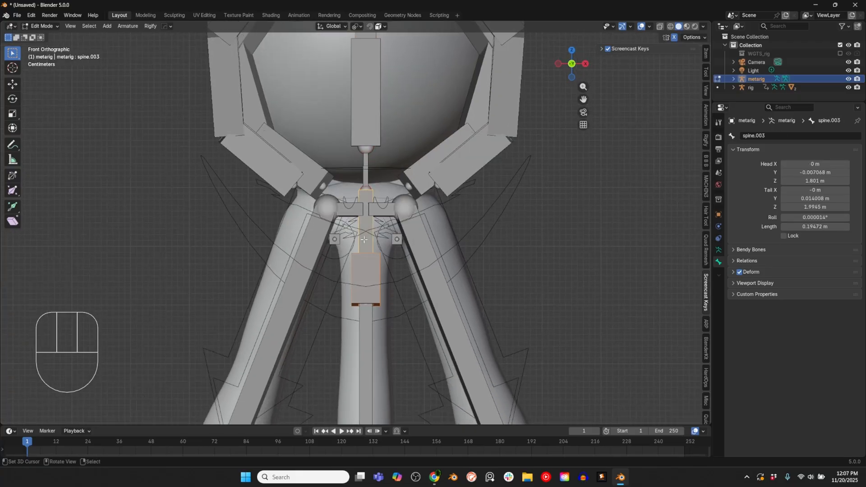
{"action": "key", "text": "ctrl+p"}
{"action": "left_click", "coordinate": [364, 239]}
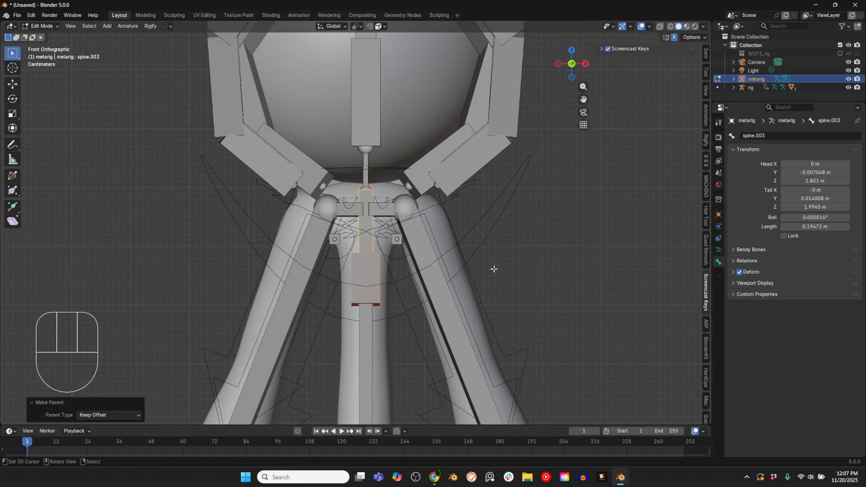
Step: Switch the metarig to Pose Mode and select Hood Front 01.L, the first bone of the left front hood chain
{"action": "scroll", "coordinate": [483, 253], "scroll_direction": "down", "scroll_amount": 4}
{"action": "left_click", "coordinate": [719, 249]}
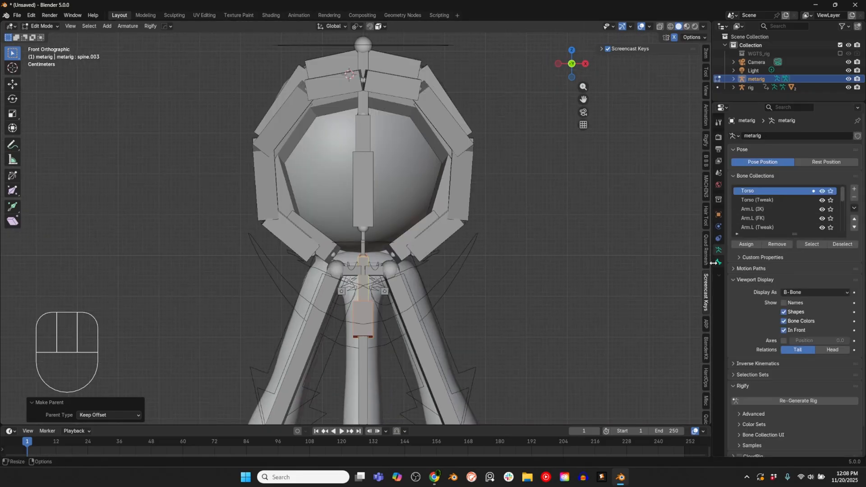
{"action": "key", "text": "ctrl+Tab"}
{"action": "left_click", "coordinate": [550, 248]}
{"action": "left_click", "coordinate": [460, 229]}
{"action": "middle_click_drag", "start_coordinate": [550, 248], "coordinate": [443, 242]}
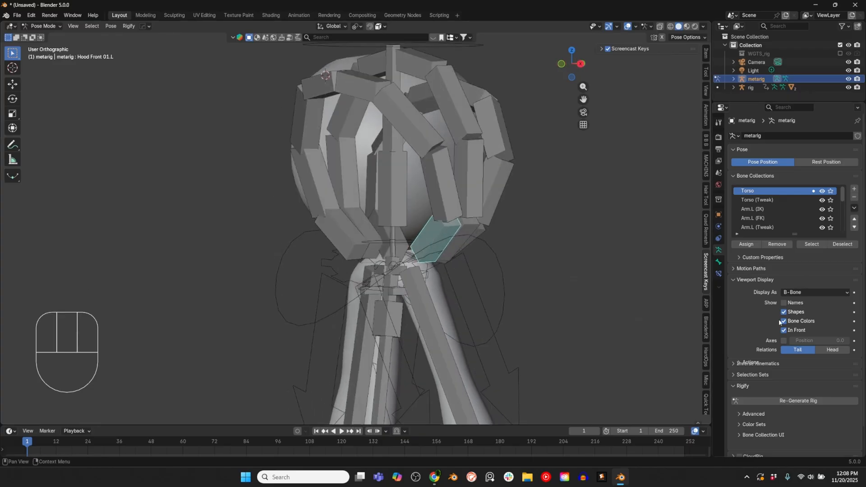
Step: Display the metarig's bones as Octahedral and test-rotate Hood Front 01.L
{"action": "left_click", "coordinate": [827, 291]}
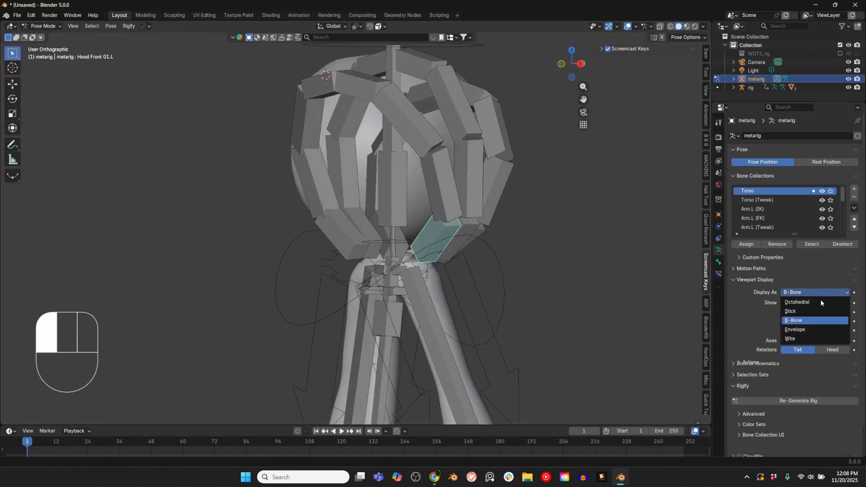
{"action": "left_click", "coordinate": [794, 306]}
{"action": "middle_click_drag", "start_coordinate": [480, 250], "coordinate": [442, 236]}
{"action": "key", "text": "r"}
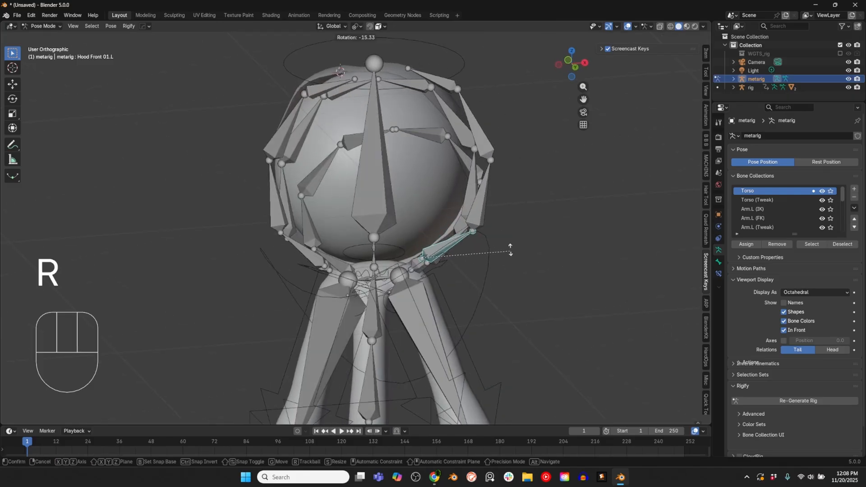
{"action": "left_click", "coordinate": [503, 229]}
Step: Test-rotate Hood Mid 01.L and Hood Back 01.L to check how their chains follow
{"action": "middle_click_drag", "start_coordinate": [502, 229], "coordinate": [460, 237]}
{"action": "left_click", "coordinate": [471, 227]}
{"action": "key", "text": "r"}
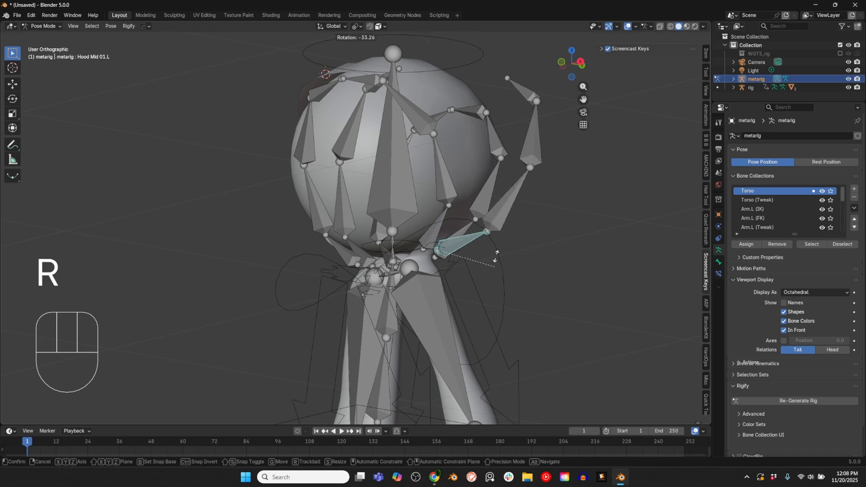
{"action": "right_click", "coordinate": [472, 225]}
{"action": "key", "text": "r"}
{"action": "right_click", "coordinate": [517, 155]}
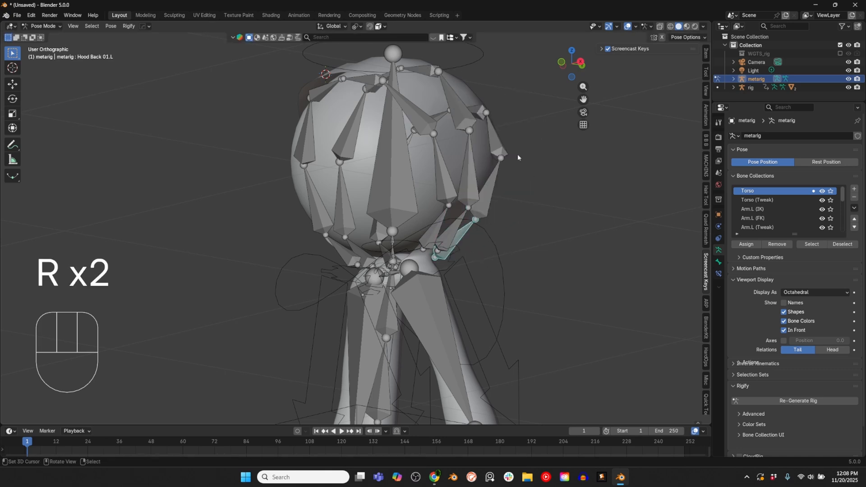
{"action": "middle_click_drag", "start_coordinate": [518, 154], "coordinate": [490, 203]}
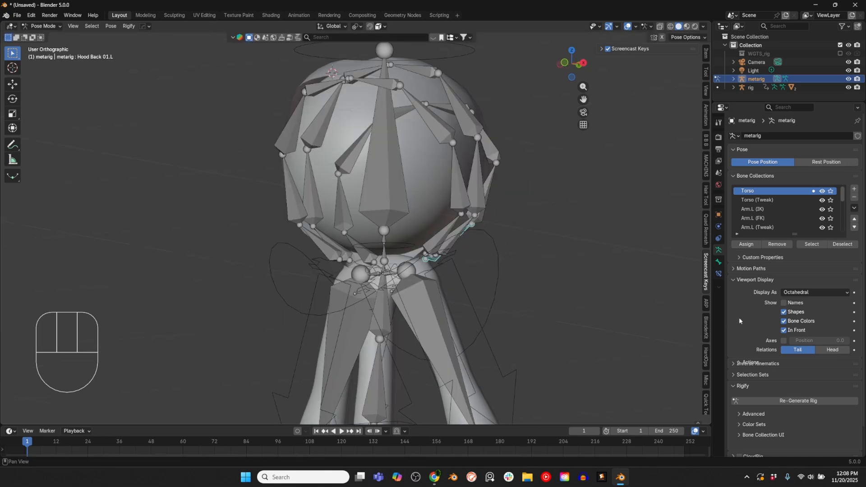
Step: Set the bone display to B-Bone and assign the experimental.super_chain rig type to Hood Front 01.L
{"action": "left_click", "coordinate": [789, 294]}
{"action": "left_click", "coordinate": [793, 321]}
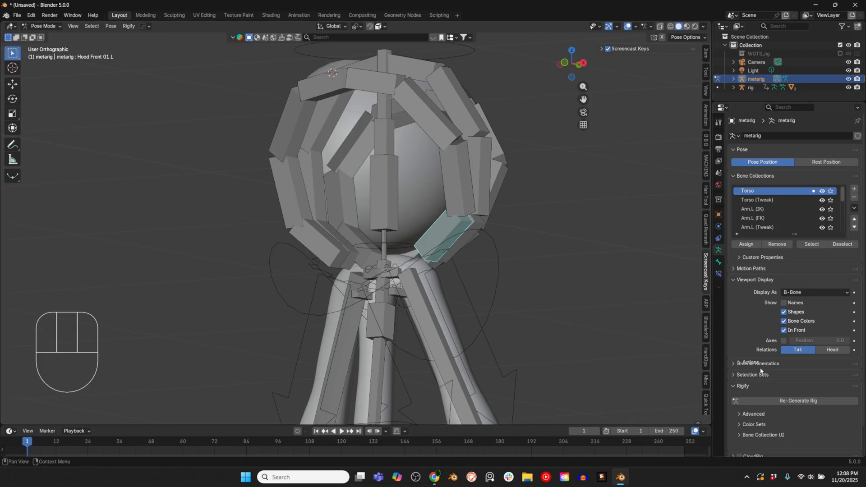
{"action": "left_click", "coordinate": [718, 263]}
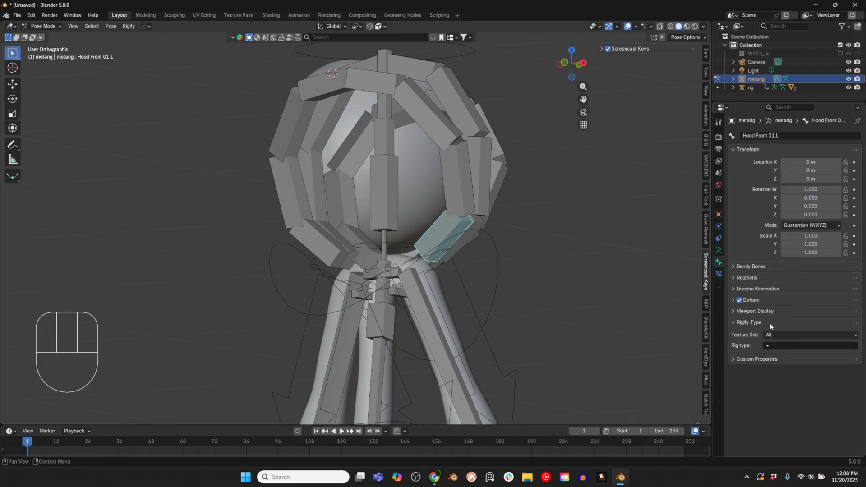
{"action": "left_click", "coordinate": [785, 346]}
{"action": "left_click", "coordinate": [796, 382]}
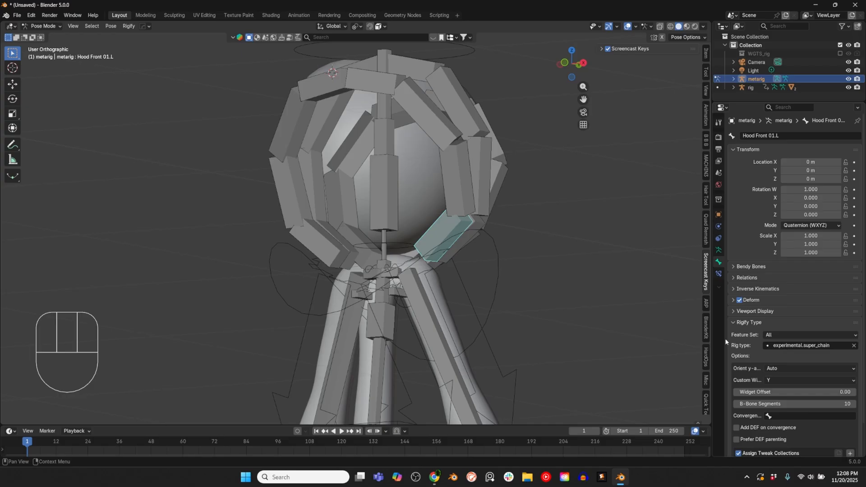
Step: Replace the rig type of Hood Front 01.L with limbs.simple_tentacle
{"action": "scroll", "coordinate": [750, 342], "scroll_direction": "down", "scroll_amount": 2}
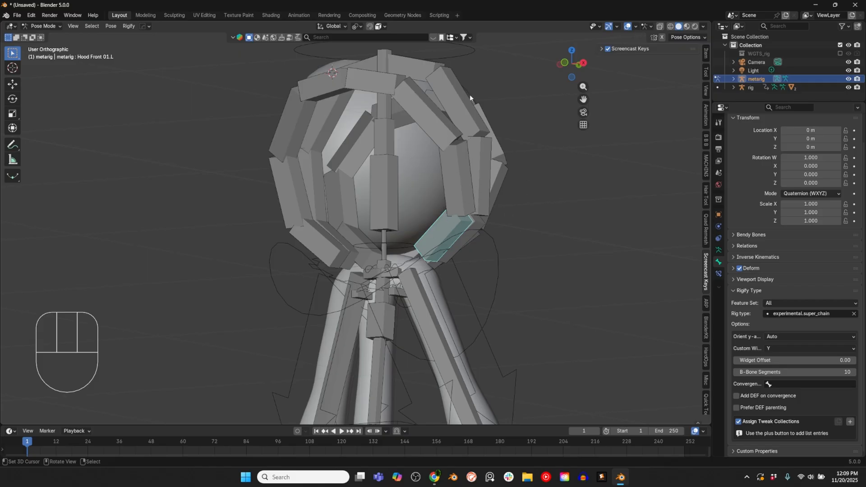
{"action": "left_click", "coordinate": [854, 313]}
{"action": "left_click", "coordinate": [780, 345]}
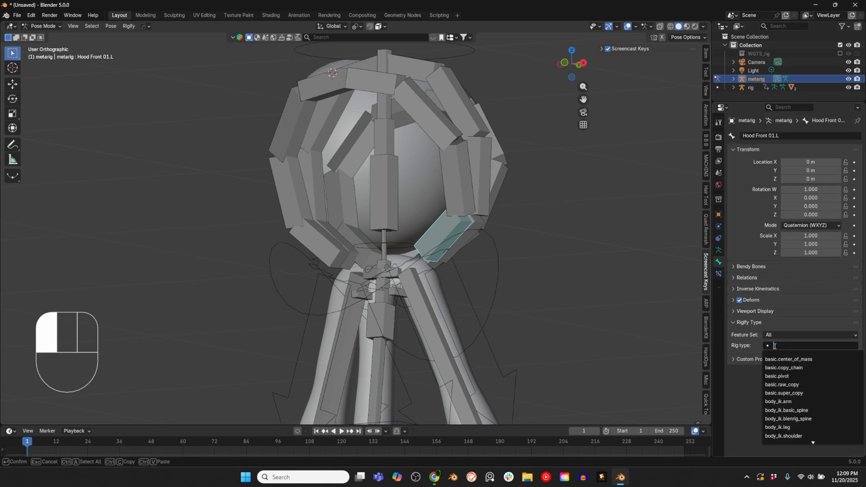
{"action": "scroll", "coordinate": [792, 406], "scroll_direction": "down", "scroll_amount": 2}
{"action": "left_click", "coordinate": [791, 388]}
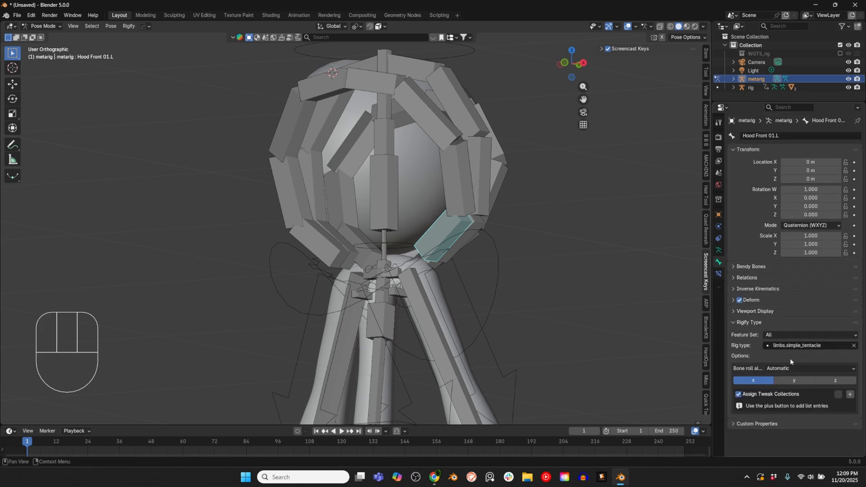
Step: Set the rig type of Hood Front 01.L to experimental.super_chain and add one tweak collection entry
{"action": "left_click", "coordinate": [800, 346]}
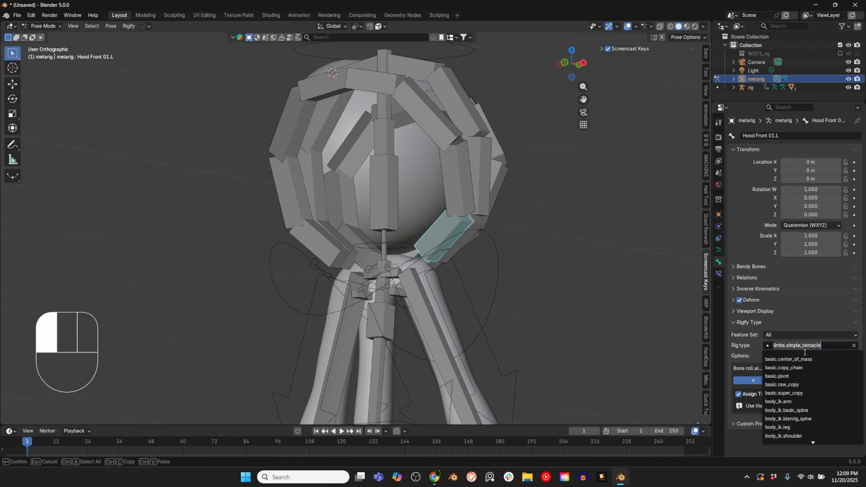
{"action": "scroll", "coordinate": [791, 367], "scroll_direction": "down", "scroll_amount": 9}
{"action": "scroll", "coordinate": [792, 366], "scroll_direction": "down", "scroll_amount": 8}
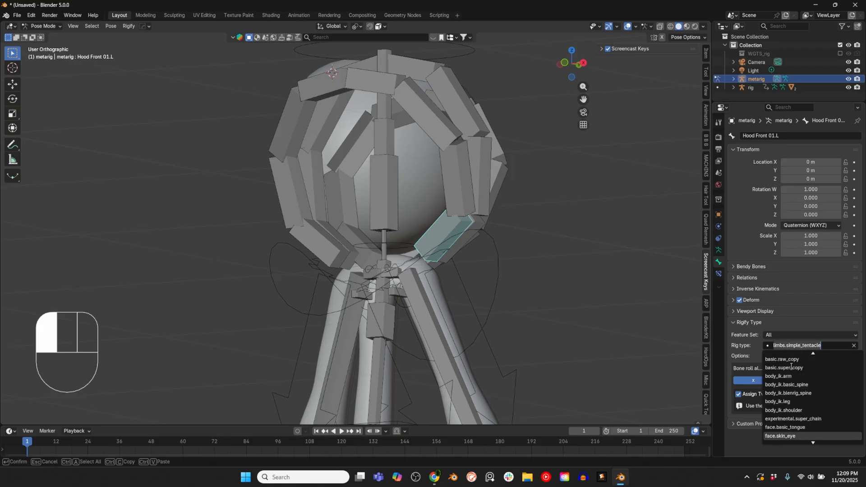
{"action": "left_click", "coordinate": [799, 418]}
{"action": "scroll", "coordinate": [787, 425], "scroll_direction": "down", "scroll_amount": 2}
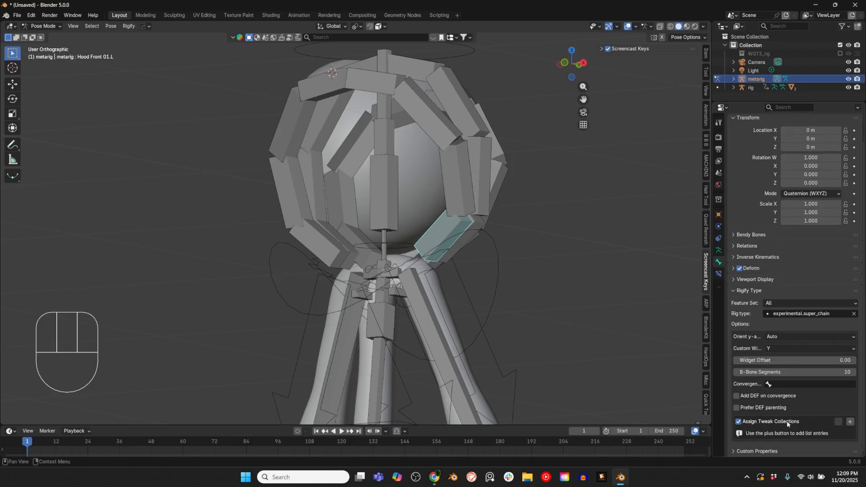
{"action": "left_click", "coordinate": [850, 421]}
Step: Assign the experimental.super_chain rig type to Hood Mid 01.L and add one tweak collection entry
{"action": "left_click", "coordinate": [472, 235]}
{"action": "left_click", "coordinate": [808, 345]}
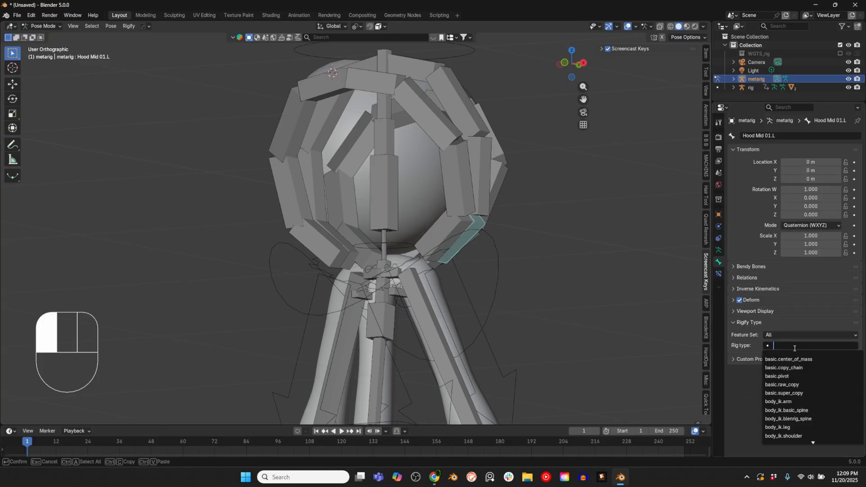
{"action": "scroll", "coordinate": [803, 434], "scroll_direction": "down", "scroll_amount": 1}
{"action": "left_click", "coordinate": [804, 435]}
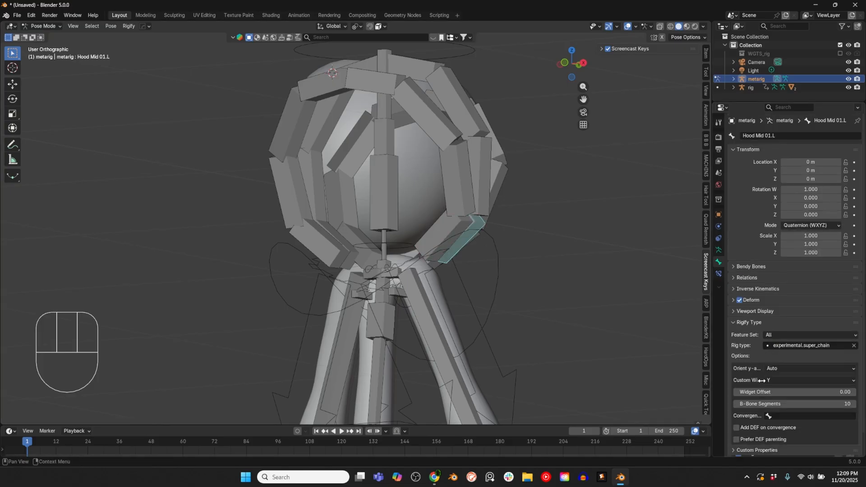
{"action": "scroll", "coordinate": [774, 451], "scroll_direction": "down", "scroll_amount": 2}
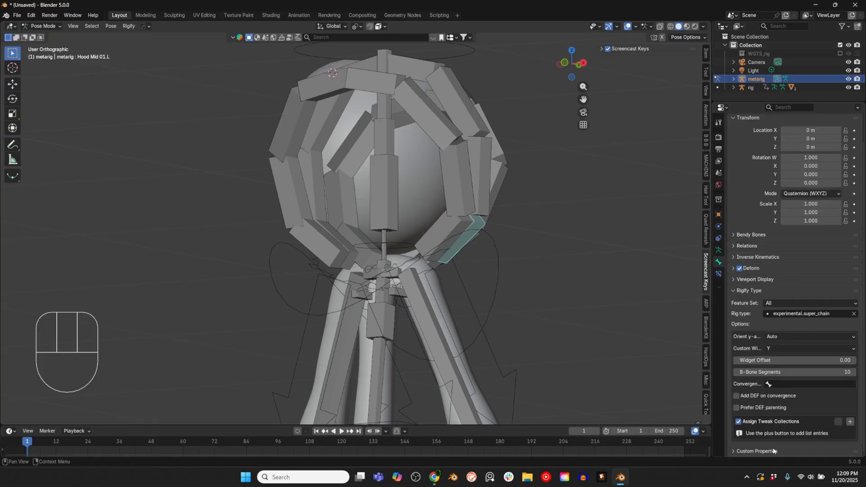
{"action": "left_click", "coordinate": [849, 422]}
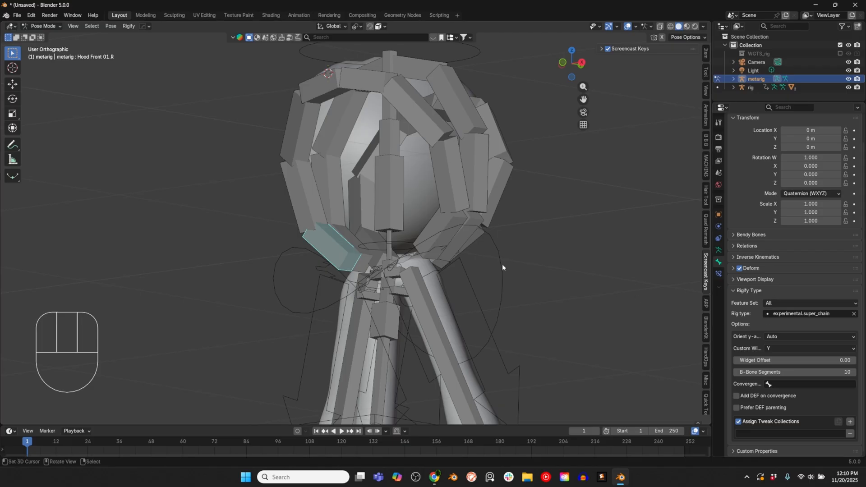
Step: Select all the linked hood bone chains on both sides and move them into a new bone collection named Hood
{"action": "middle_click_drag", "start_coordinate": [503, 268], "coordinate": [485, 253]}
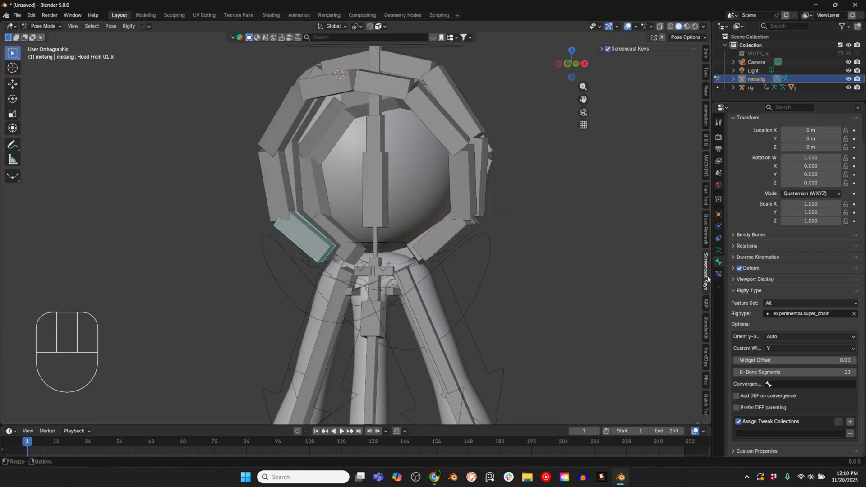
{"action": "key", "text": "l"}
{"action": "key", "text": "l"}
{"action": "key", "text": "l"}
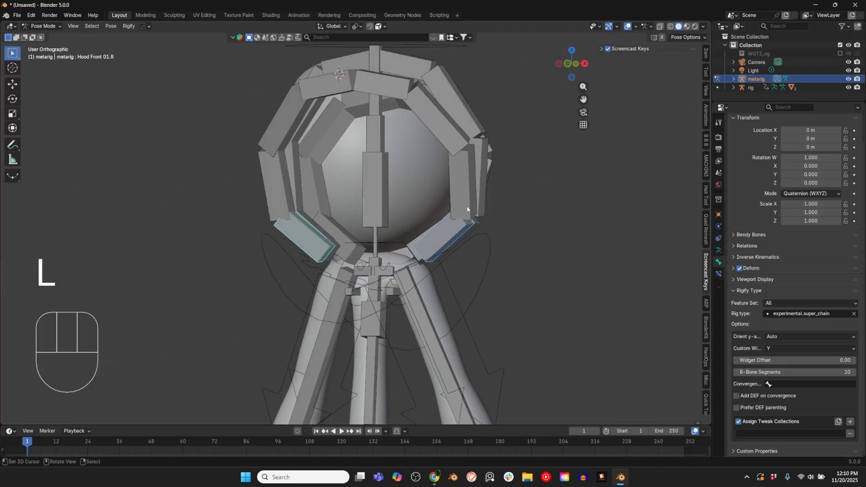
{"action": "middle_click_drag", "start_coordinate": [471, 193], "coordinate": [479, 203]}
{"action": "key", "text": "l"}
{"action": "key", "text": "l"}
{"action": "key", "text": "l"}
{"action": "key", "text": "l"}
{"action": "key", "text": "l"}
{"action": "key", "text": "m"}
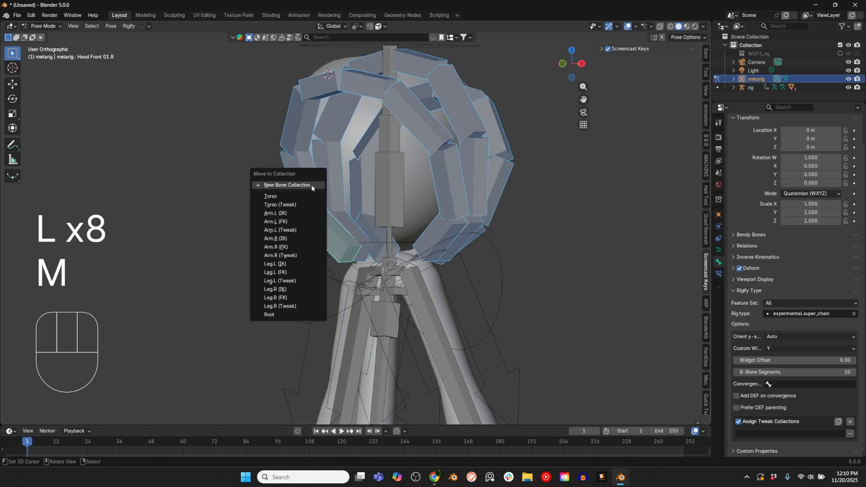
{"action": "left_click", "coordinate": [311, 185]}
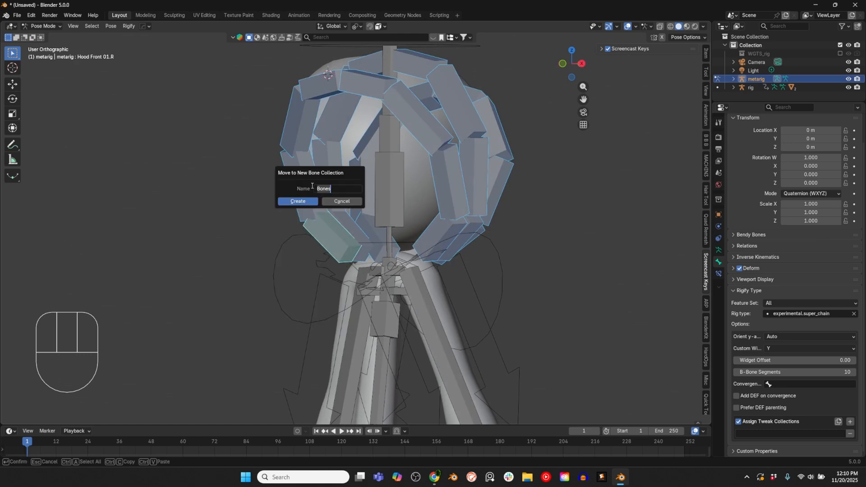
{"action": "type", "text": "Hood"}
{"action": "left_click", "coordinate": [304, 201]}
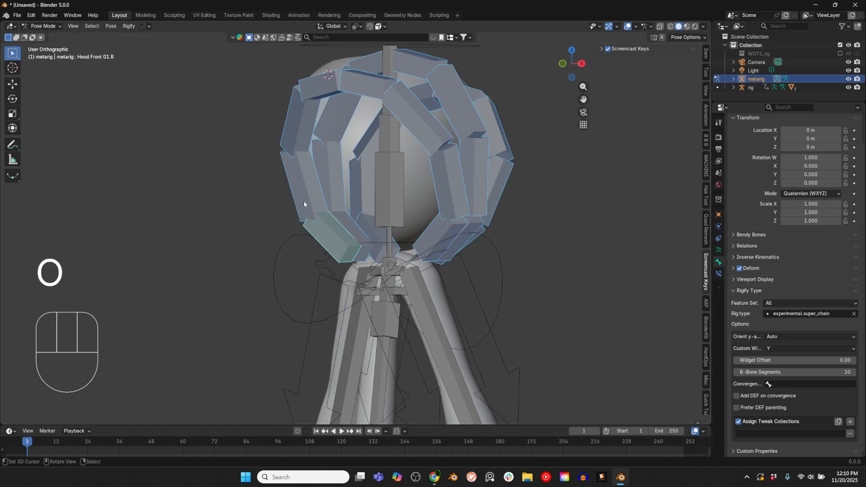
Step: Add another bone collection to the metarig and name it Hood Tweak
{"action": "left_click", "coordinate": [719, 250]}
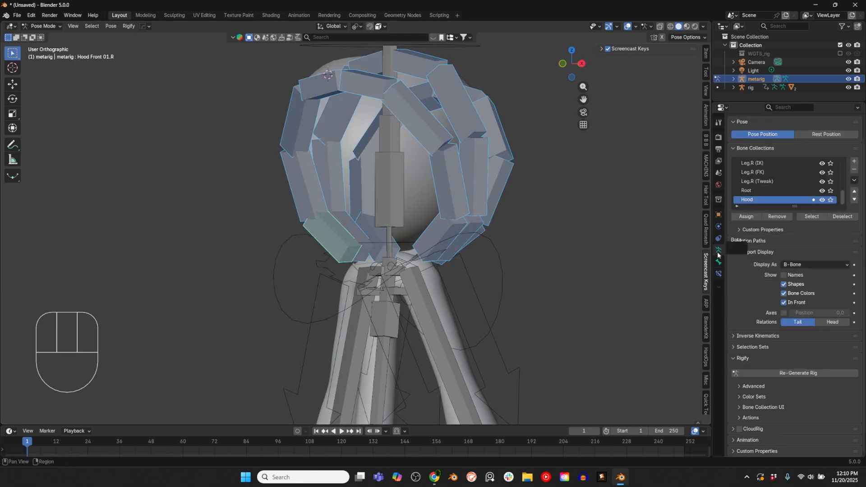
{"action": "left_click", "coordinate": [854, 161]}
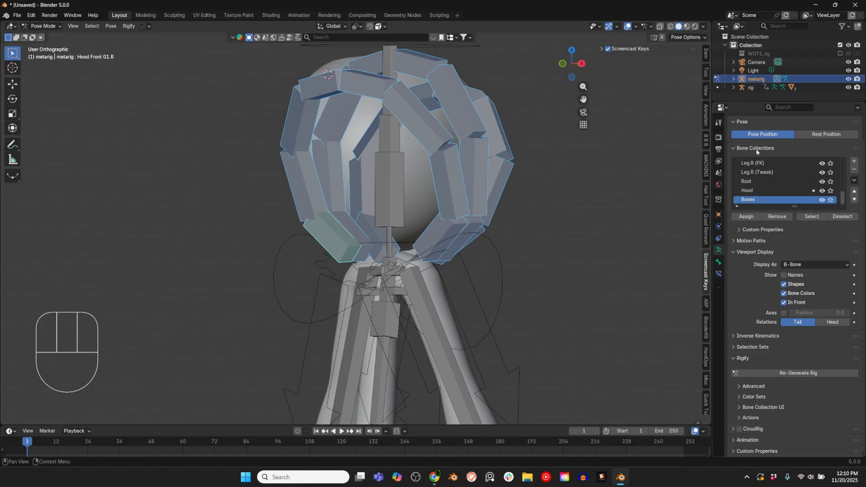
{"action": "double_click", "coordinate": [752, 199]}
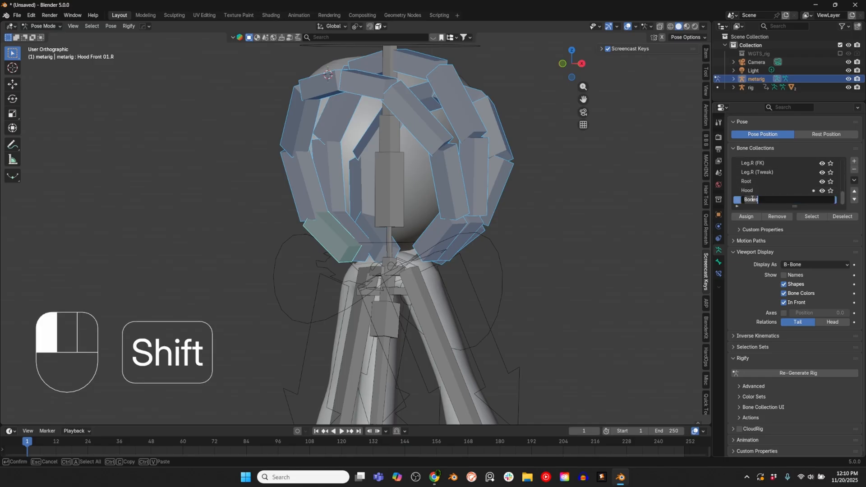
{"action": "type", "text": "Hood Tweak"}
{"action": "left_click", "coordinate": [766, 204]}
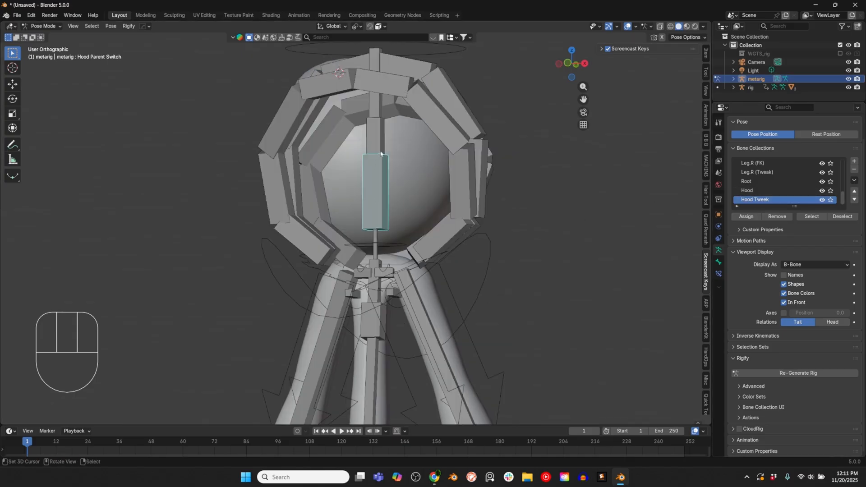
Step: Set Hood Head Parent's rig type to basic.super_copy with a cube widget and turn off its Deform option
{"action": "left_click", "coordinate": [381, 147]}
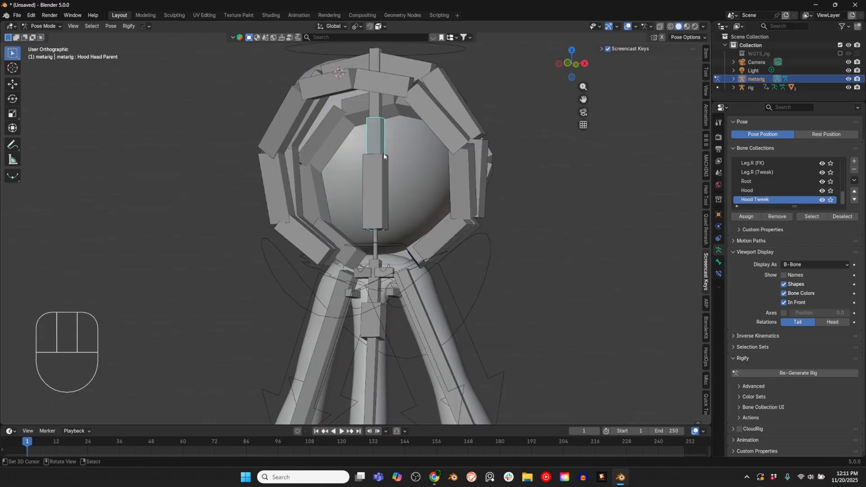
{"action": "left_click", "coordinate": [719, 262]}
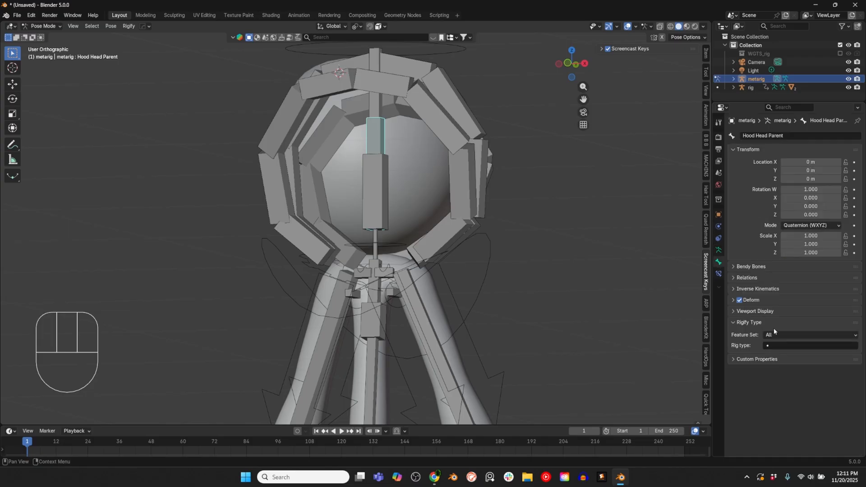
{"action": "left_click", "coordinate": [803, 345]}
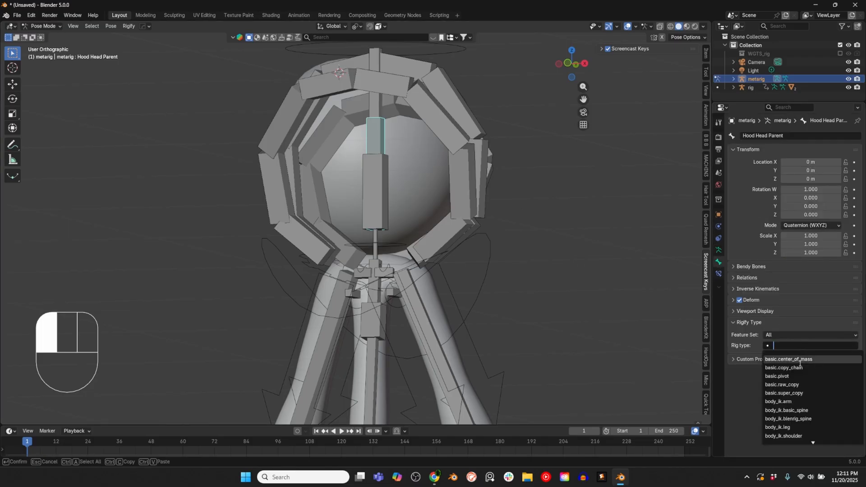
{"action": "left_click", "coordinate": [797, 392]}
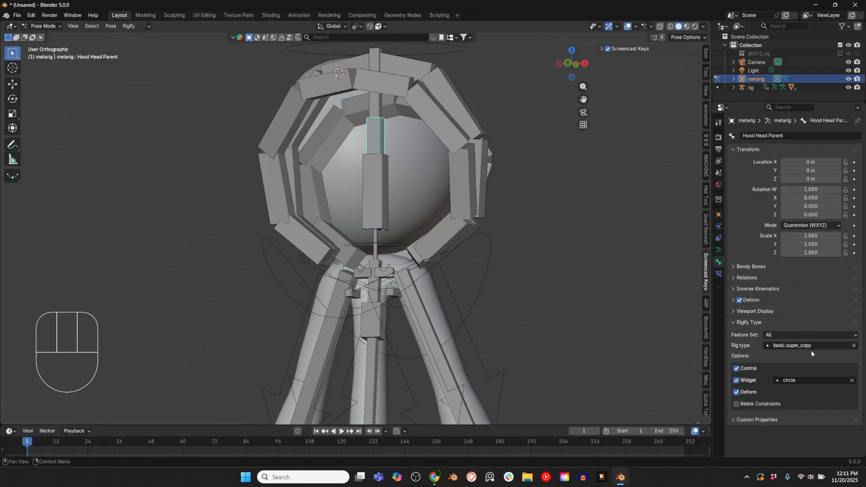
{"action": "left_click", "coordinate": [739, 300]}
{"action": "left_click", "coordinate": [815, 380]}
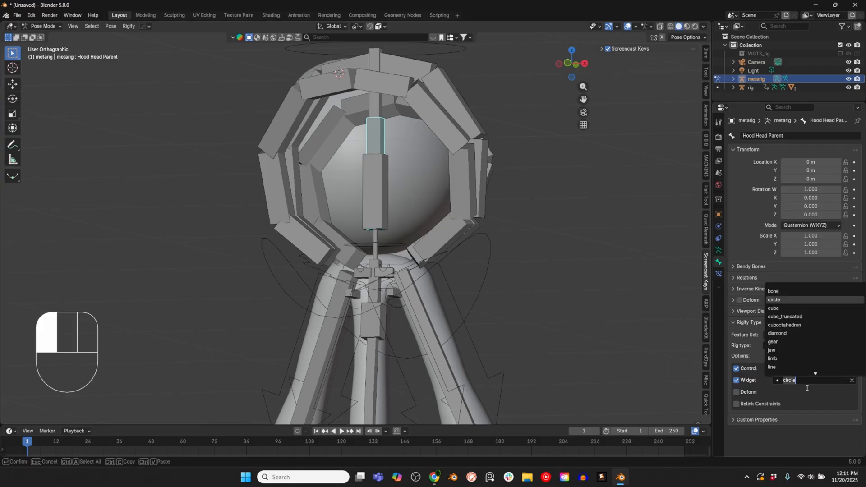
{"action": "scroll", "coordinate": [790, 352], "scroll_direction": "up", "scroll_amount": 4}
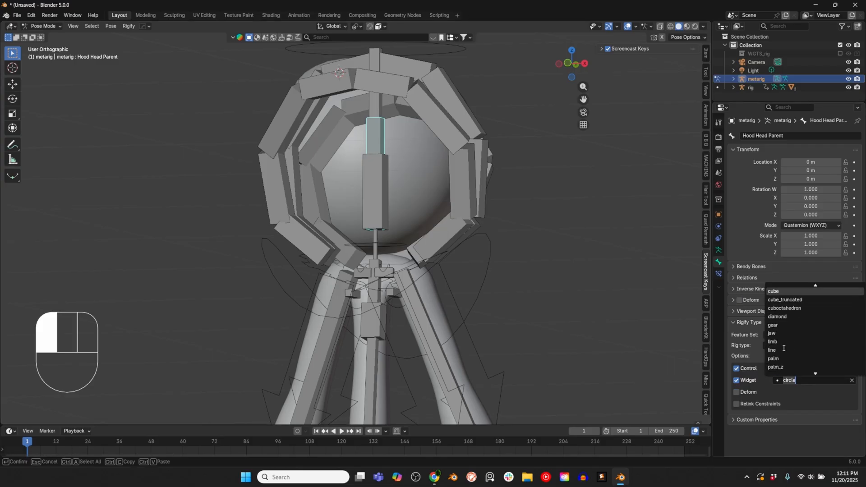
{"action": "left_click", "coordinate": [783, 309]}
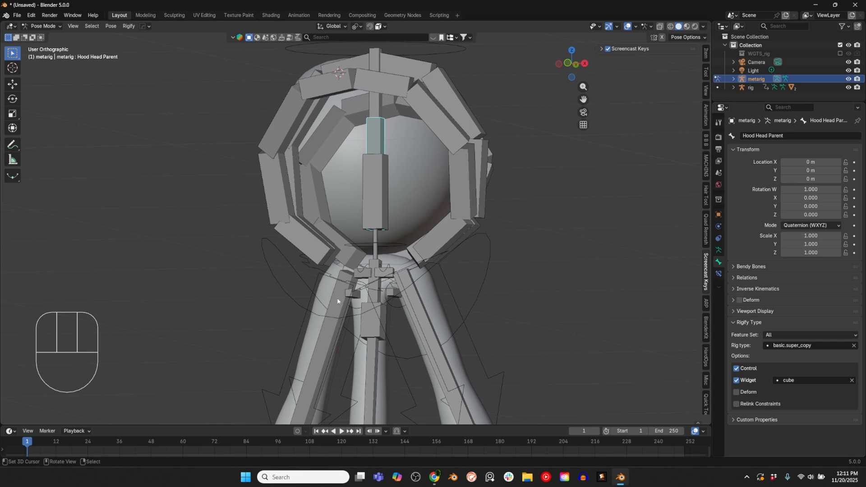
Step: Assign the basic.super_copy rig type to Hood Chest Parent and set its widget to cube
{"action": "left_click", "coordinate": [370, 318]}
{"action": "left_click", "coordinate": [785, 346]}
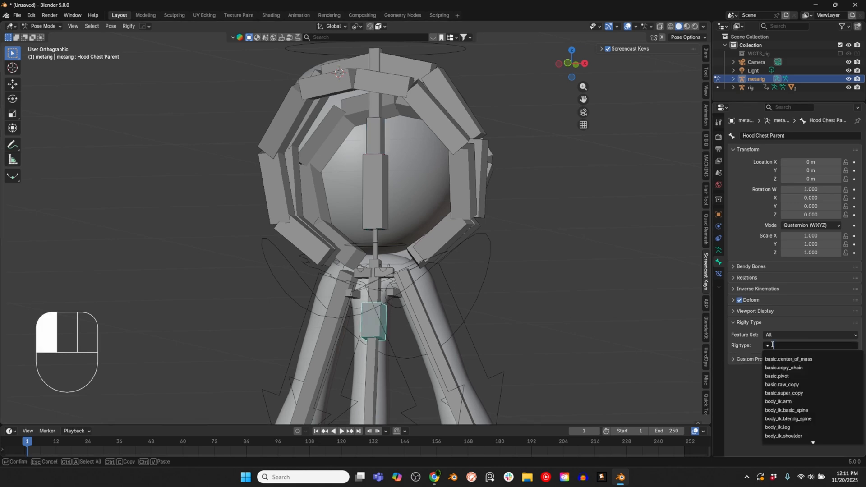
{"action": "left_click", "coordinate": [789, 398]}
{"action": "left_click", "coordinate": [794, 383]}
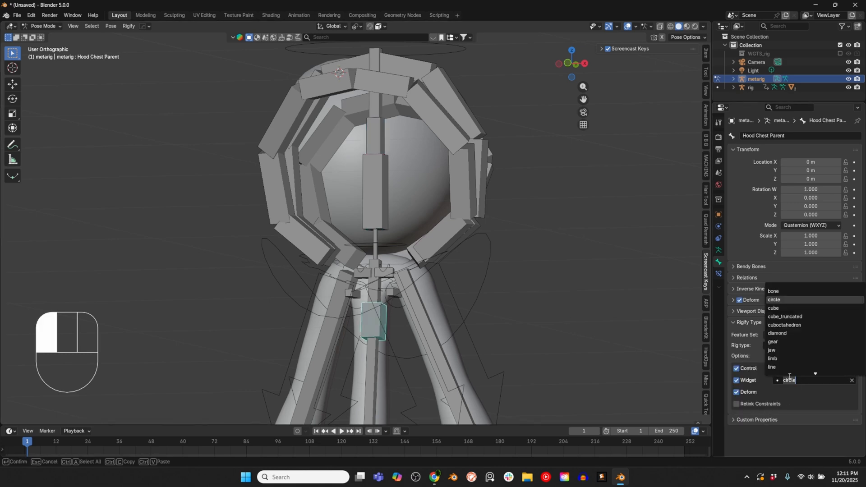
{"action": "left_click", "coordinate": [785, 308]}
Step: Assign the basic.super_copy rig type to Hood Parent Switch and set its widget to sphere
{"action": "left_click", "coordinate": [380, 199]}
{"action": "left_click", "coordinate": [785, 345]}
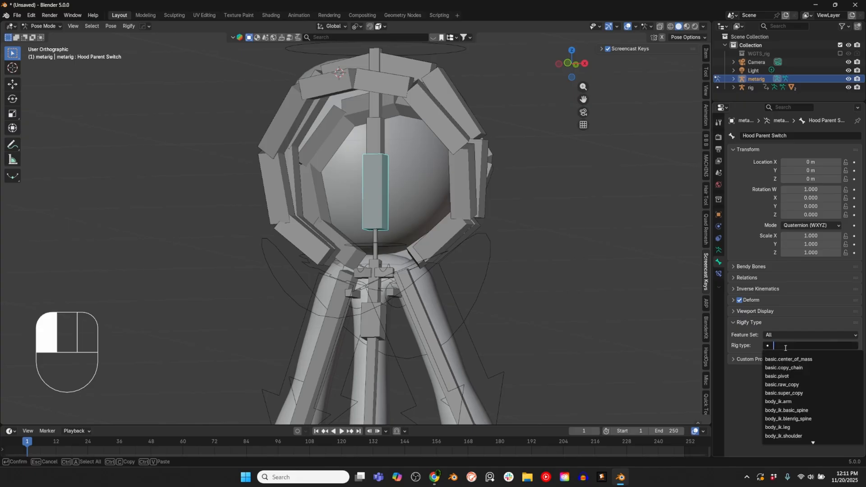
{"action": "left_click", "coordinate": [785, 393]}
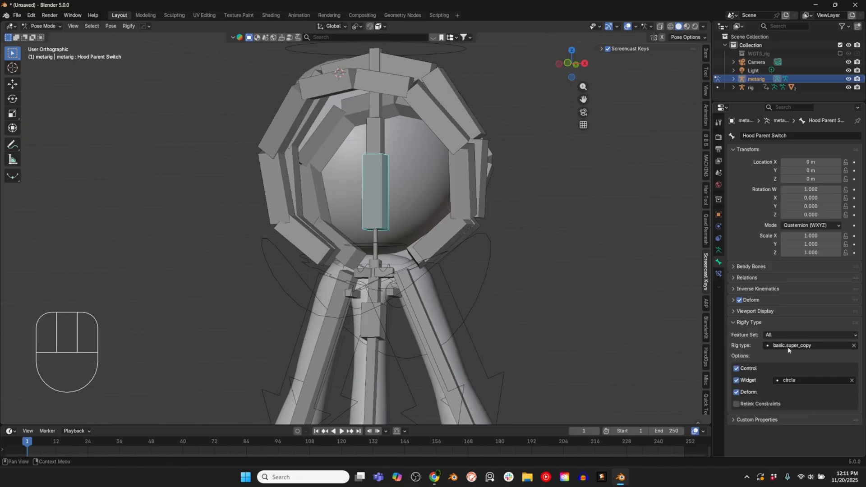
{"action": "left_click", "coordinate": [789, 383]}
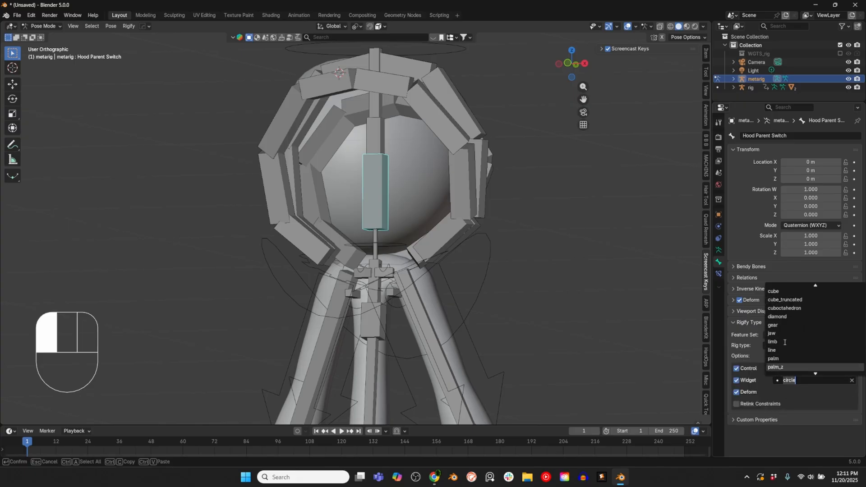
{"action": "left_click", "coordinate": [775, 359]}
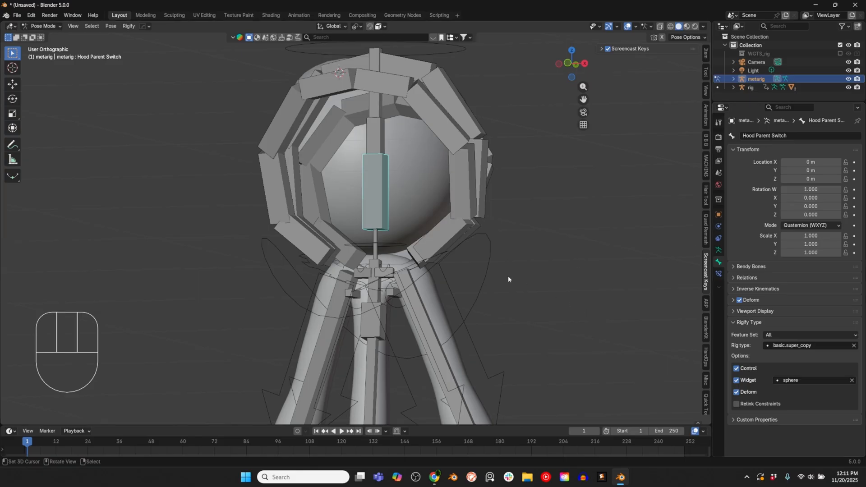
Step: In Edit Mode, parent the lowest bones of the hood chains on both sides to Hood Parent Switch with Keep Offset
{"action": "scroll", "coordinate": [507, 275], "scroll_direction": "down", "scroll_amount": 2}
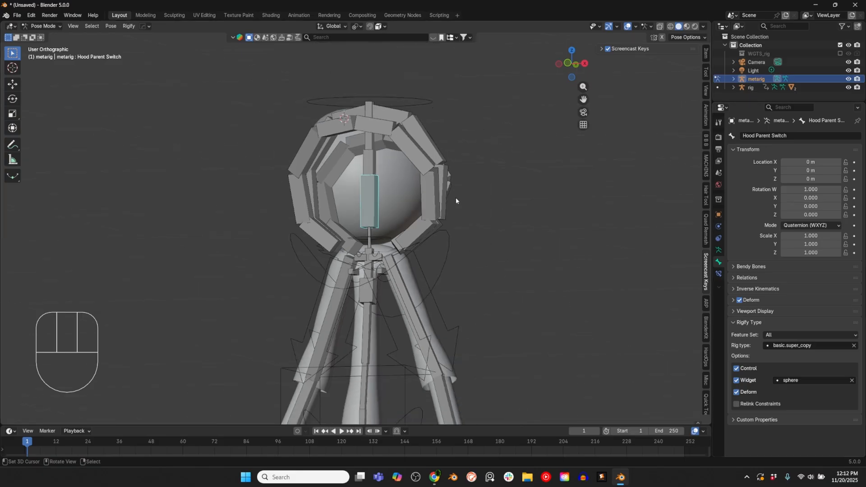
{"action": "scroll", "coordinate": [456, 201], "scroll_direction": "up", "scroll_amount": 3}
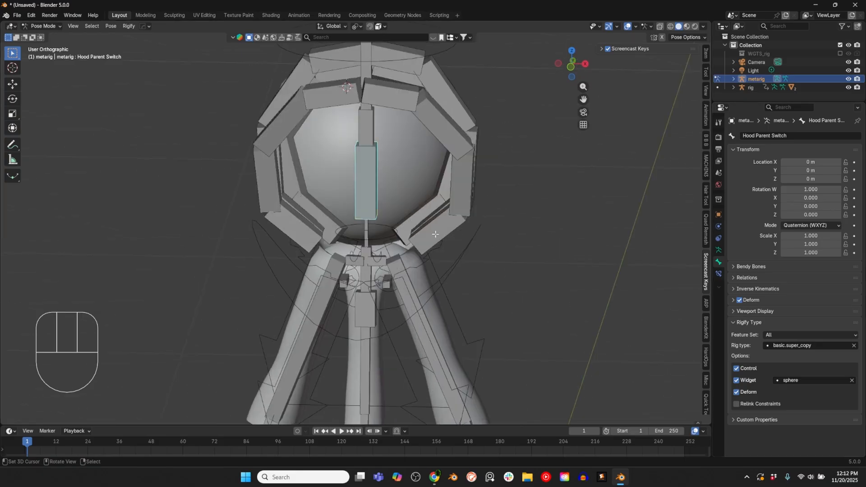
{"action": "key", "text": "Tab"}
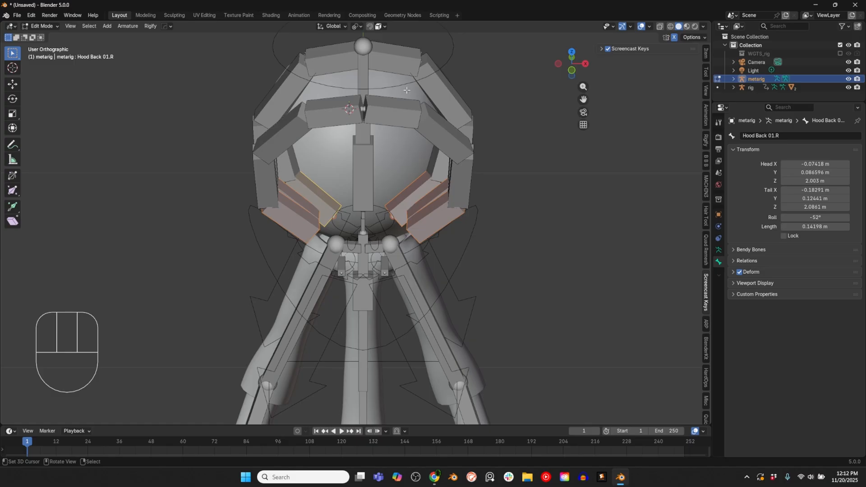
{"action": "middle_click_drag", "start_coordinate": [411, 186], "coordinate": [379, 177]}
{"action": "left_click", "coordinate": [378, 176], "text": "shift"}
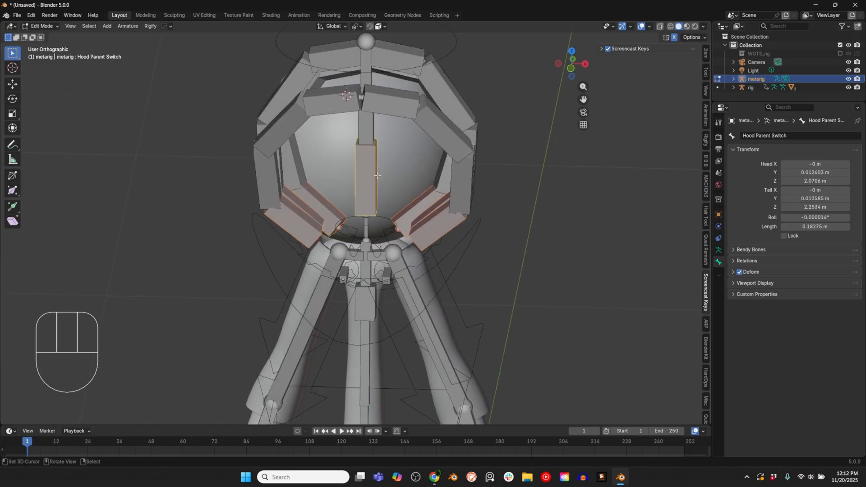
{"action": "key", "text": "ctrl+p"}
{"action": "left_click", "coordinate": [383, 175]}
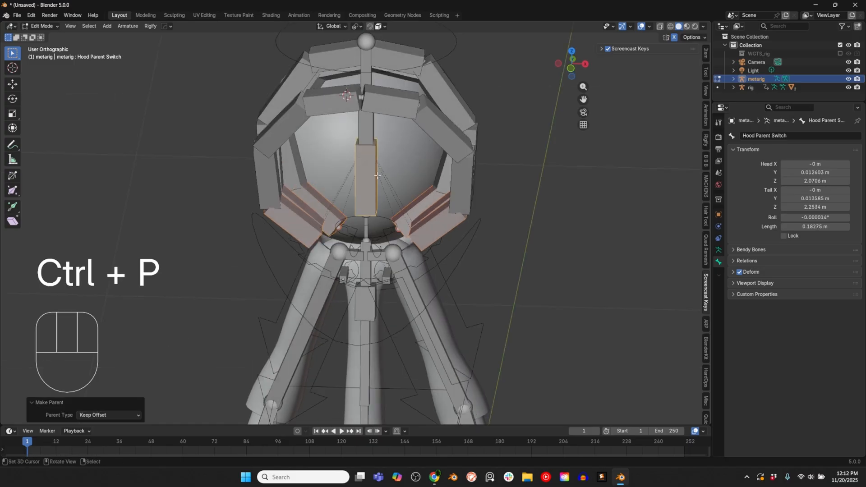
Step: Return the metarig to Pose Mode and select the Hood Parent Switch bone
{"action": "key", "text": "alt+a"}
{"action": "key", "text": "Tab"}
{"action": "key", "text": "ctrl+Tab"}
{"action": "middle_click_drag", "start_coordinate": [440, 240], "coordinate": [429, 242]}
{"action": "scroll", "coordinate": [429, 241], "scroll_direction": "down", "scroll_amount": 1}
{"action": "key", "text": "ctrl+Tab"}
{"action": "left_click", "coordinate": [384, 211]}
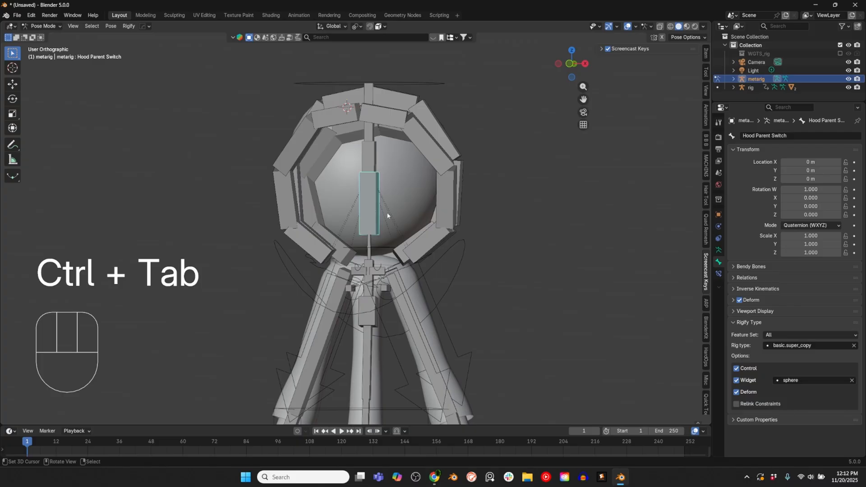
Step: In the metarig's Rigify bone collection settings, assign the Extra color set to the Hood collection
{"action": "left_click", "coordinate": [719, 250]}
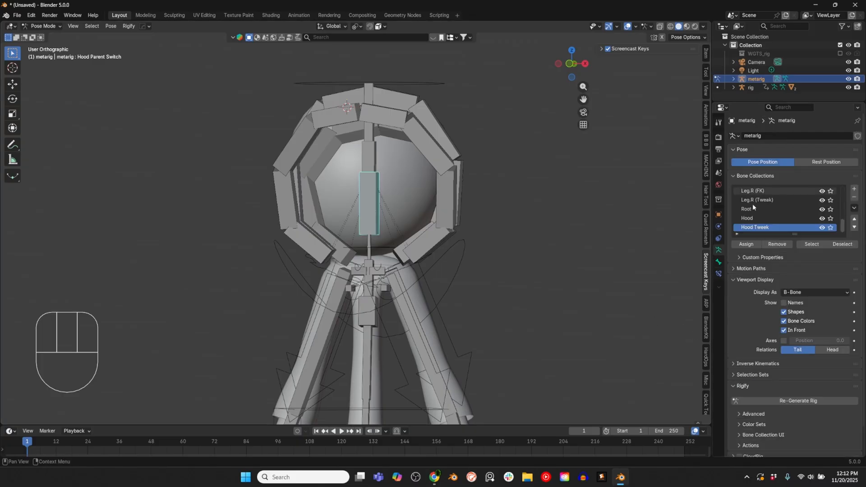
{"action": "scroll", "coordinate": [748, 336], "scroll_direction": "down", "scroll_amount": 2}
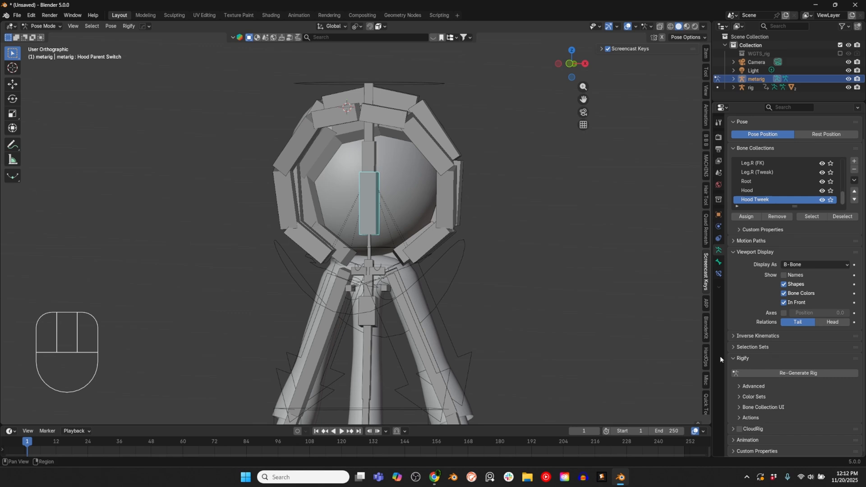
{"action": "left_click", "coordinate": [740, 408]}
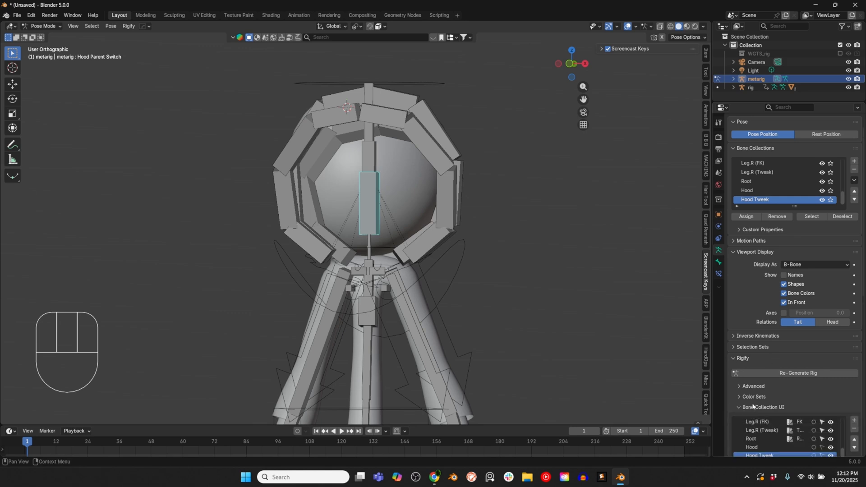
{"action": "scroll", "coordinate": [753, 380], "scroll_direction": "down", "scroll_amount": 10}
{"action": "scroll", "coordinate": [738, 428], "scroll_direction": "down", "scroll_amount": 9}
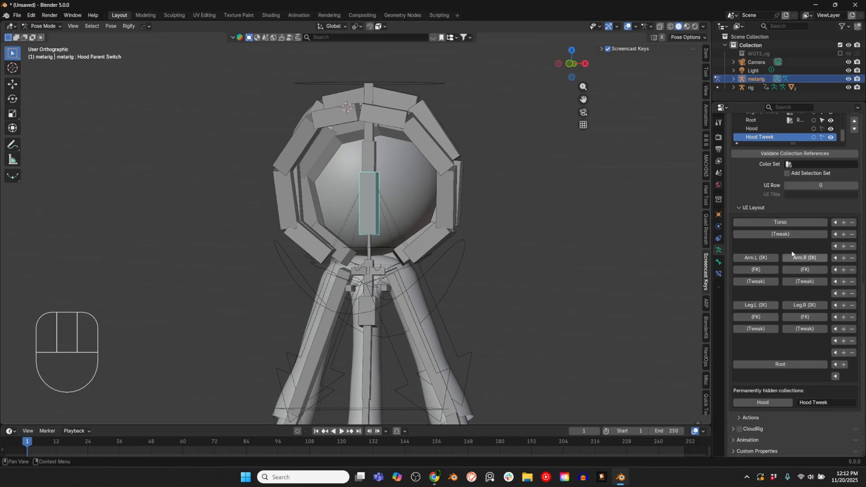
{"action": "scroll", "coordinate": [787, 248], "scroll_direction": "up", "scroll_amount": 2}
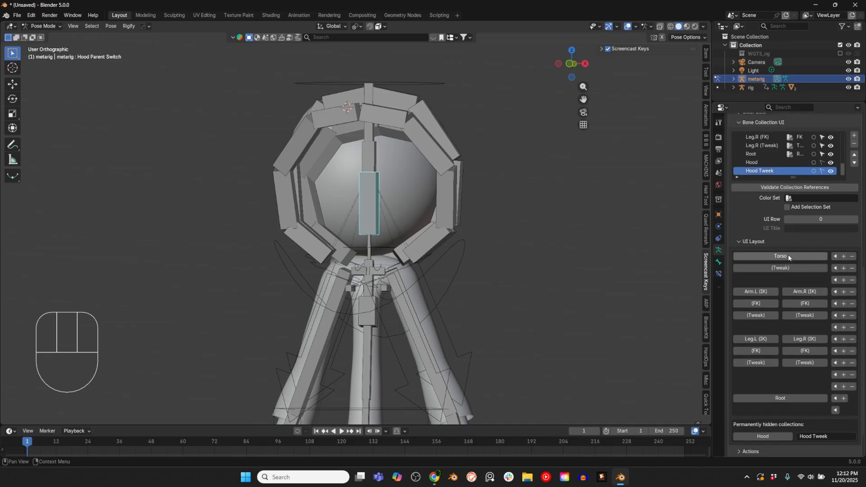
{"action": "left_click", "coordinate": [753, 161]}
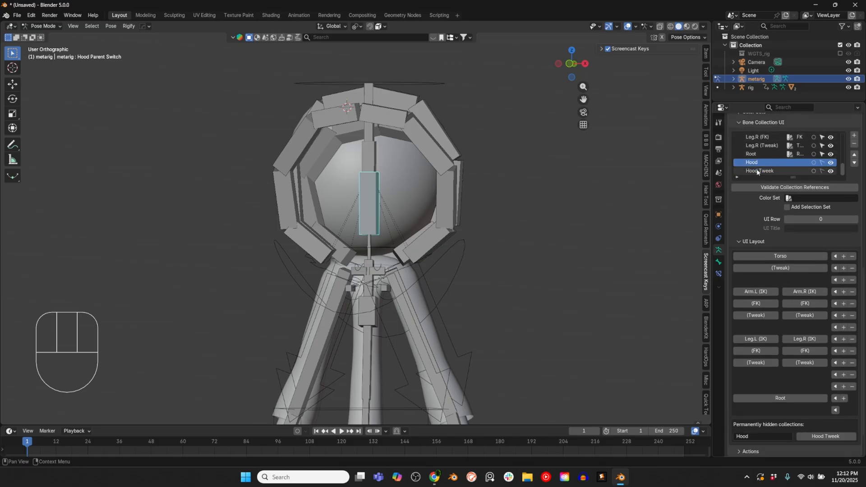
{"action": "left_click", "coordinate": [805, 199]}
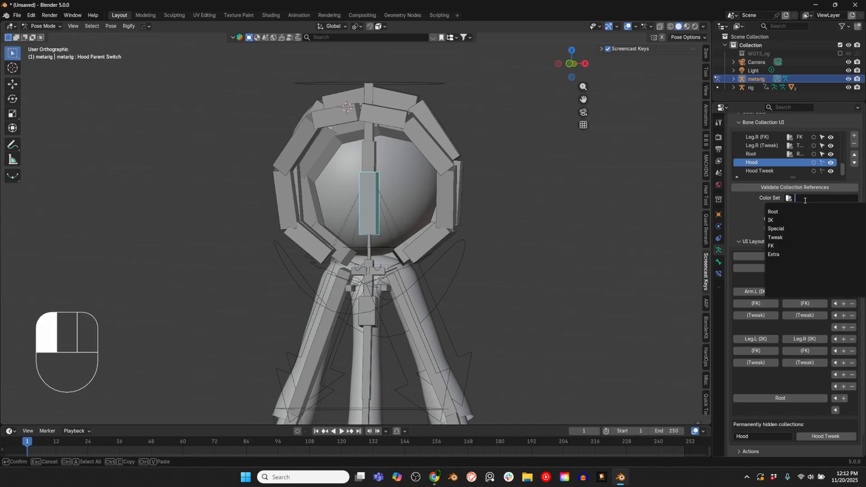
{"action": "left_click", "coordinate": [779, 253]}
Step: Assign the Tweak color set to the Hood Tweek bone collection
{"action": "left_click", "coordinate": [772, 173]}
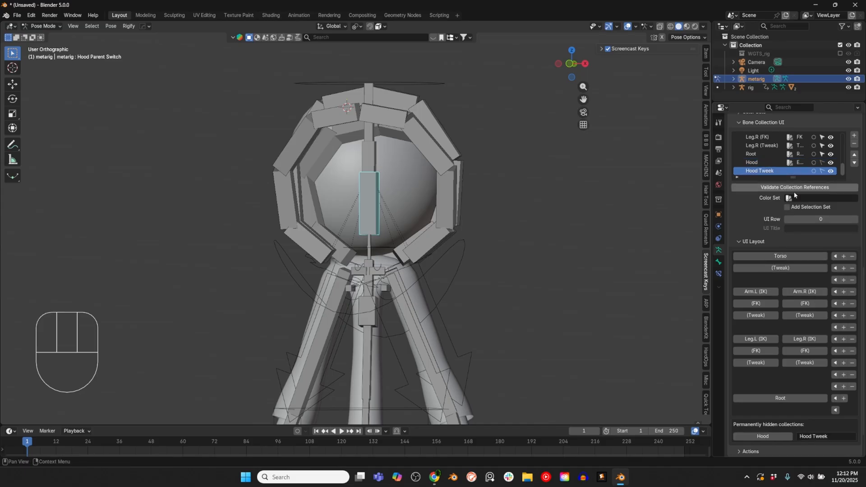
{"action": "left_click", "coordinate": [801, 198]}
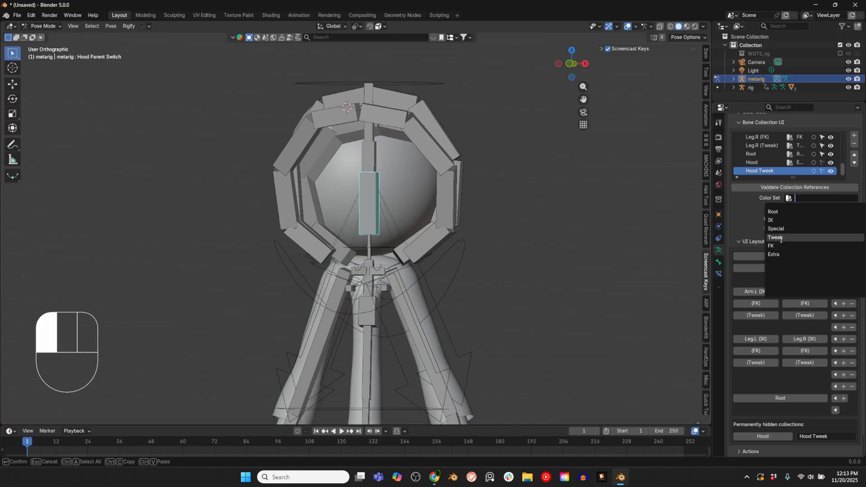
{"action": "left_click", "coordinate": [803, 238]}
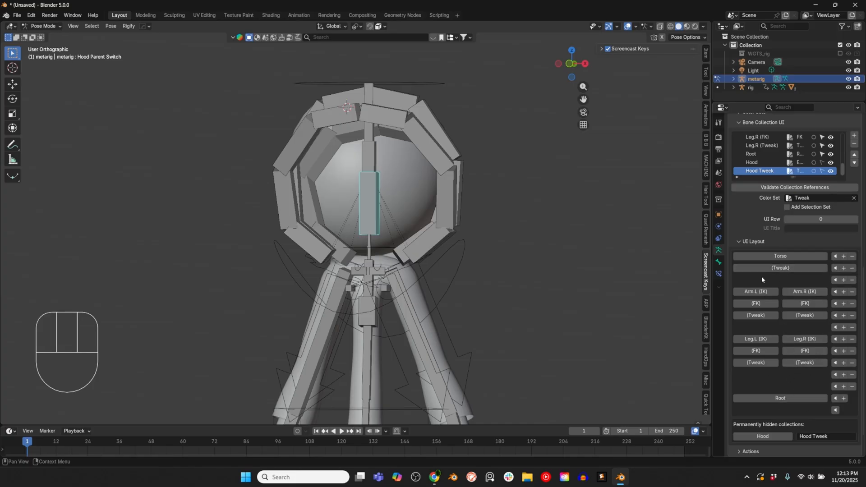
Step: Insert two empty rows above Torso in the Rigify UI layout and place the Hood collection in the first row
{"action": "left_click", "coordinate": [844, 257]}
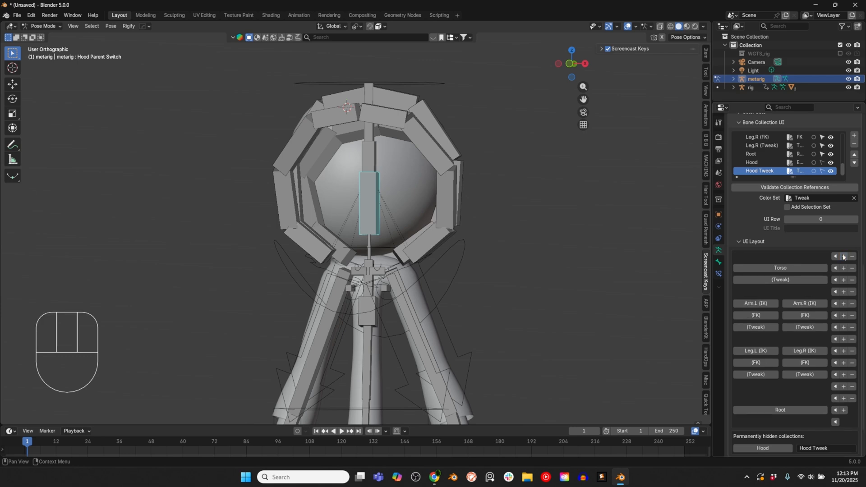
{"action": "left_click", "coordinate": [843, 257]}
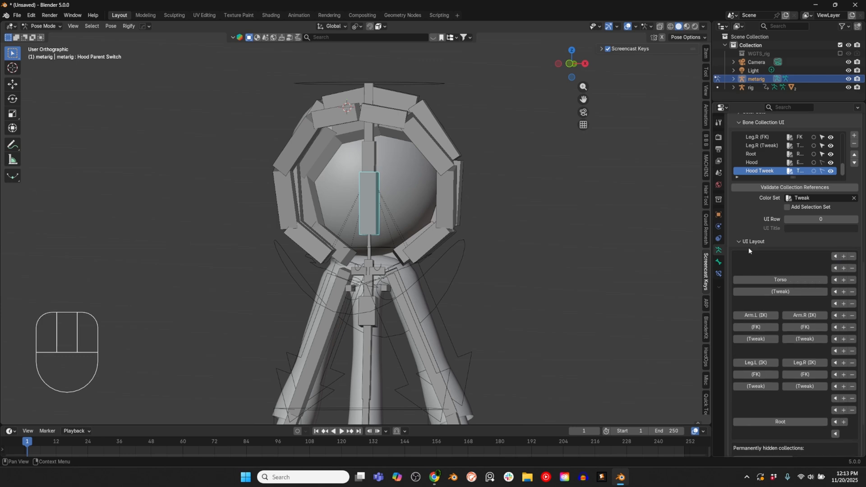
{"action": "scroll", "coordinate": [764, 414], "scroll_direction": "down", "scroll_amount": 3}
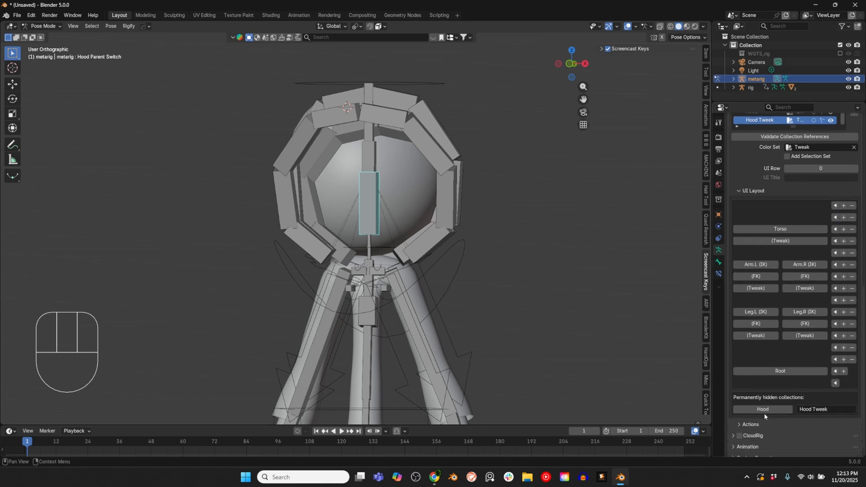
{"action": "left_click", "coordinate": [763, 410]}
{"action": "scroll", "coordinate": [812, 309], "scroll_direction": "up", "scroll_amount": 4}
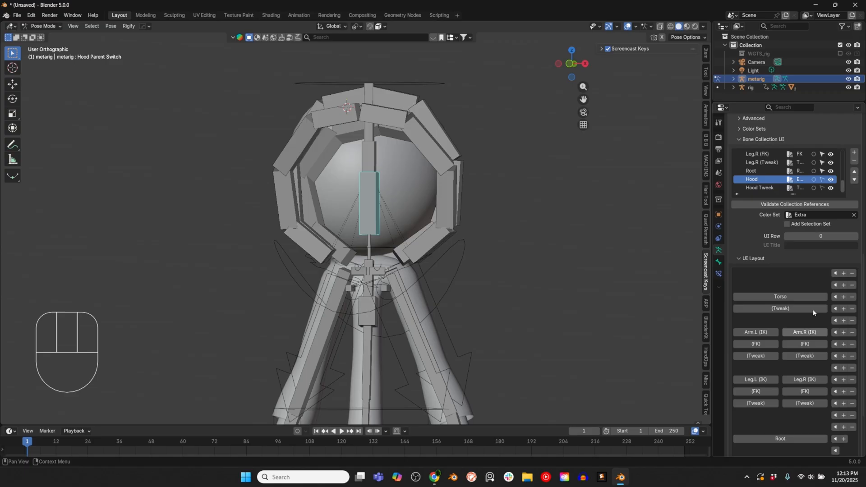
{"action": "left_click", "coordinate": [835, 274]}
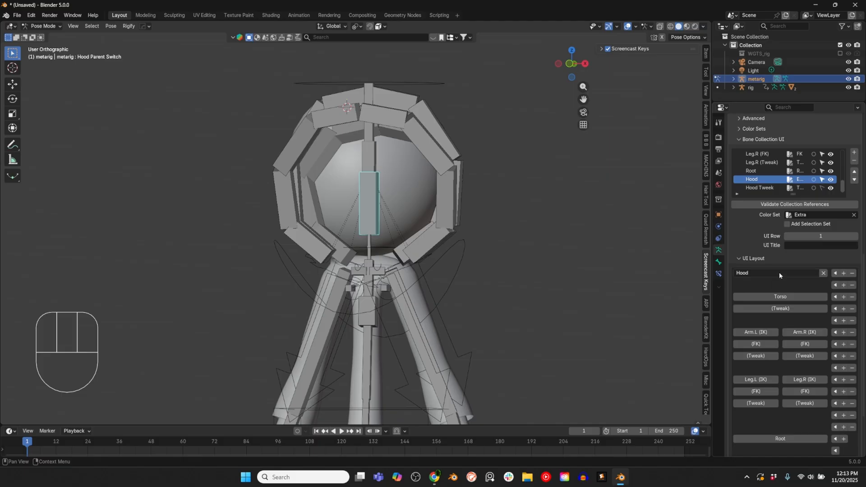
Step: Insert another empty row above Torso and place the Hood Tweek collection in the row directly below Hood
{"action": "left_click", "coordinate": [843, 297]}
{"action": "scroll", "coordinate": [798, 316], "scroll_direction": "down", "scroll_amount": 4}
{"action": "left_click", "coordinate": [794, 421]}
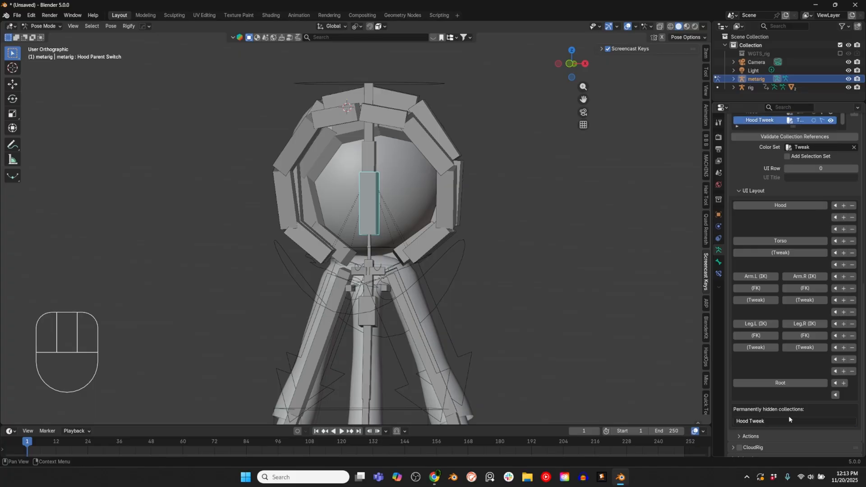
{"action": "scroll", "coordinate": [805, 264], "scroll_direction": "up", "scroll_amount": 3}
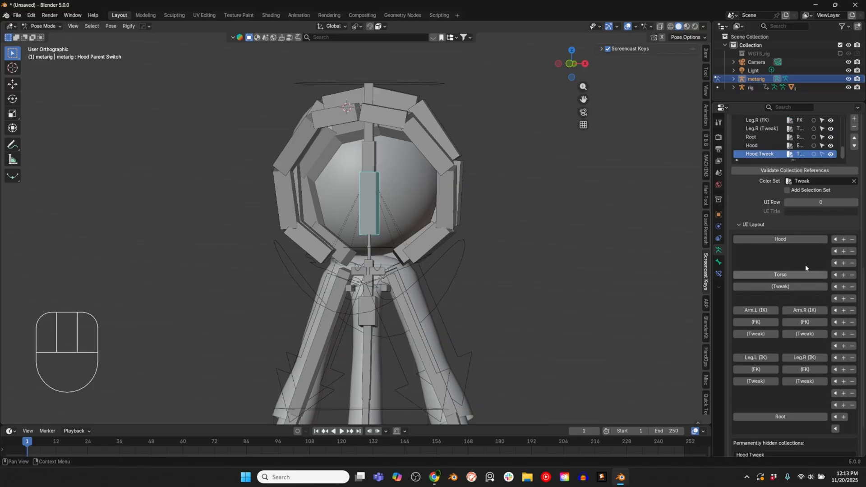
{"action": "left_click", "coordinate": [835, 251]}
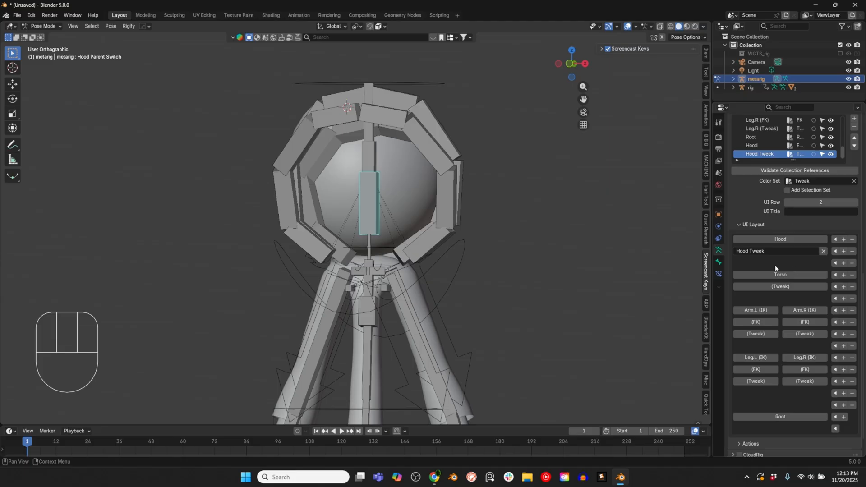
Step: Set the tweak collection of the super_chain bone Hood Front 01.L to Hood Tweek
{"action": "scroll", "coordinate": [792, 261], "scroll_direction": "up", "scroll_amount": 3}
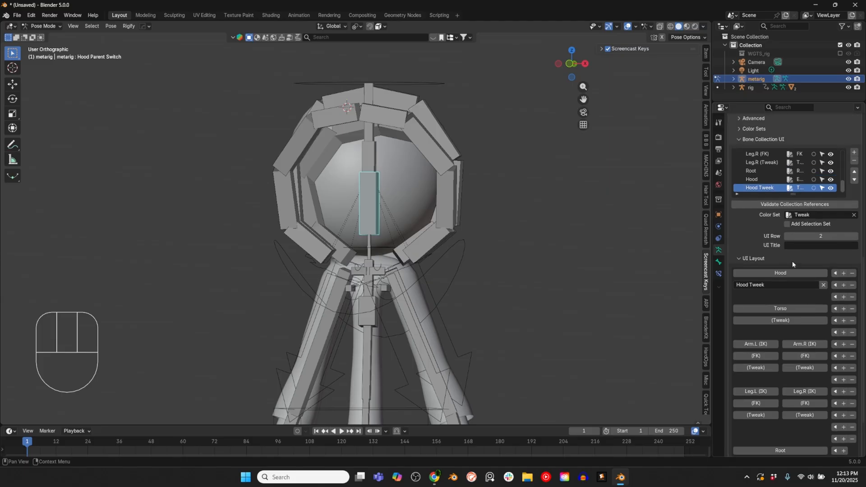
{"action": "left_click", "coordinate": [719, 262]}
{"action": "left_click", "coordinate": [402, 255]}
{"action": "scroll", "coordinate": [549, 250], "scroll_direction": "down", "scroll_amount": 1}
{"action": "scroll", "coordinate": [626, 290], "scroll_direction": "up", "scroll_amount": 2}
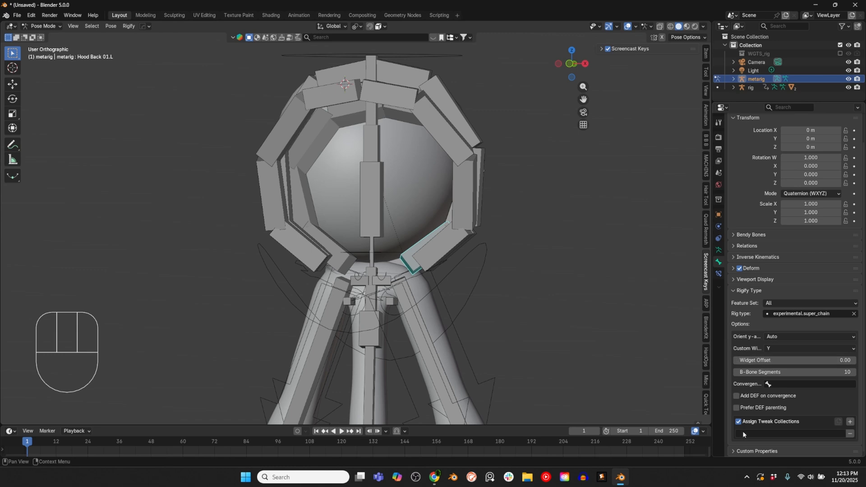
{"action": "right_click", "coordinate": [444, 250]}
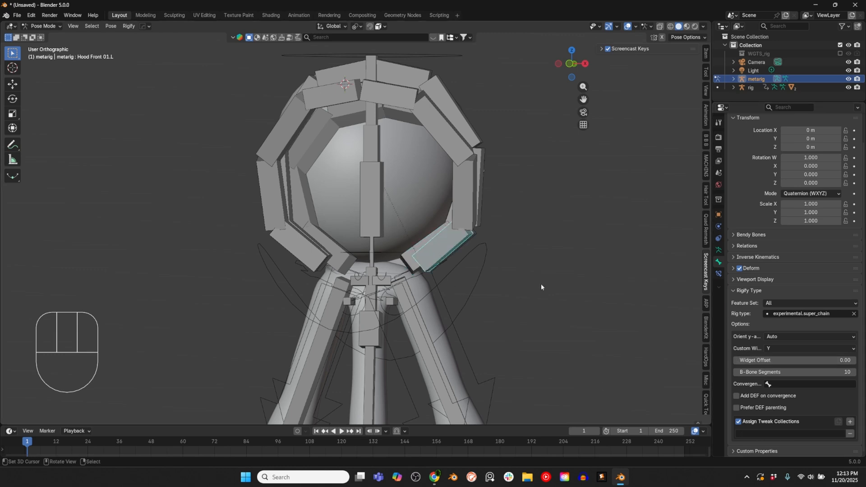
{"action": "middle_click_drag", "start_coordinate": [462, 243], "coordinate": [453, 205]}
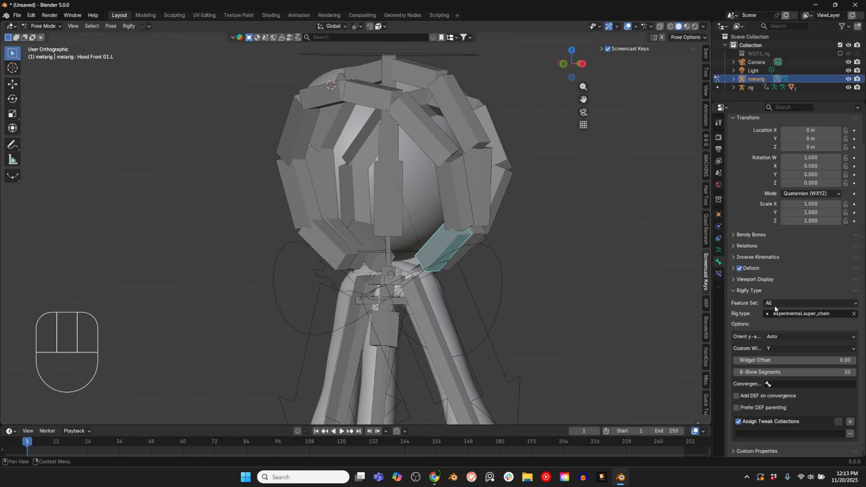
{"action": "left_click", "coordinate": [754, 433]}
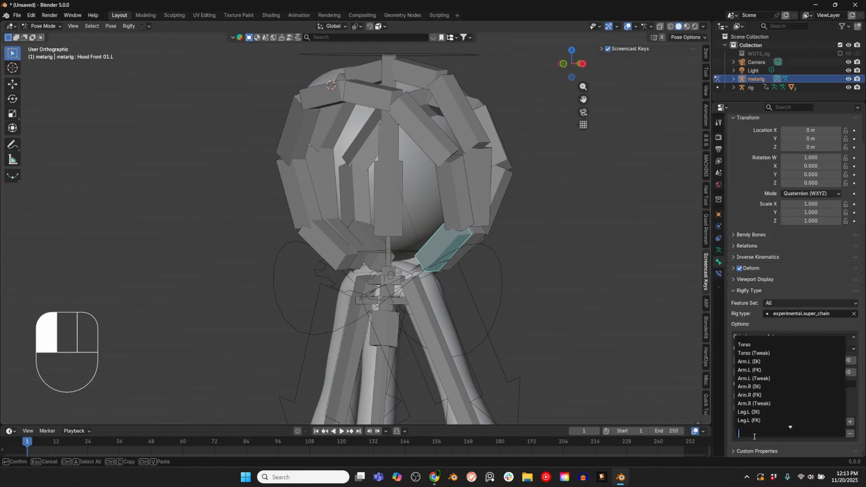
{"action": "scroll", "coordinate": [753, 420], "scroll_direction": "down", "scroll_amount": 4}
{"action": "left_click", "coordinate": [752, 420]}
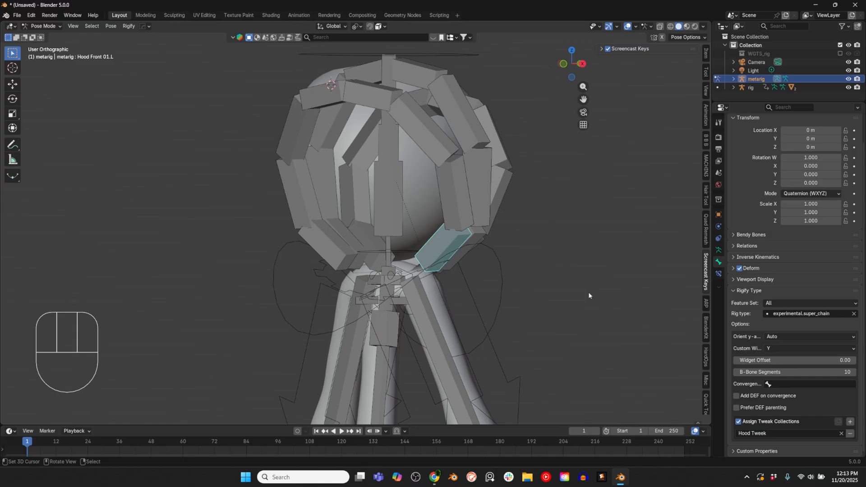
Step: Set the tweak collection of Hood Mid 01.L to Hood Tweek
{"action": "right_click", "coordinate": [478, 242]}
{"action": "left_click", "coordinate": [745, 432]}
{"action": "scroll", "coordinate": [749, 420], "scroll_direction": "down", "scroll_amount": 2}
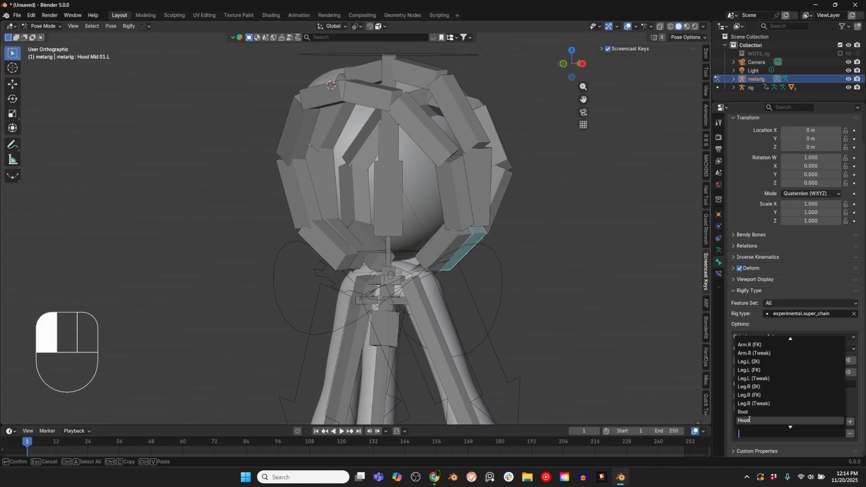
{"action": "scroll", "coordinate": [750, 420], "scroll_direction": "down", "scroll_amount": 1}
{"action": "left_click", "coordinate": [750, 419]}
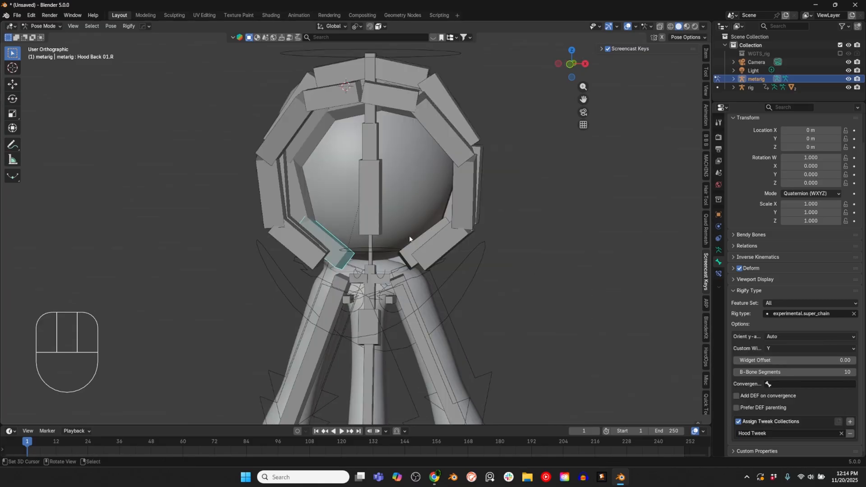
Step: Turn off both the bone Deform setting and the Rigify Deform option on Hood Parent Switch, and check the other hood parent bones
{"action": "right_click", "coordinate": [449, 238]}
{"action": "right_click", "coordinate": [466, 198]}
{"action": "right_click", "coordinate": [366, 195]}
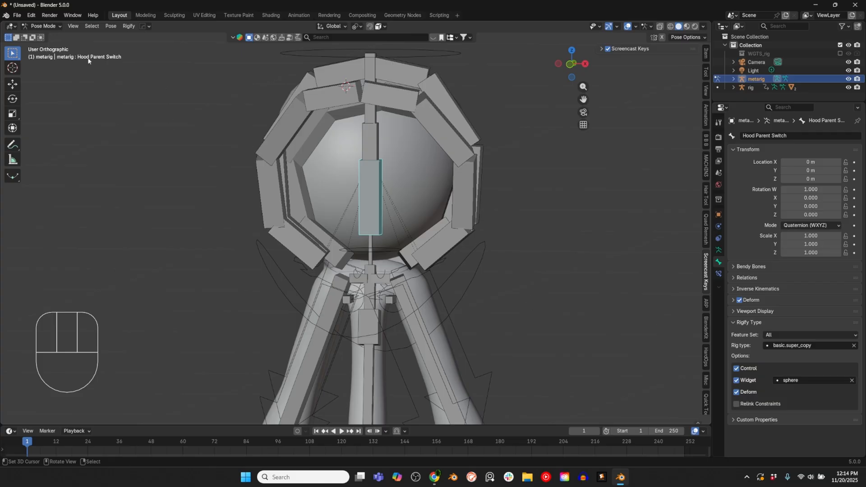
{"action": "left_click", "coordinate": [737, 392]}
{"action": "left_click", "coordinate": [739, 300]}
{"action": "right_click", "coordinate": [394, 171]}
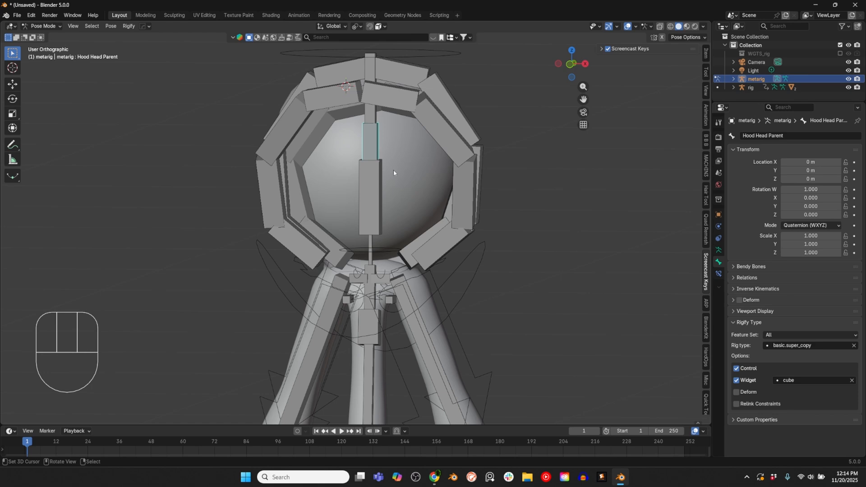
{"action": "right_click", "coordinate": [378, 337]}
Step: Return to Object Mode, regenerate the Rigify rig from the metarig, and hide the metarig
{"action": "key", "text": "ctrl+Tab"}
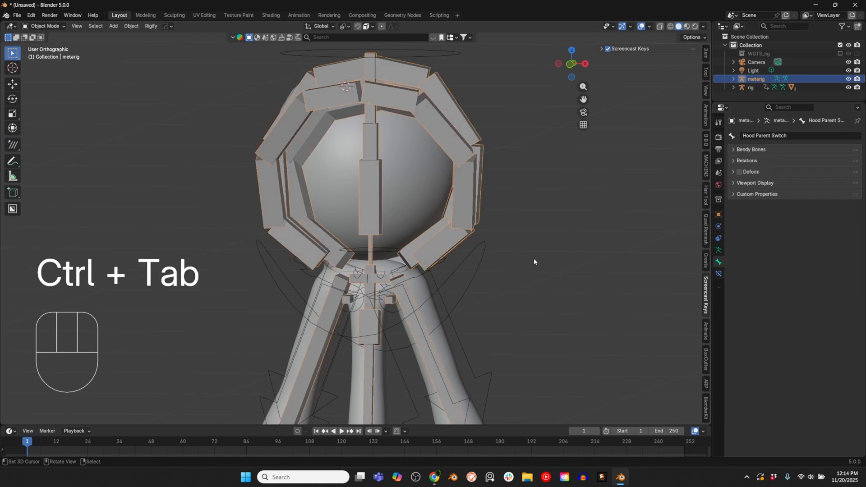
{"action": "left_click", "coordinate": [718, 250]}
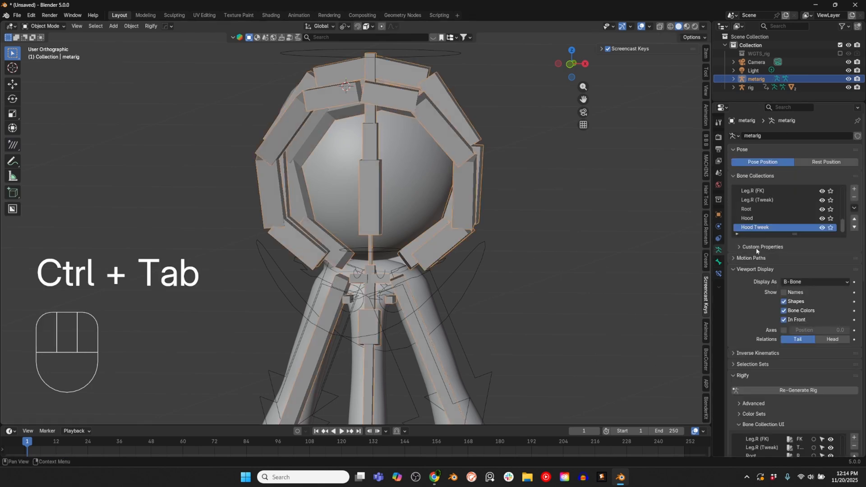
{"action": "left_click", "coordinate": [767, 388]}
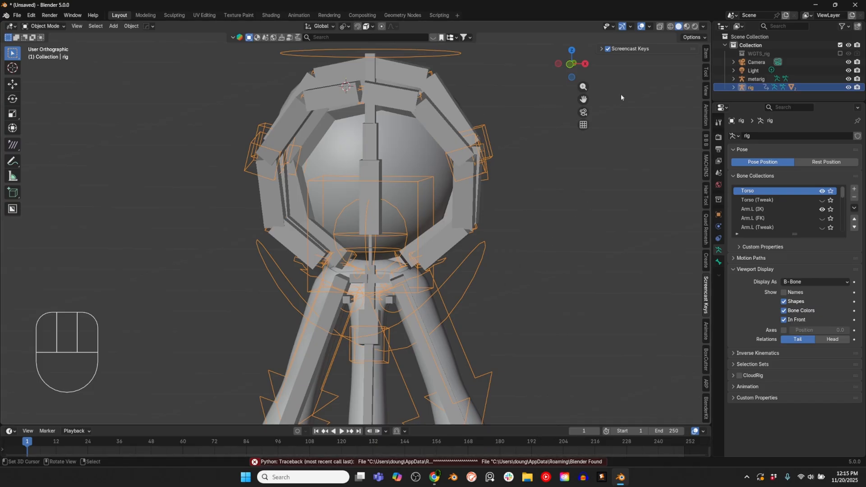
{"action": "left_click", "coordinate": [848, 79]}
Step: Parent the hooded shirt mesh to the rig using Armature Deform with automatic weights
{"action": "scroll", "coordinate": [460, 212], "scroll_direction": "down", "scroll_amount": 2}
{"action": "mouse_move", "coordinate": [449, 239]}
{"action": "middle_mouse_down"}
{"action": "mouse_move", "coordinate": [304, 234]}
{"action": "mouse_move", "coordinate": [432, 239]}
{"action": "middle_mouse_up"}
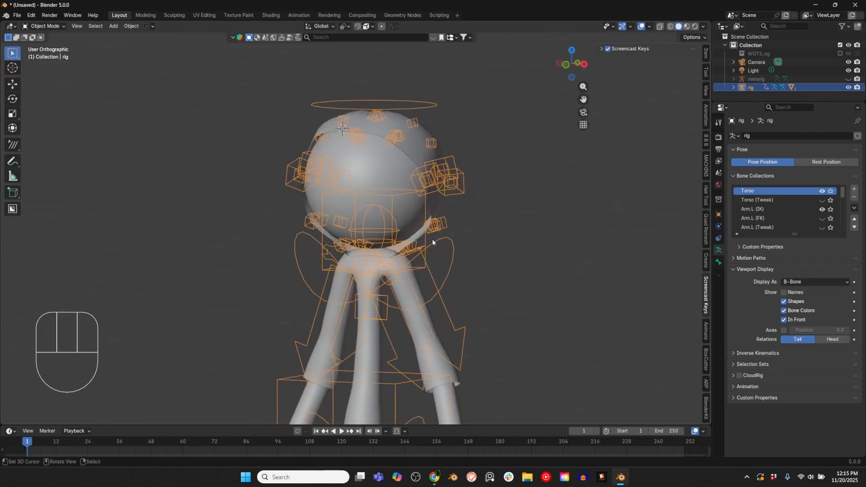
{"action": "key", "text": "KP_1"}
{"action": "key", "text": "ctrl+Tab"}
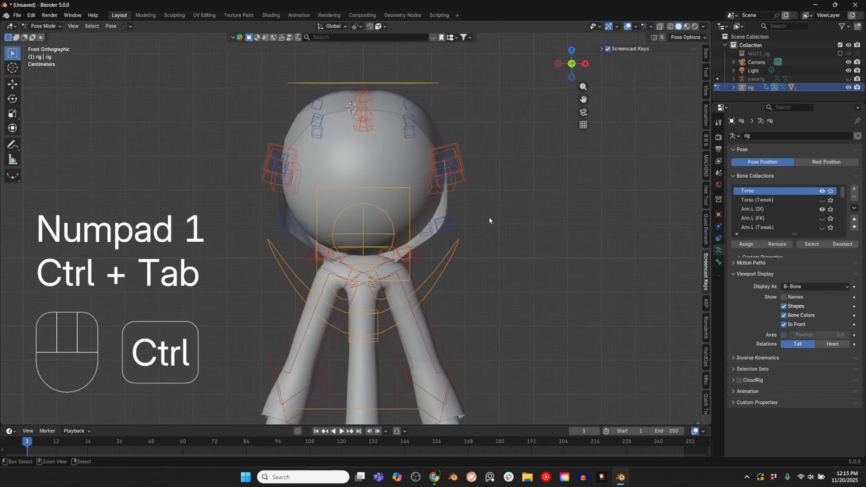
{"action": "key", "text": "ctrl+Tab"}
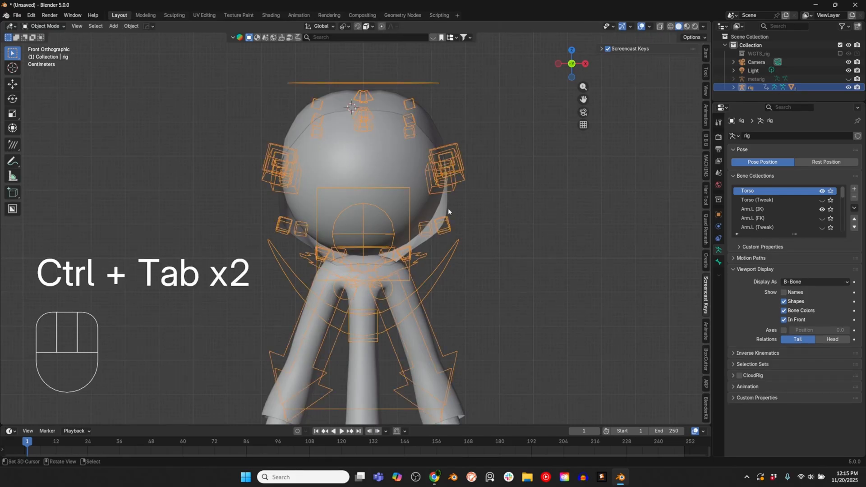
{"action": "left_click", "coordinate": [447, 208]}
{"action": "key", "text": "shift"}
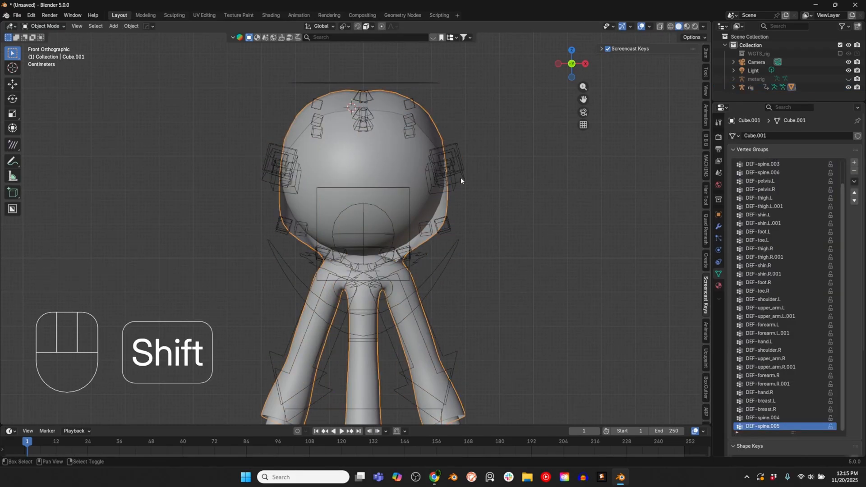
{"action": "left_click", "coordinate": [461, 178], "text": "shift"}
{"action": "key", "text": "ctrl+p"}
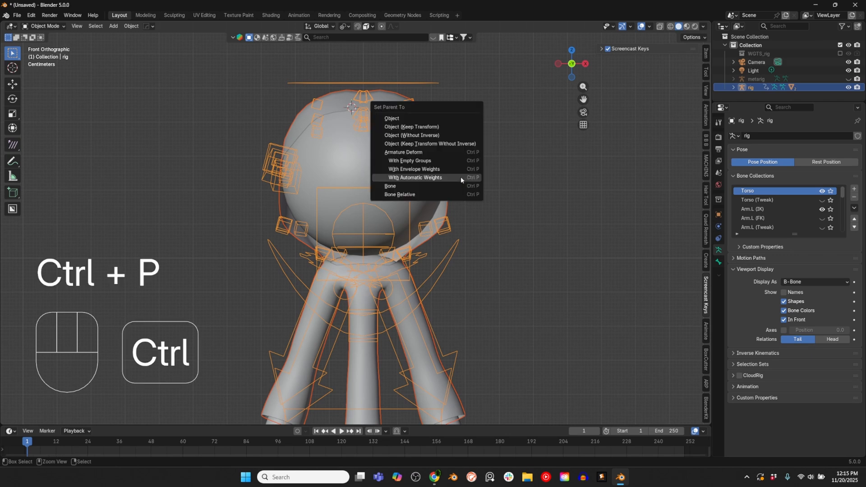
{"action": "left_click", "coordinate": [461, 178]}
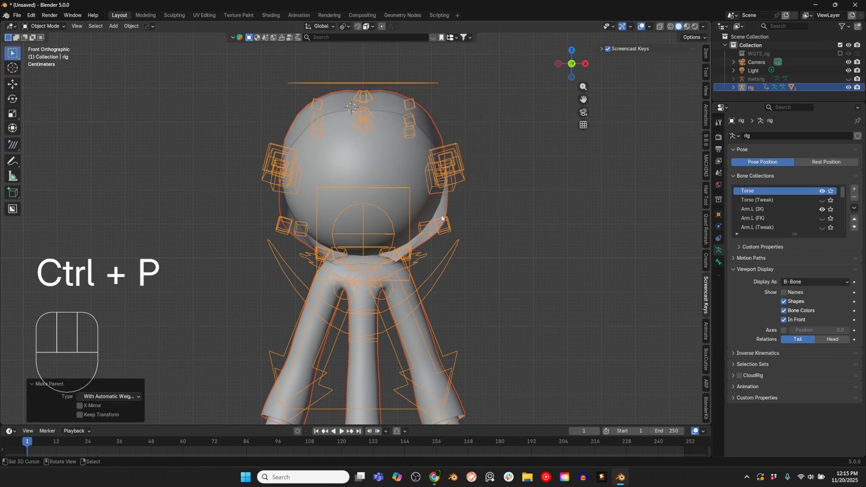
Step: In Pose Mode, test-move Hood Front 04.R_ctrl, Hood Mid 04.R_ctrl and Hood Front 03.L_pivot, cancelling each move
{"action": "middle_click_drag", "start_coordinate": [377, 126], "coordinate": [376, 141]}
{"action": "key", "text": "g"}
{"action": "right_click", "coordinate": [379, 140]}
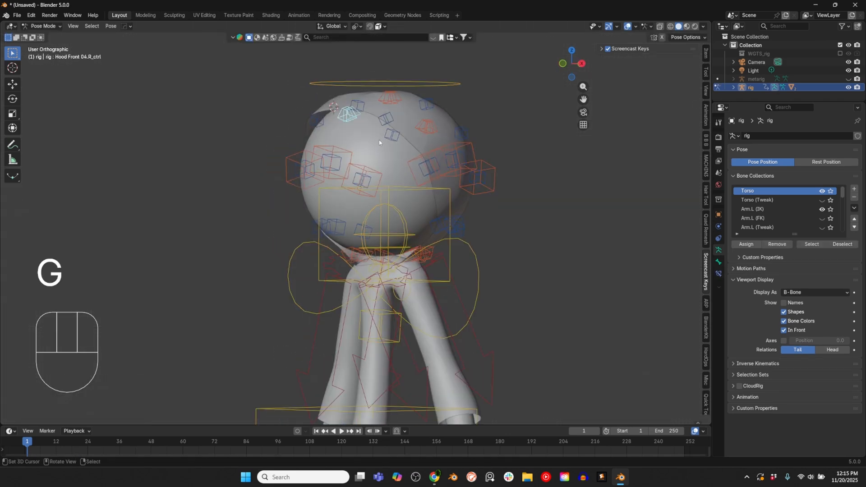
{"action": "middle_click_drag", "start_coordinate": [379, 140], "coordinate": [353, 138]}
{"action": "right_click", "coordinate": [395, 96]}
{"action": "right_click", "coordinate": [395, 96], "text": "shift"}
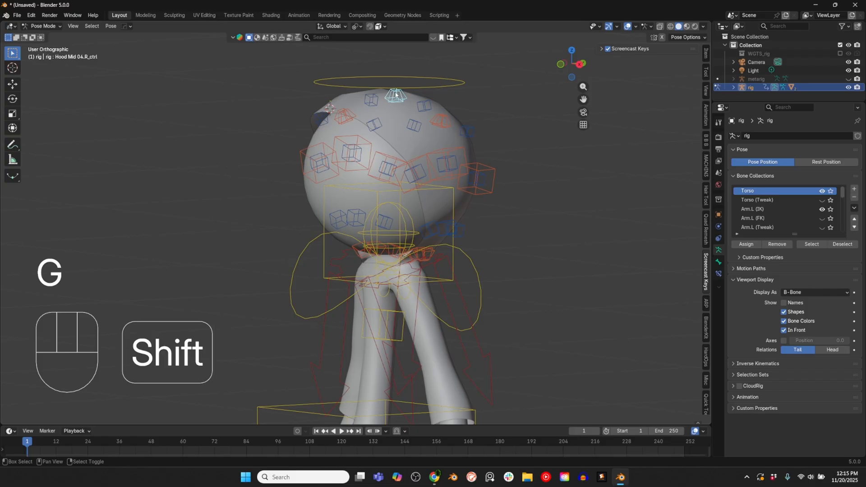
{"action": "key", "text": "g"}
{"action": "right_click", "coordinate": [408, 132]}
{"action": "middle_click_drag", "start_coordinate": [408, 131], "coordinate": [428, 163]}
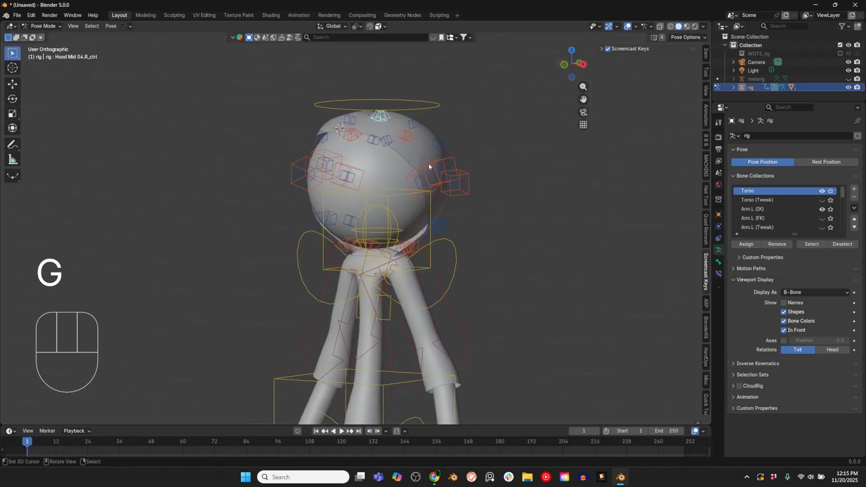
{"action": "right_click", "coordinate": [430, 185]}
{"action": "key", "text": "g"}
{"action": "right_click", "coordinate": [457, 176]}
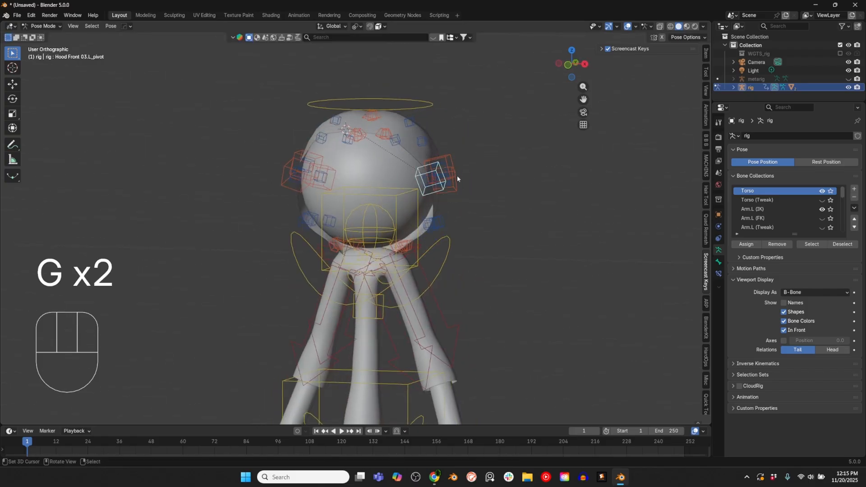
Step: Move Hood Mid 03.L_pivot about 0.10 m outward along X and try to paste its pose flipped to the opposite side
{"action": "right_click", "coordinate": [442, 163]}
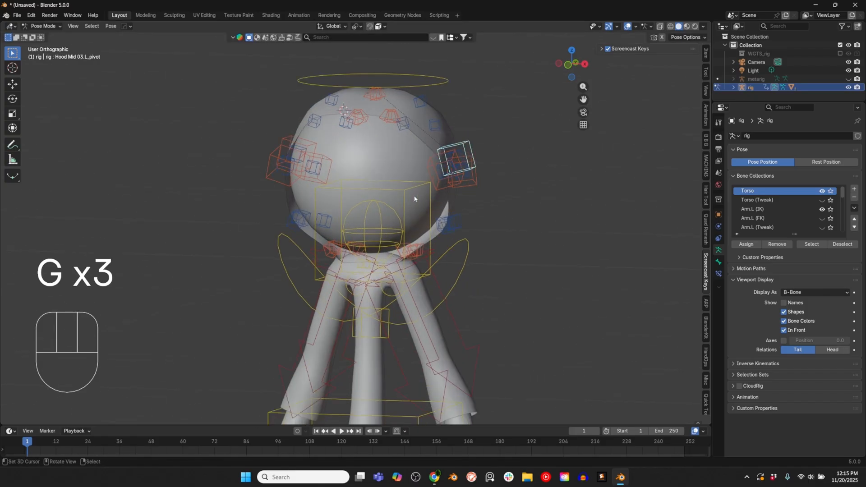
{"action": "scroll", "coordinate": [414, 199], "scroll_direction": "up", "scroll_amount": 2}
{"action": "middle_click_drag", "start_coordinate": [429, 169], "coordinate": [423, 223], "text": "shift"}
{"action": "middle_click_drag", "start_coordinate": [469, 188], "coordinate": [495, 159]}
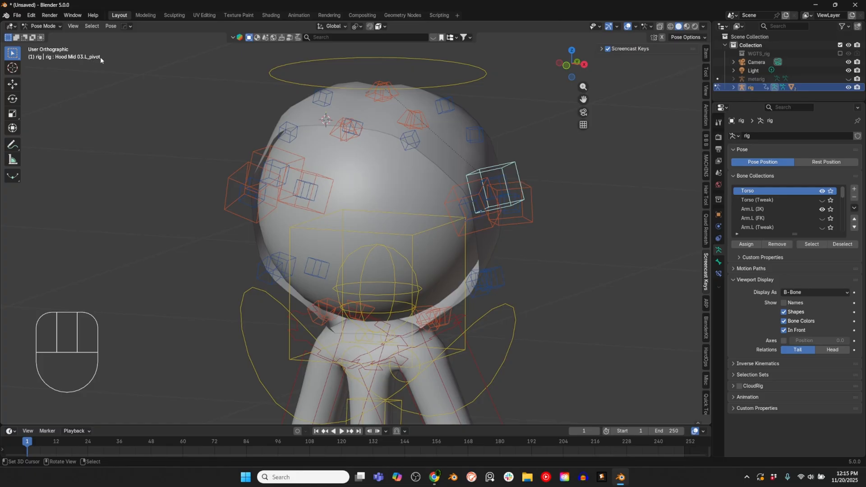
{"action": "middle_click_drag", "start_coordinate": [478, 208], "coordinate": [496, 233]}
{"action": "key", "text": "g"}
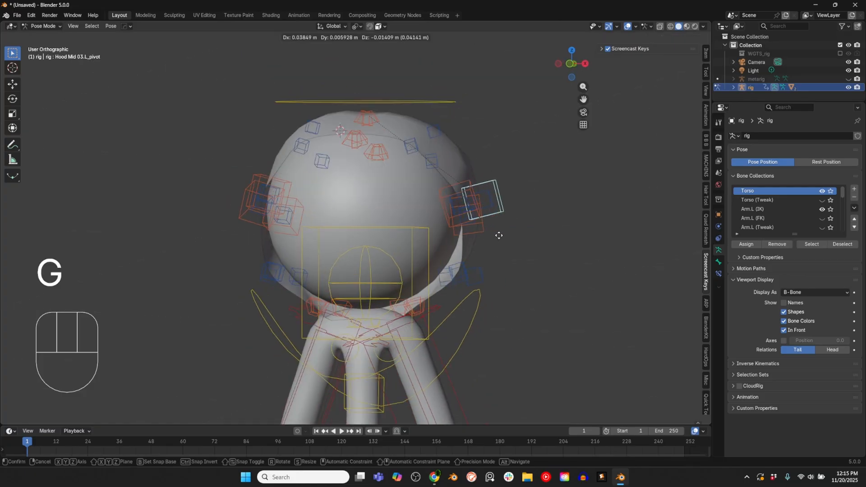
{"action": "left_click", "coordinate": [502, 233]}
{"action": "key", "text": "ctrl+c"}
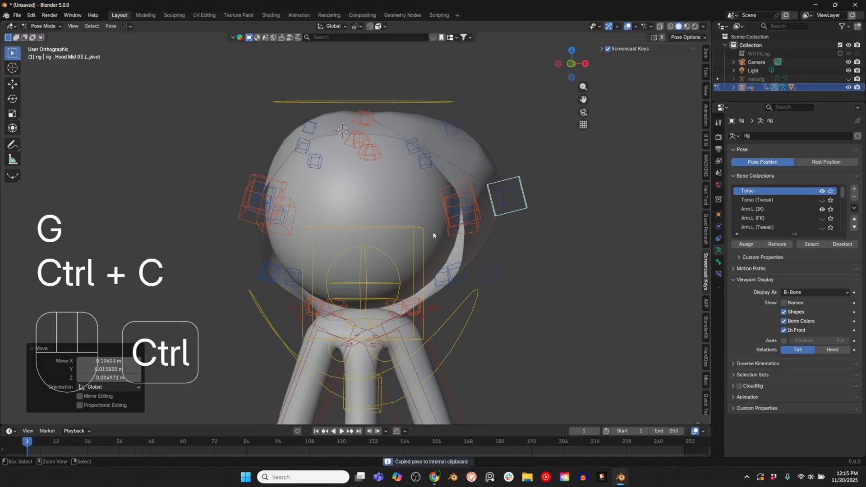
{"action": "key", "text": "ctrl+shift+v"}
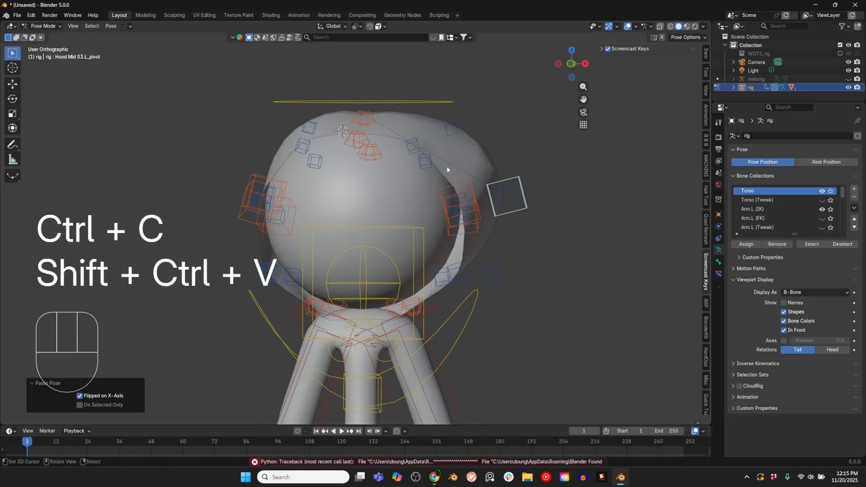
Step: Inspect both sides of the hood and undo the flipped pose paste and the Hood Mid 03.L_pivot move
{"action": "middle_click_drag", "start_coordinate": [447, 169], "coordinate": [318, 189]}
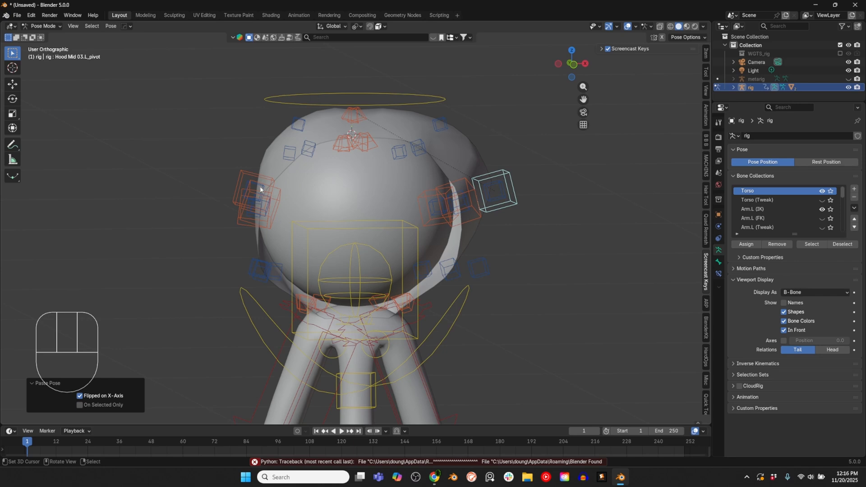
{"action": "middle_click_drag", "start_coordinate": [270, 188], "coordinate": [447, 212]}
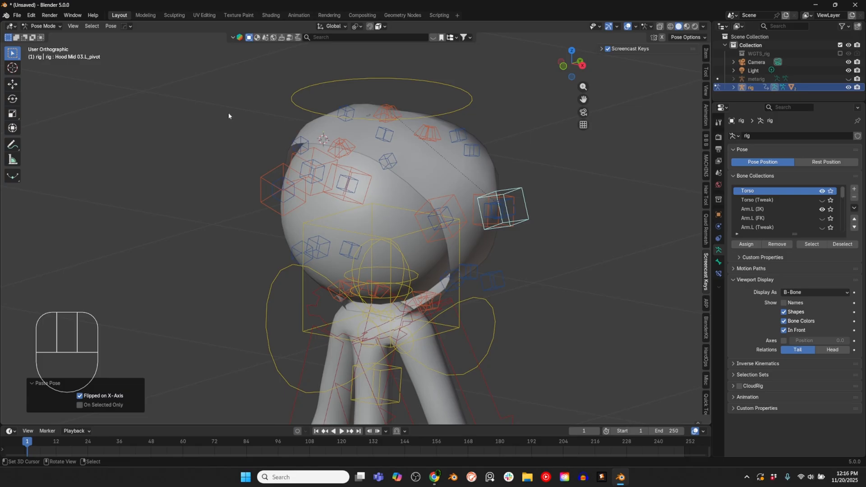
{"action": "key", "text": "ctrl+z"}
{"action": "key", "text": "ctrl+z"}
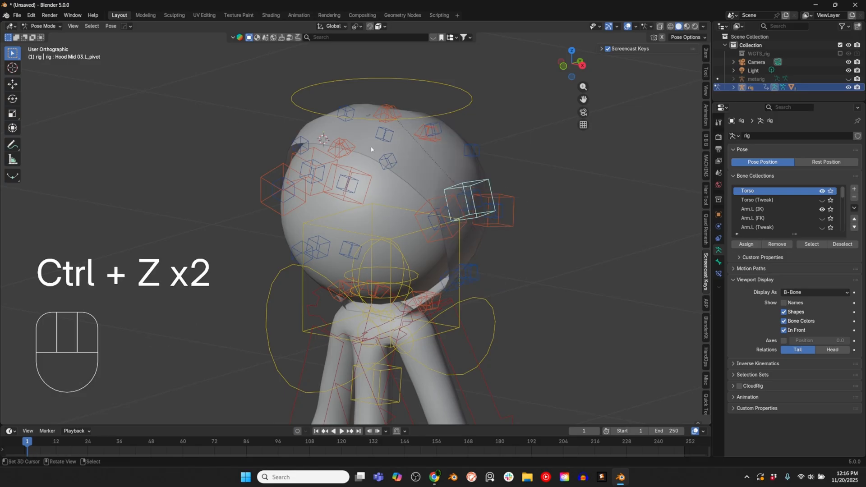
Step: Return the rig to Object Mode, unhide the metarig and select it
{"action": "scroll", "coordinate": [445, 244], "scroll_direction": "down", "scroll_amount": 2}
{"action": "middle_click_drag", "start_coordinate": [528, 203], "coordinate": [467, 167]}
{"action": "middle_click_drag", "start_coordinate": [394, 190], "coordinate": [386, 194]}
{"action": "key", "text": "KP_3"}
{"action": "scroll", "coordinate": [387, 194], "scroll_direction": "down", "scroll_amount": 3}
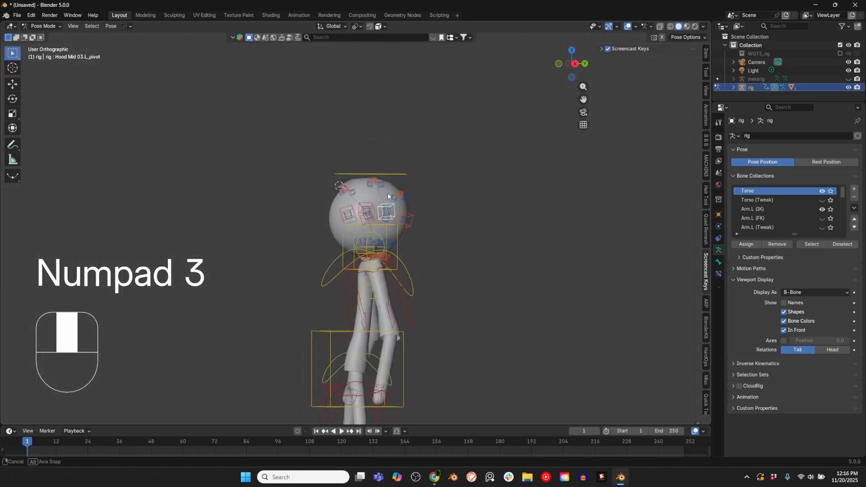
{"action": "key", "text": "KP_1"}
{"action": "scroll", "coordinate": [361, 203], "scroll_direction": "up", "scroll_amount": 2}
{"action": "scroll", "coordinate": [377, 196], "scroll_direction": "up", "scroll_amount": 2}
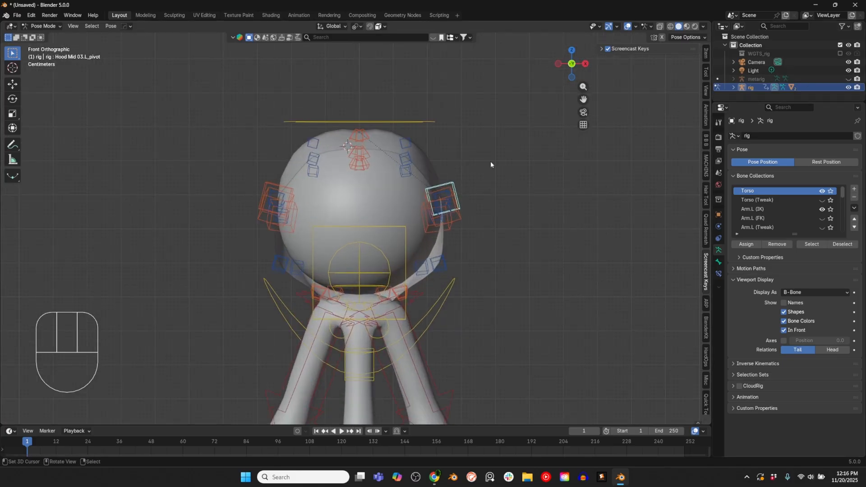
{"action": "key", "text": "ctrl+Tab"}
{"action": "left_click", "coordinate": [848, 79]}
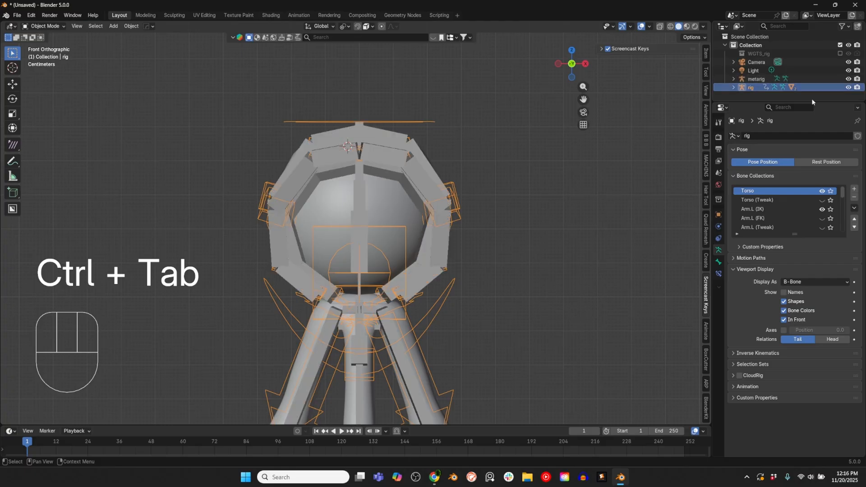
{"action": "key", "text": "Tab"}
{"action": "key", "text": "Tab"}
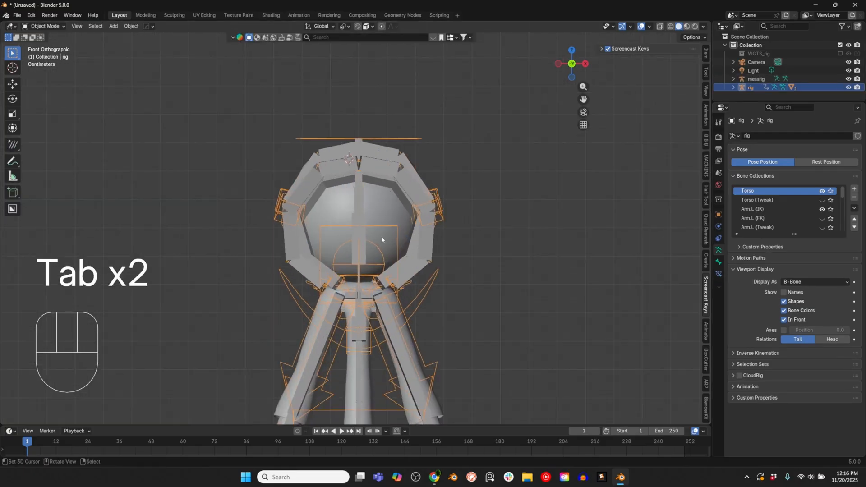
{"action": "left_click", "coordinate": [374, 234]}
Step: In the metarig's Edit Mode, duplicate the Hood Parent Switch bone and place the copy about 0.74 m along X beside the head
{"action": "middle_click_drag", "start_coordinate": [504, 183], "coordinate": [438, 221], "text": "shift"}
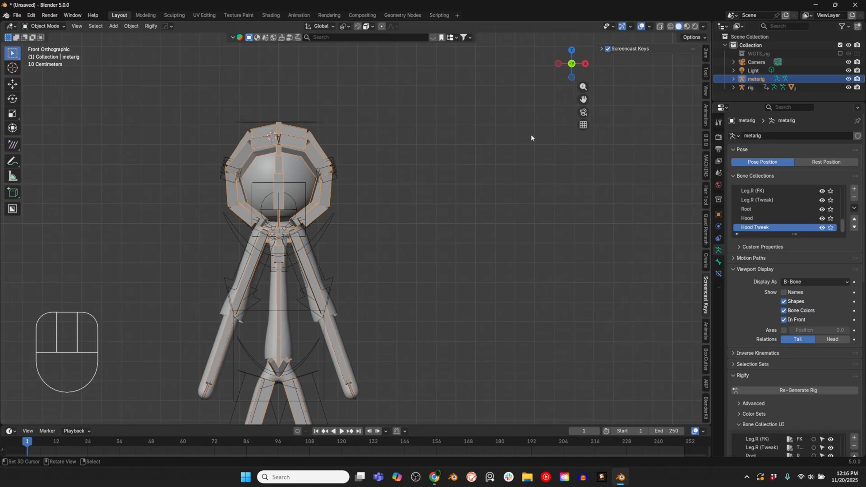
{"action": "middle_click_drag", "start_coordinate": [532, 138], "coordinate": [502, 185], "text": "shift"}
{"action": "scroll", "coordinate": [344, 153], "scroll_direction": "up", "scroll_amount": 3}
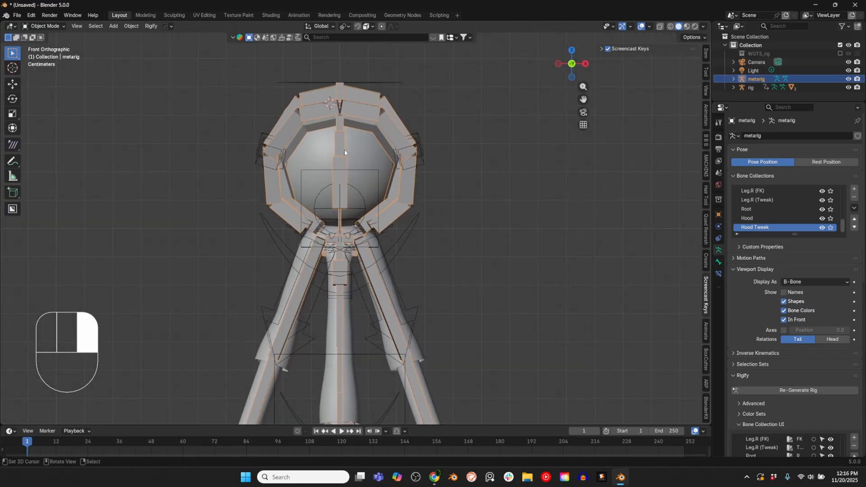
{"action": "key", "text": "Tab"}
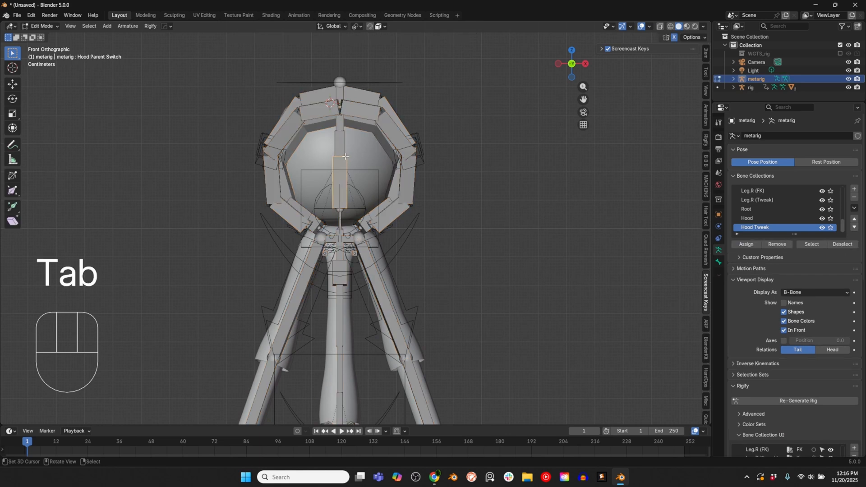
{"action": "key", "text": "shift+d"}
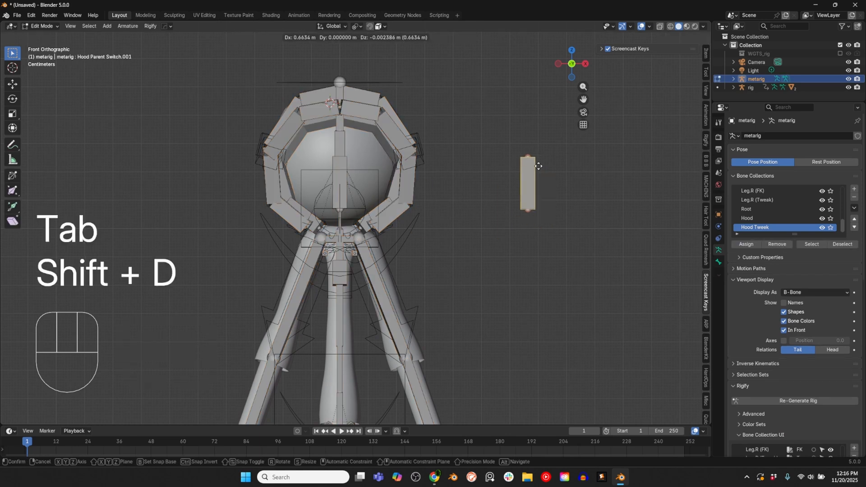
{"action": "left_click", "coordinate": [555, 171]}
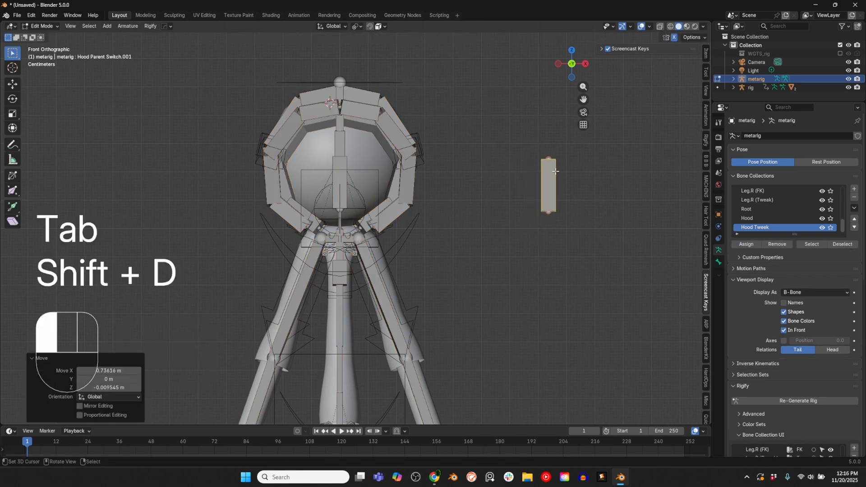
Step: Rename the duplicated bone Hood Position CTRL
{"action": "left_click", "coordinate": [719, 262]}
{"action": "left_click", "coordinate": [757, 136]}
{"action": "type", "text": "Hood Posit"}
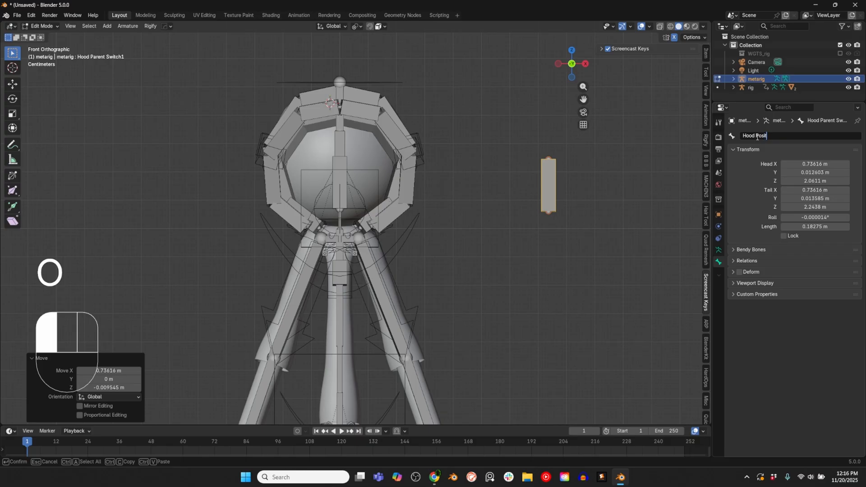
{"action": "type", "text": "ion CTRL"}
{"action": "key", "text": "Return"}
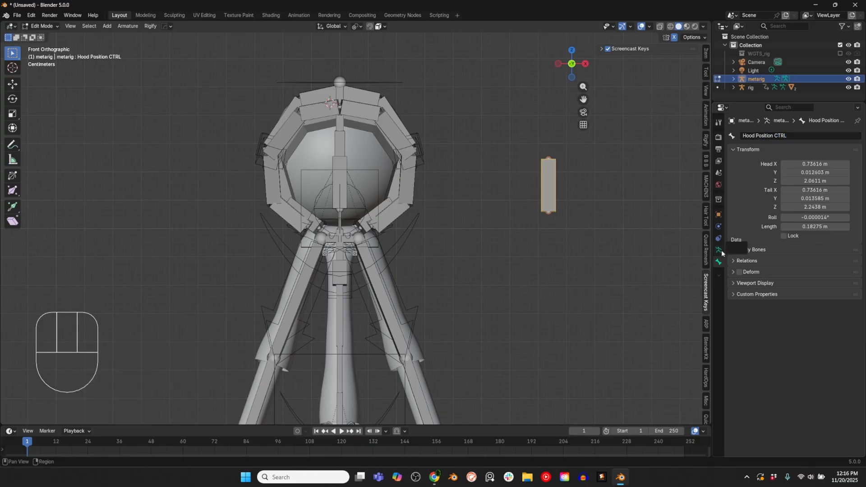
Step: Check the basic.super_copy widget options of Hood Position CTRL in Pose Mode, and return to Edit Mode
{"action": "left_click", "coordinate": [720, 251]}
{"action": "key", "text": "ctrl+Tab"}
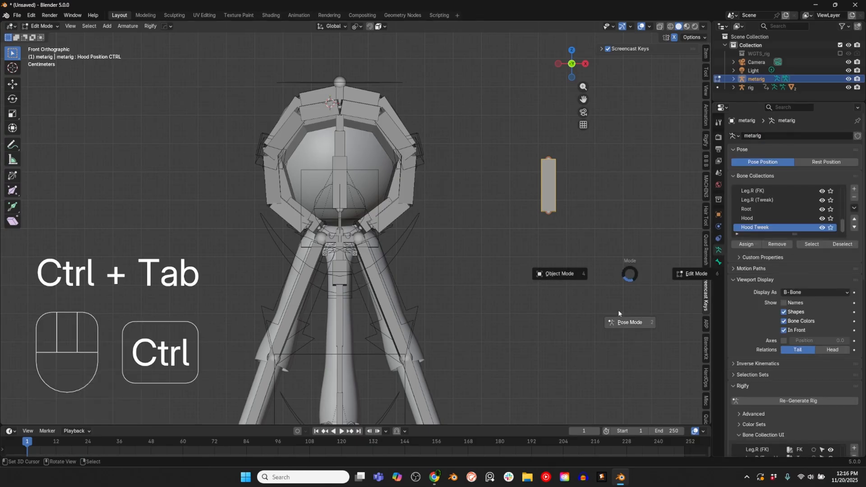
{"action": "left_click", "coordinate": [718, 263]}
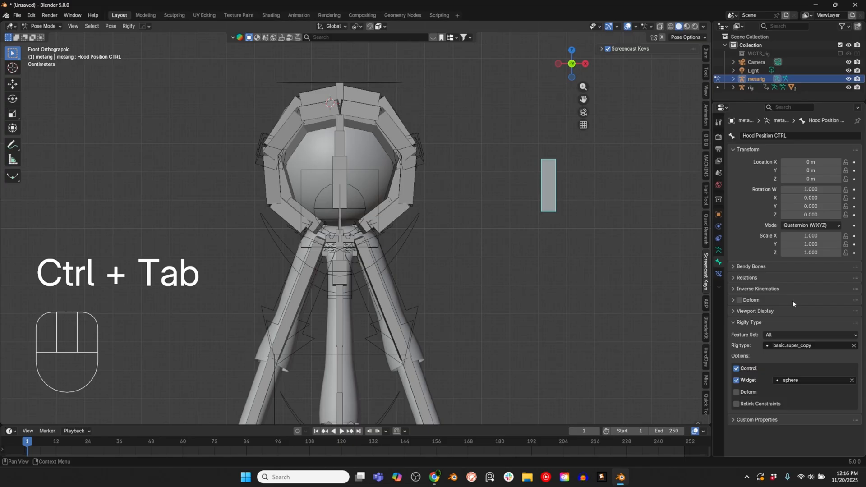
{"action": "left_click", "coordinate": [787, 381]}
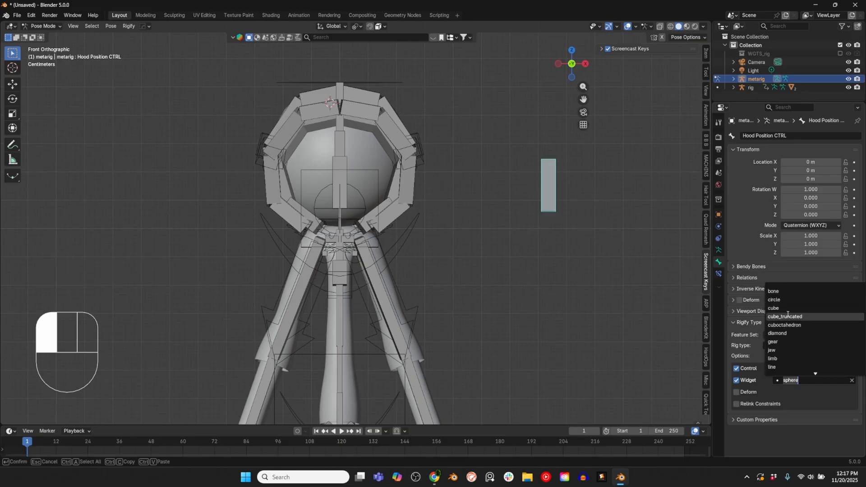
{"action": "key", "text": "Tab"}
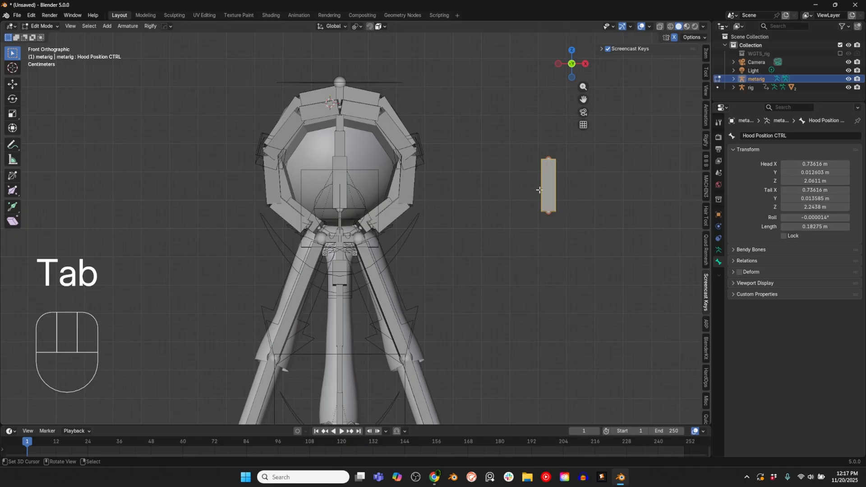
{"action": "key", "text": "ctrl+z"}
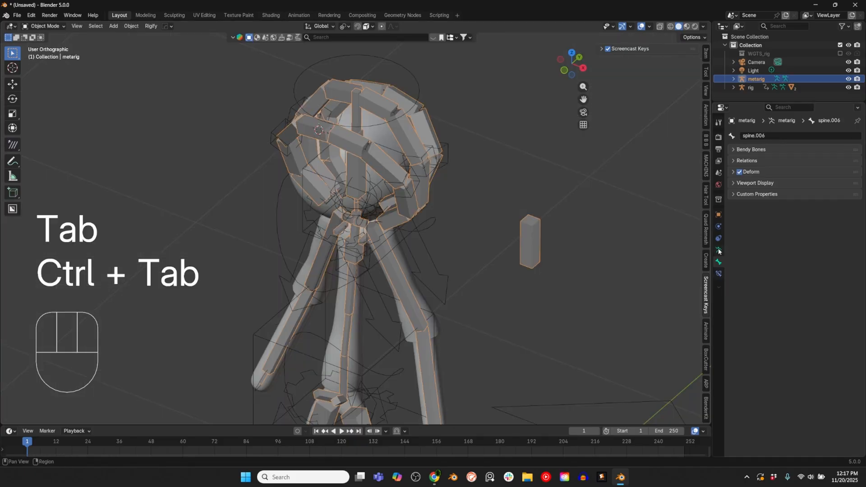
Step: In Pose Mode of the metarig, move the Hood Position CTRL bone to the Hood bone collection
{"action": "left_click", "coordinate": [719, 251]}
{"action": "middle_click_drag", "start_coordinate": [548, 248], "coordinate": [554, 216]}
{"action": "key", "text": "ctrl+Tab"}
{"action": "right_click", "coordinate": [553, 214]}
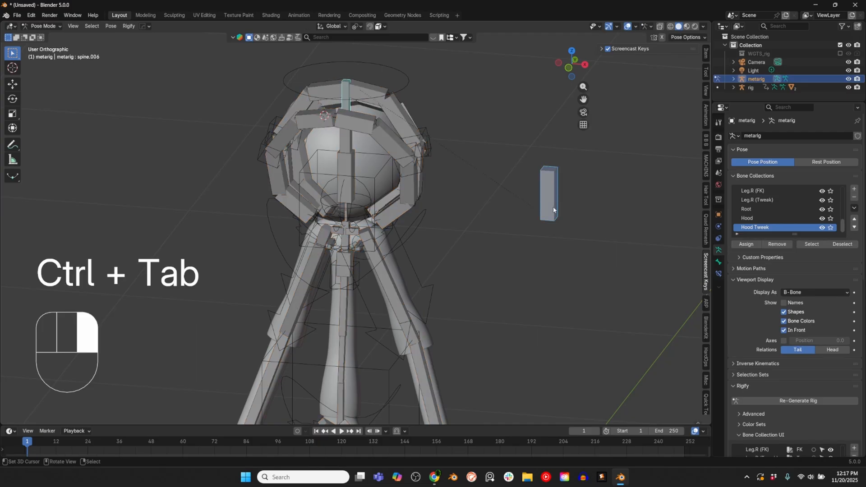
{"action": "key", "text": "m"}
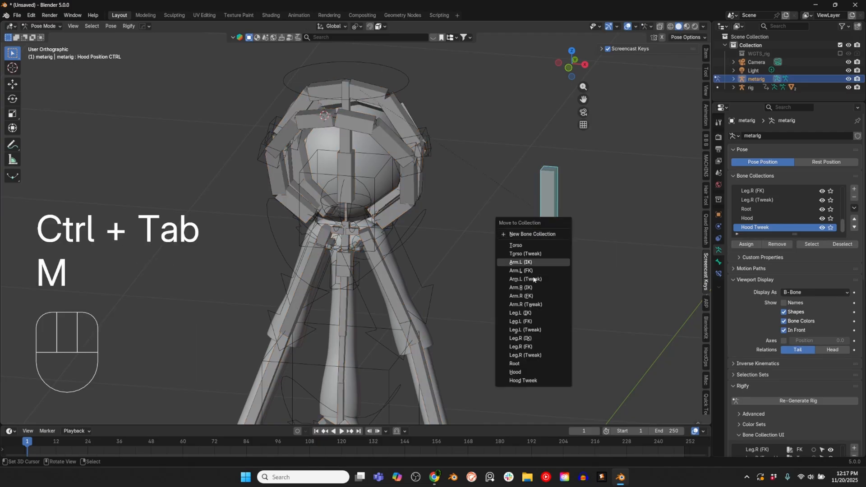
{"action": "left_click", "coordinate": [532, 370]}
Step: Return the metarig to Object Mode and regenerate the Rigify rig
{"action": "key", "text": "Tab"}
{"action": "key", "text": "Tab"}
{"action": "key", "text": "ctrl+Tab"}
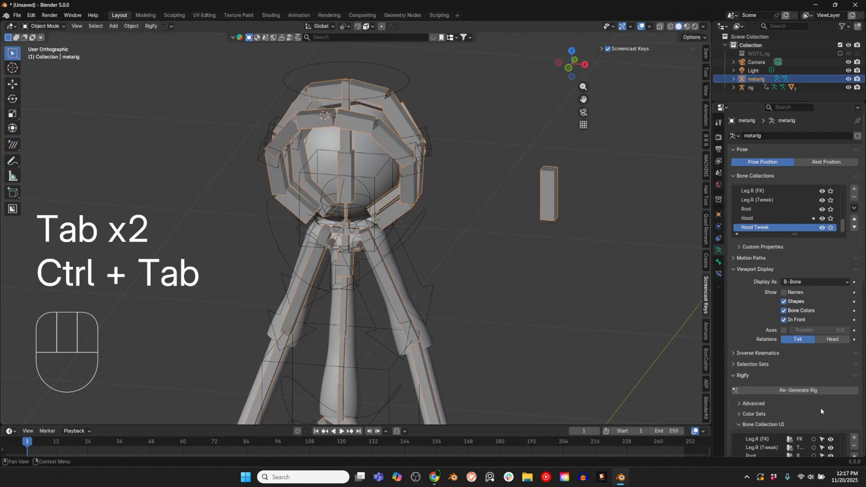
{"action": "left_click", "coordinate": [819, 391]}
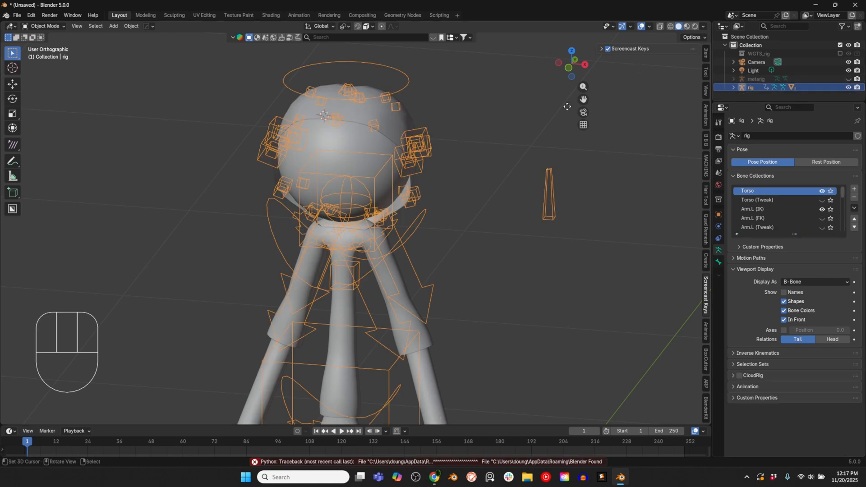
Step: Put the generated rig in Pose Mode, select Hood Position CTRL, and test moving and rotating it freely
{"action": "middle_click_drag", "start_coordinate": [461, 223], "coordinate": [483, 209]}
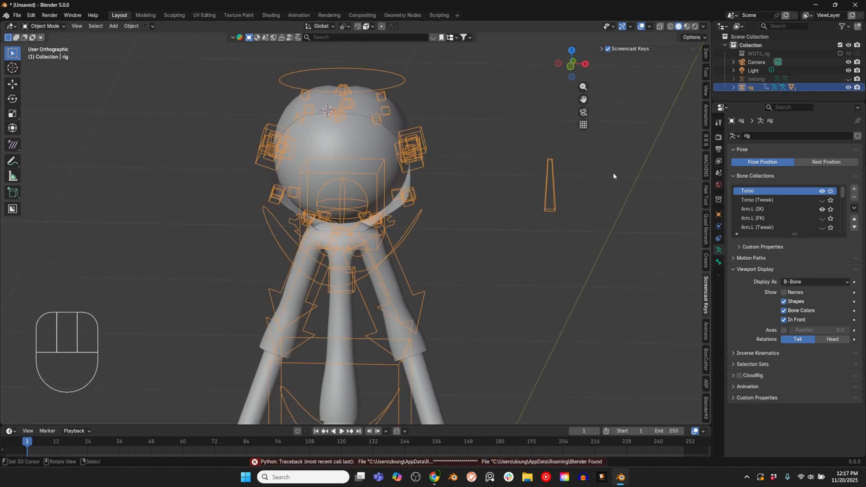
{"action": "key", "text": "ctrl+Tab"}
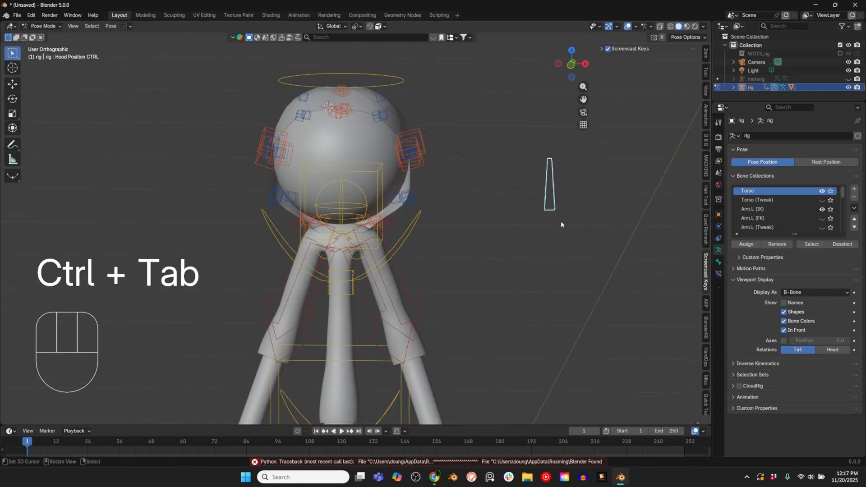
{"action": "key", "text": "g"}
{"action": "key", "text": "r"}
{"action": "key", "text": "r"}
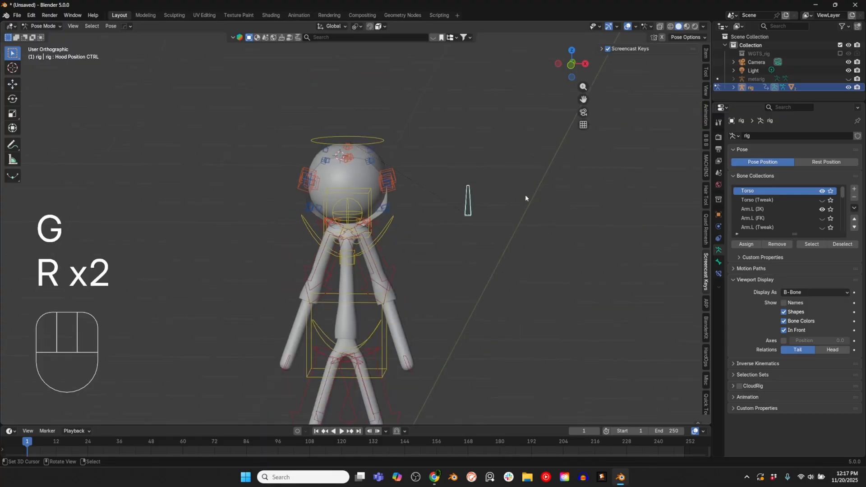
{"action": "key", "text": "r"}
{"action": "key", "text": "r"}
Step: View the rig from the right side and turn the enlarged timeline area into a Dope Sheet editor
{"action": "key", "text": "KP_1"}
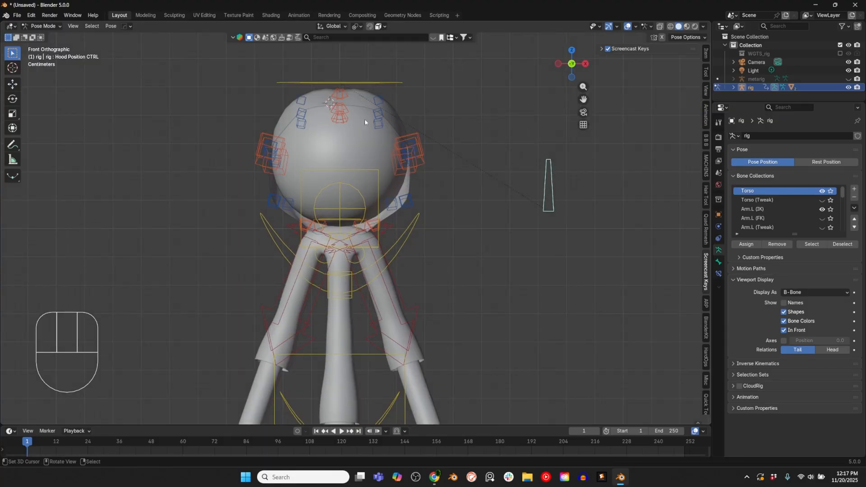
{"action": "key", "text": "KP_3"}
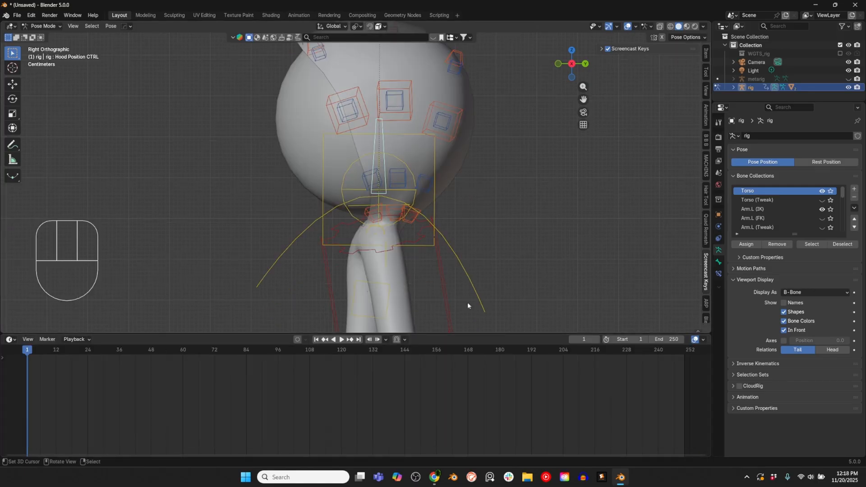
{"action": "left_click", "coordinate": [10, 340]}
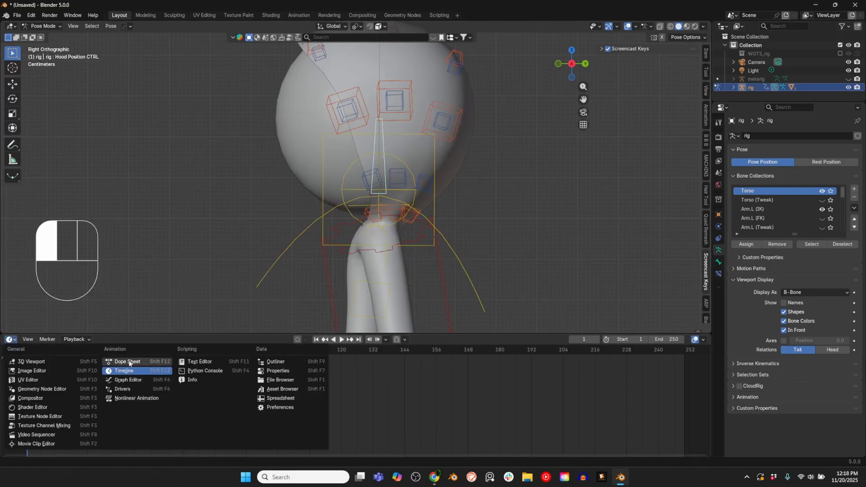
{"action": "left_click", "coordinate": [127, 361]}
{"action": "left_click", "coordinate": [701, 456]}
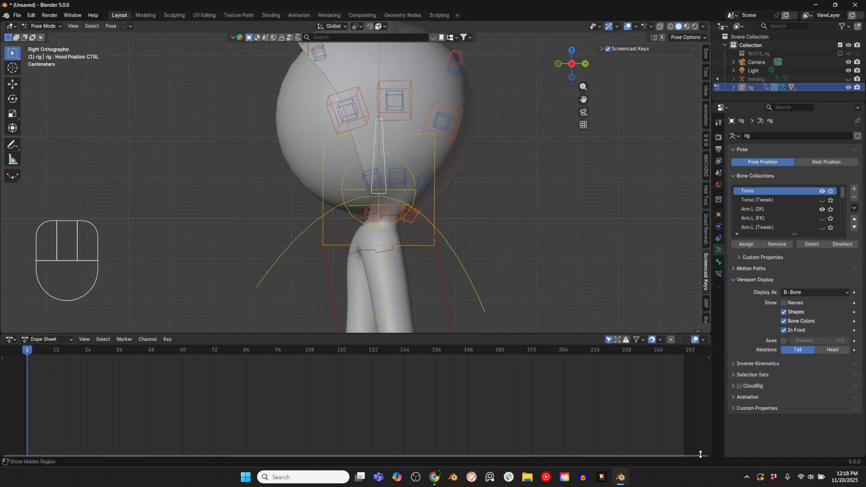
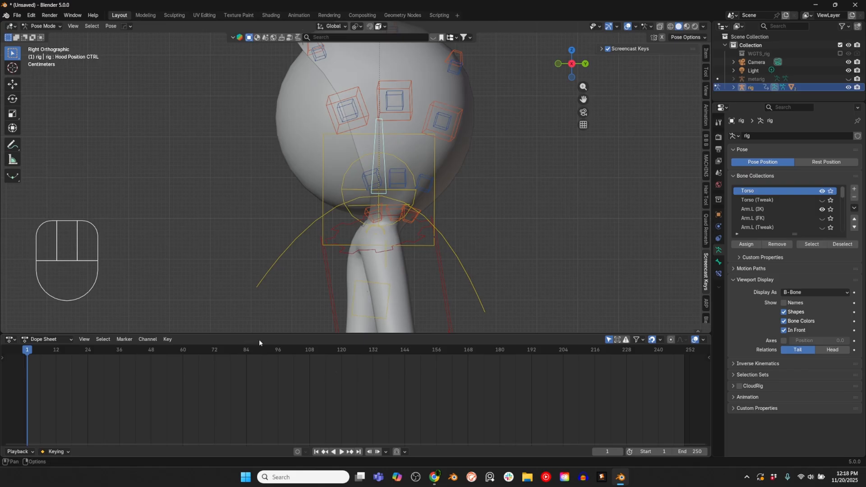
Step: Shrink the animation area slightly and switch the Dope Sheet to its Action Editor mode
{"action": "left_click_drag", "start_coordinate": [262, 335], "coordinate": [284, 348]}
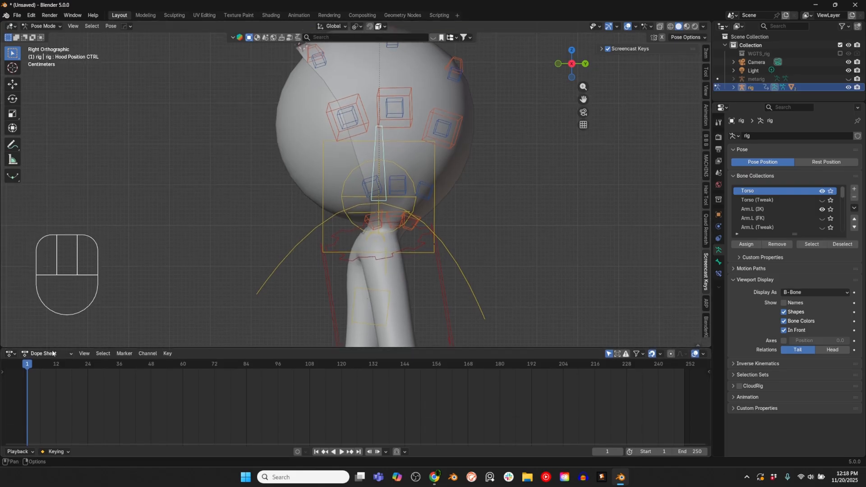
{"action": "left_click", "coordinate": [46, 353]}
{"action": "left_click", "coordinate": [53, 383]}
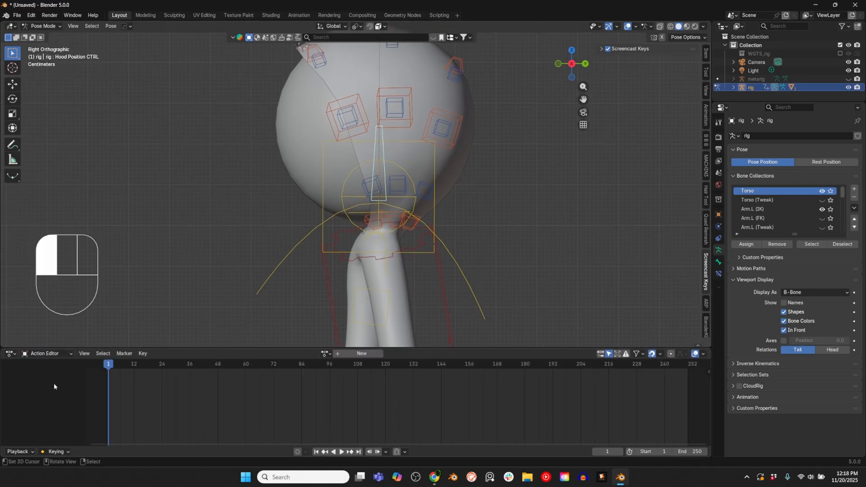
Step: Create a new action named "Hood Down Animation" for the rig and enable auto keying
{"action": "left_click", "coordinate": [362, 353]}
{"action": "left_click", "coordinate": [311, 353]}
{"action": "type", "text": "Hood Down"}
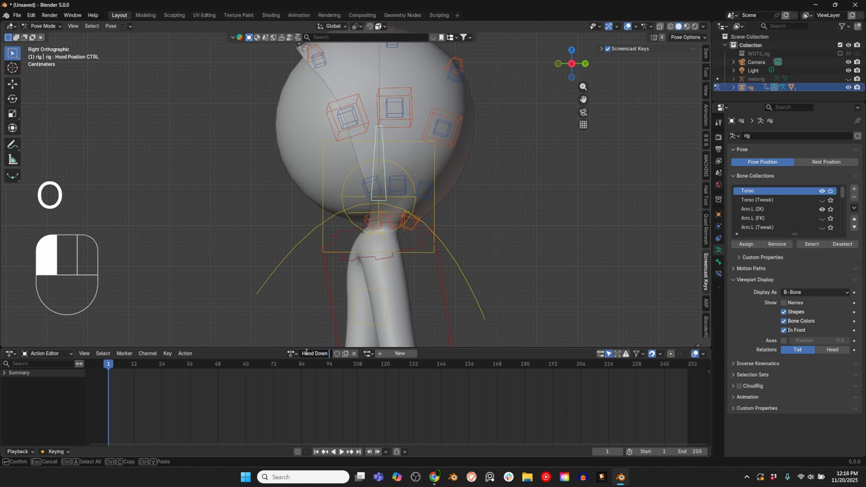
{"action": "type", "text": "Animation"}
{"action": "key", "text": "Return"}
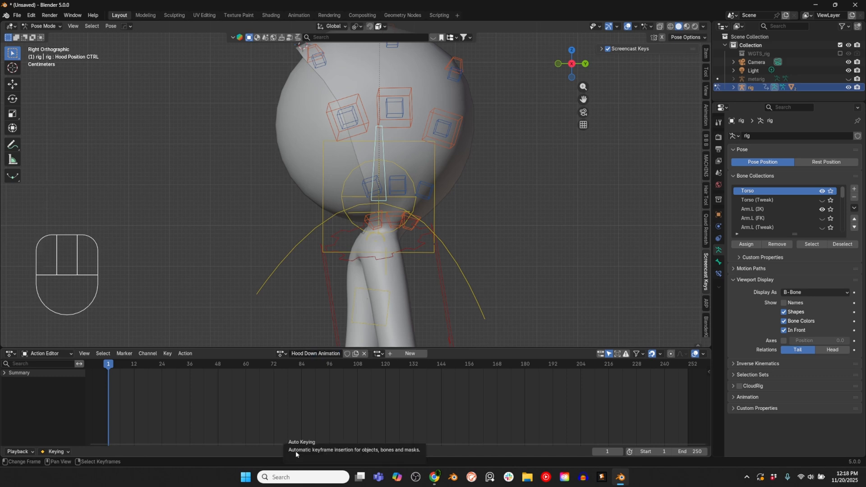
{"action": "left_click", "coordinate": [296, 451]}
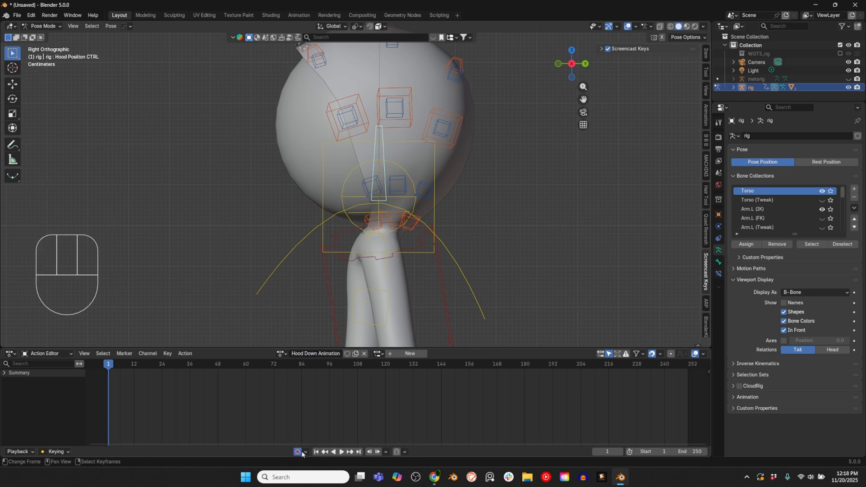
Step: Hide the Torso, Arm (IK), Leg (IK) and Root rig layers so only Hood and Hood Tweek stay shown
{"action": "scroll", "coordinate": [322, 225], "scroll_direction": "down", "scroll_amount": 2}
{"action": "middle_click_drag", "start_coordinate": [330, 227], "coordinate": [325, 239], "text": "shift"}
{"action": "middle_click_drag", "start_coordinate": [325, 240], "coordinate": [314, 271], "text": "shift"}
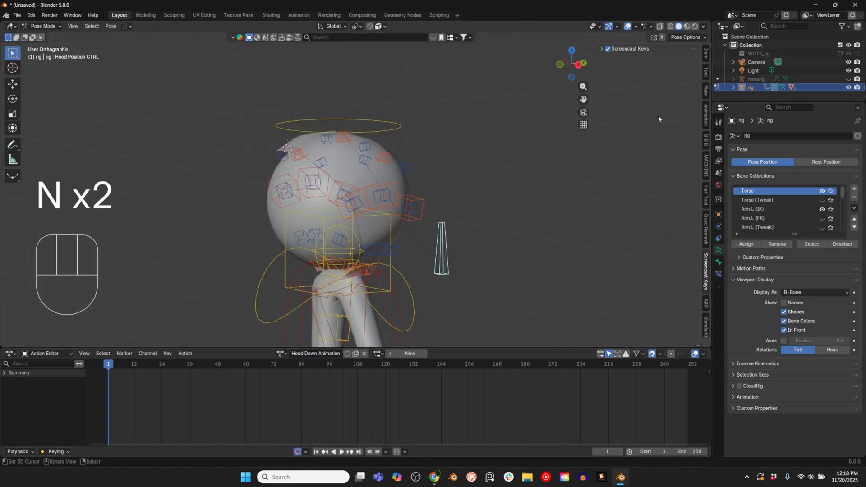
{"action": "key", "text": "n"}
{"action": "key", "text": "n"}
{"action": "left_click", "coordinate": [706, 53]}
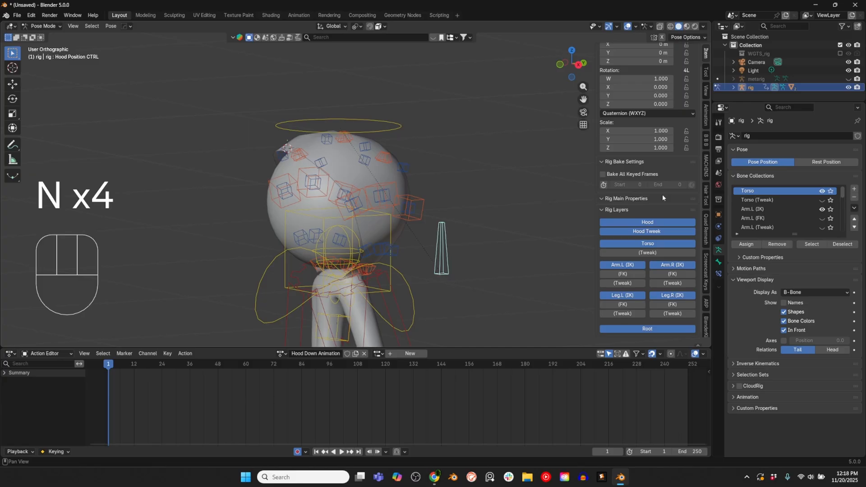
{"action": "left_click", "coordinate": [646, 243]}
{"action": "left_click", "coordinate": [635, 265]}
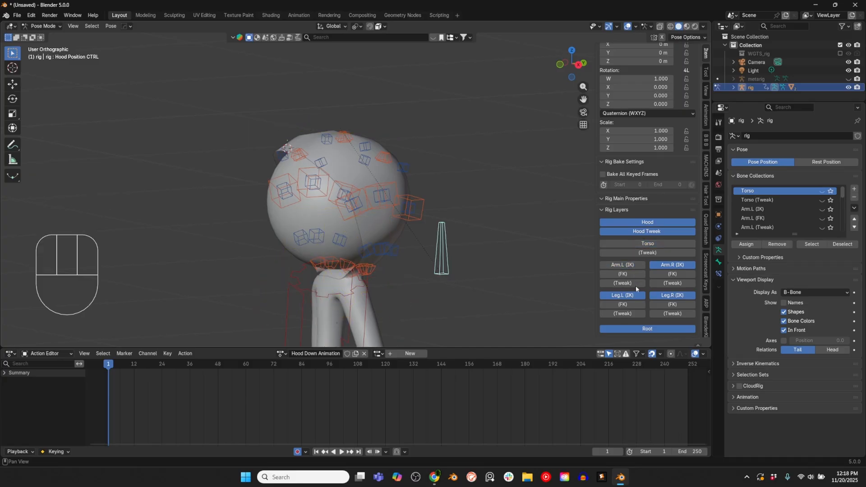
{"action": "left_click", "coordinate": [654, 329]}
{"action": "left_click", "coordinate": [667, 295]}
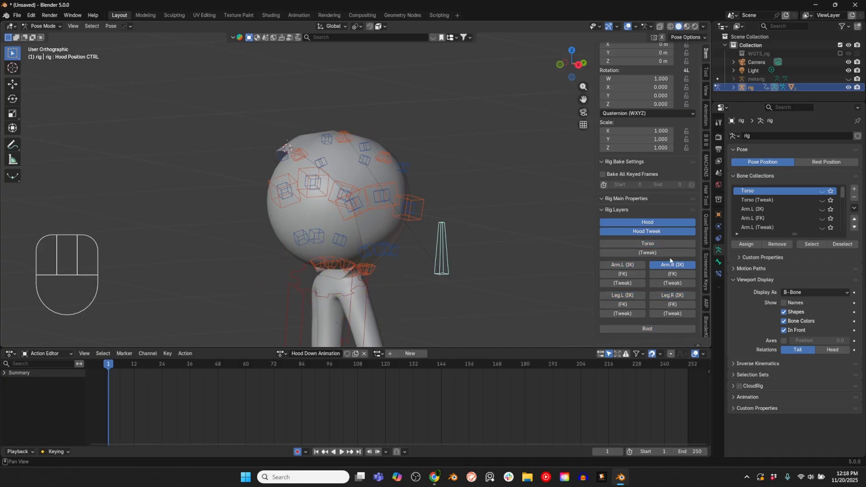
{"action": "left_click", "coordinate": [671, 265]}
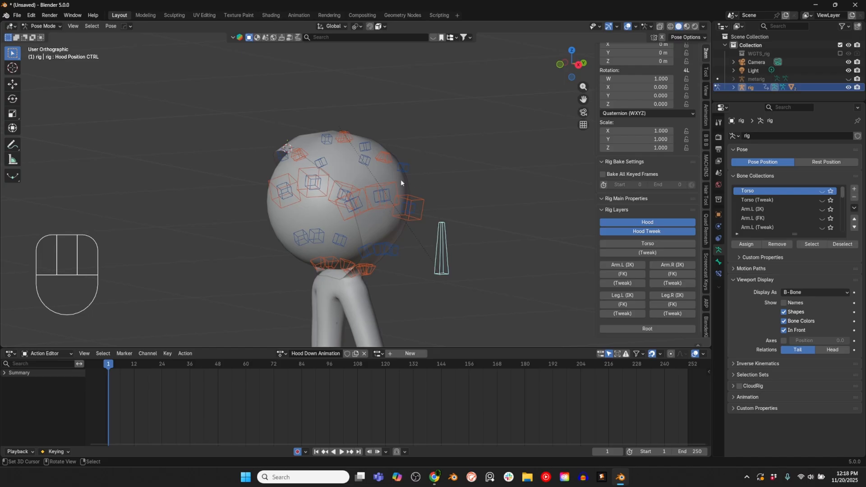
Step: From the front view, select all hood controls around the head and insert a keyframe for them on frame 1
{"action": "key", "text": "KP_1"}
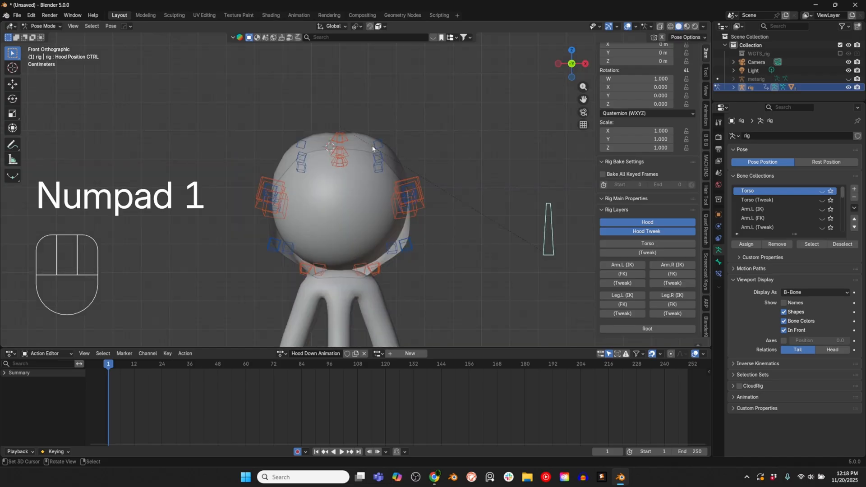
{"action": "key", "text": "m"}
{"action": "key", "text": "b"}
{"action": "left_click_drag", "start_coordinate": [228, 106], "coordinate": [471, 297]}
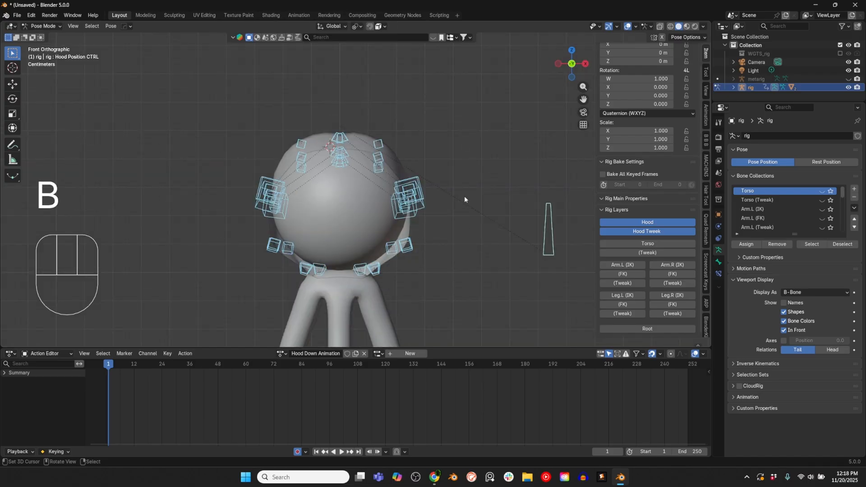
{"action": "left_click", "coordinate": [466, 170]}
{"action": "key", "text": "i"}
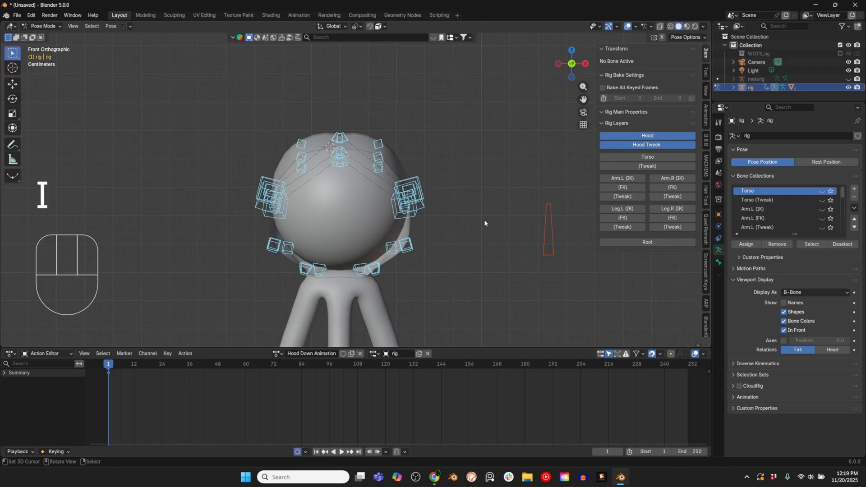
Step: On frame 11, pull the top centre Hood Front, Hood Mid and Hood Back controls backward in the right side view
{"action": "key", "text": "KP_3"}
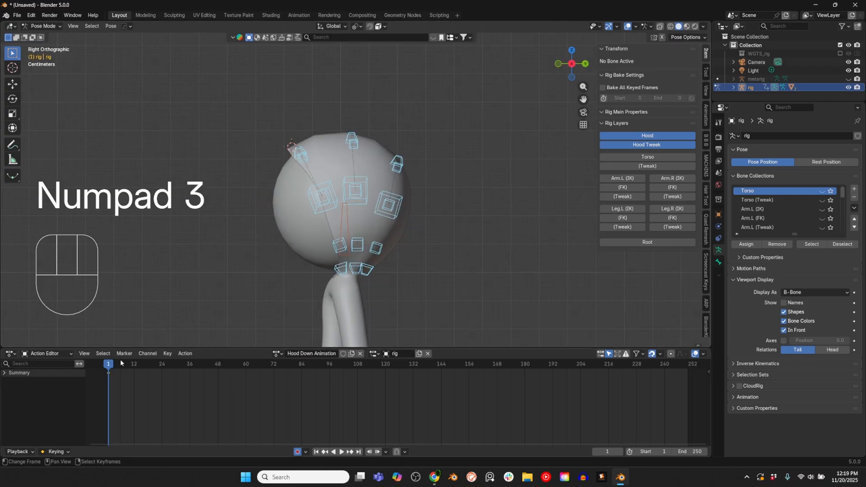
{"action": "left_click_drag", "start_coordinate": [111, 365], "coordinate": [132, 367]}
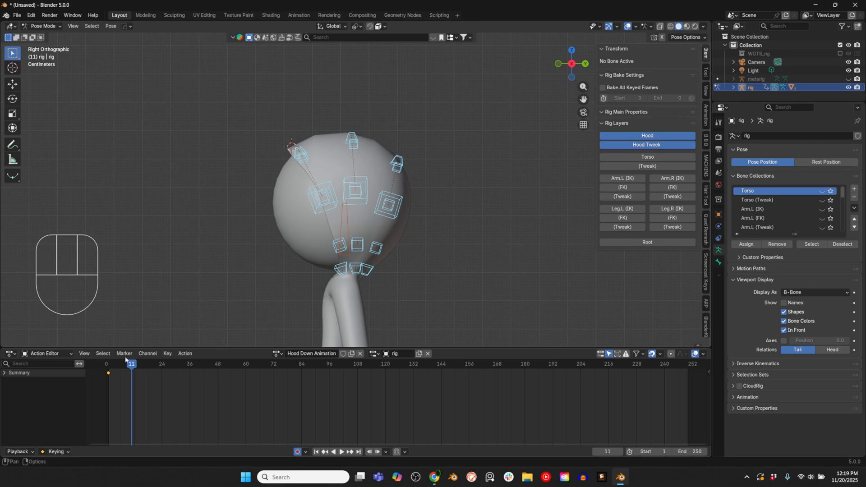
{"action": "right_click", "coordinate": [298, 148]}
{"action": "key", "text": "g"}
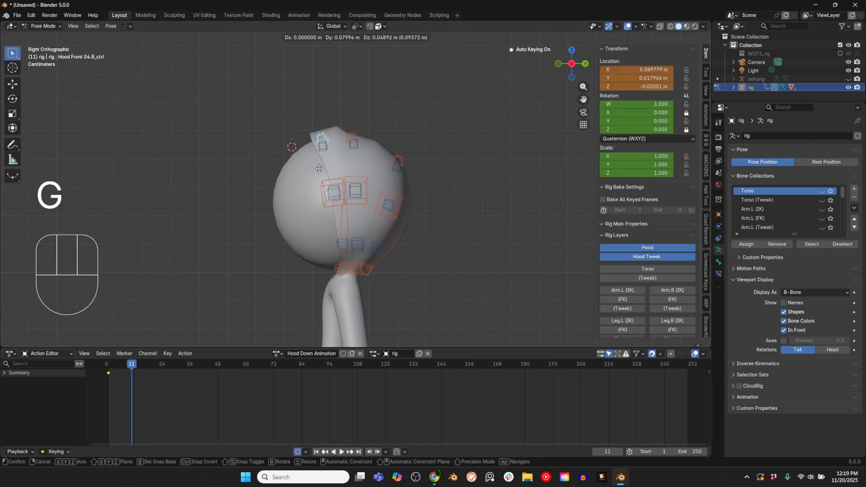
{"action": "left_click", "coordinate": [357, 128]}
{"action": "left_click", "coordinate": [355, 132], "text": "shift"}
{"action": "key", "text": "g"}
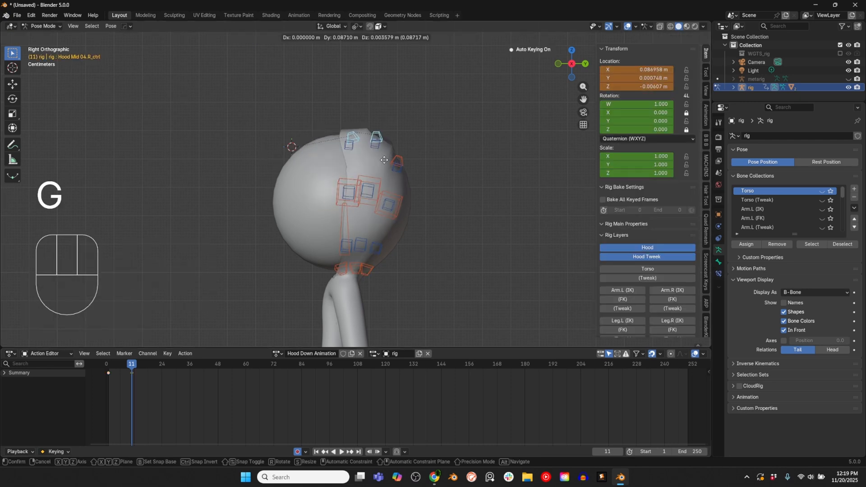
{"action": "left_click", "coordinate": [381, 130]}
{"action": "right_click", "coordinate": [399, 159], "text": "shift"}
{"action": "key", "text": "g"}
{"action": "left_click", "coordinate": [414, 163]}
Step: Return the rig to Object Mode and show its DEF bone collection
{"action": "middle_click_drag", "start_coordinate": [492, 156], "coordinate": [469, 183]}
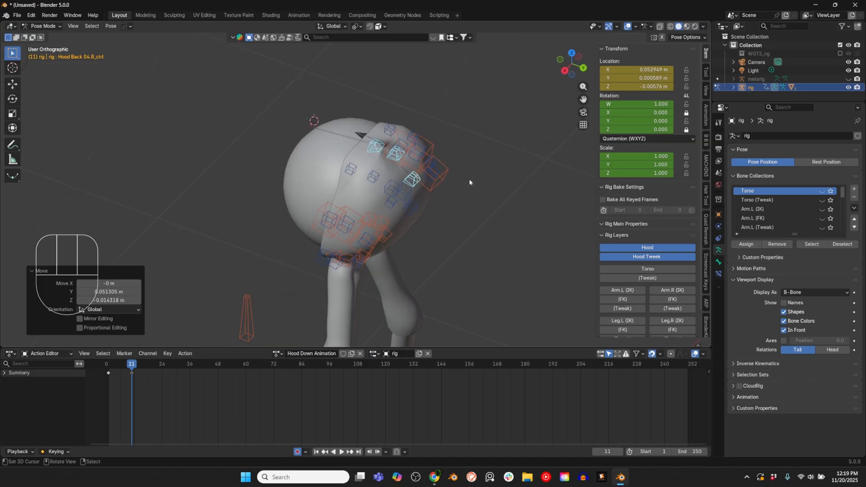
{"action": "middle_click_drag", "start_coordinate": [363, 137], "coordinate": [367, 120]}
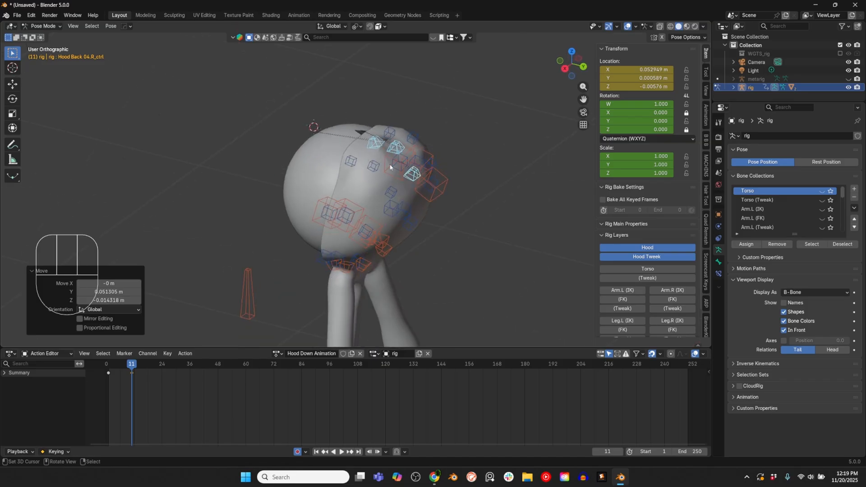
{"action": "middle_click_drag", "start_coordinate": [382, 199], "coordinate": [359, 135]}
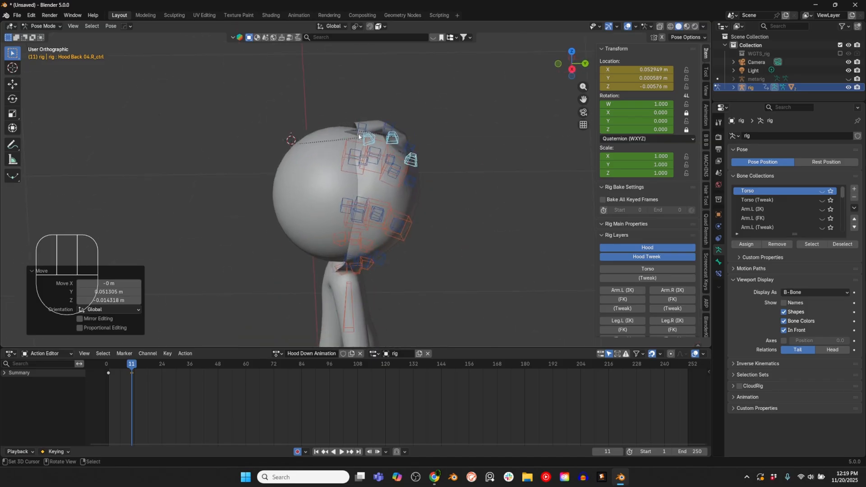
{"action": "key", "text": "ctrl+Tab"}
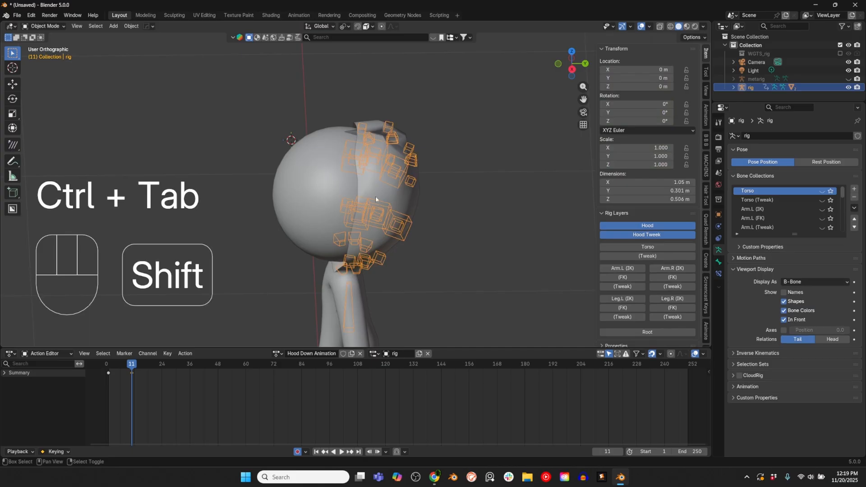
{"action": "scroll", "coordinate": [800, 224], "scroll_direction": "down", "scroll_amount": 15}
{"action": "left_click", "coordinate": [822, 227]}
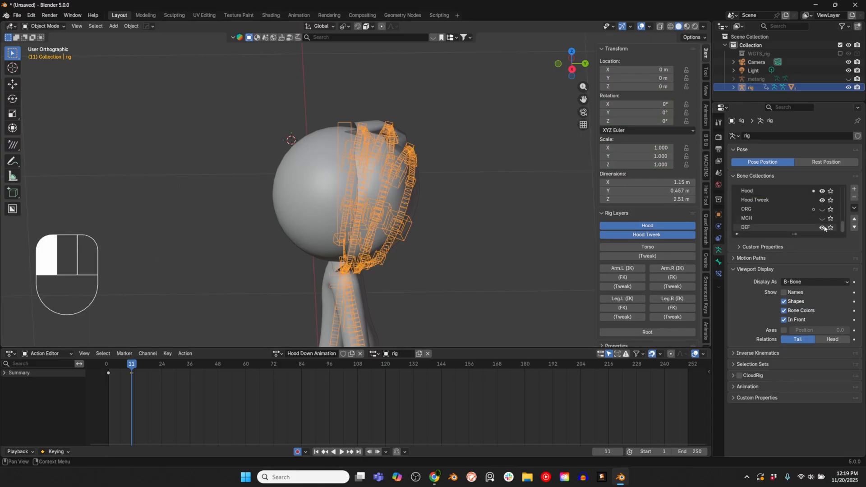
Step: Put the hood mesh Cube.001 in Weight Paint mode with the rig and select the DEF-Hood Front 04.R bone
{"action": "scroll", "coordinate": [427, 191], "scroll_direction": "up", "scroll_amount": 1}
{"action": "scroll", "coordinate": [426, 191], "scroll_direction": "up", "scroll_amount": 5}
{"action": "left_click", "coordinate": [438, 154]}
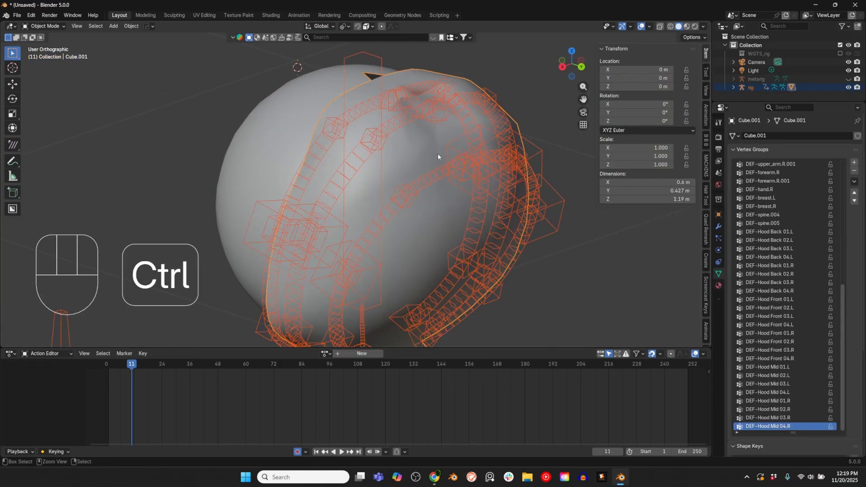
{"action": "key", "text": "ctrl+Tab"}
{"action": "left_click", "coordinate": [372, 124]}
{"action": "middle_click_drag", "start_coordinate": [422, 86], "coordinate": [395, 148], "text": "shift"}
{"action": "left_click", "coordinate": [394, 148], "text": "ctrl"}
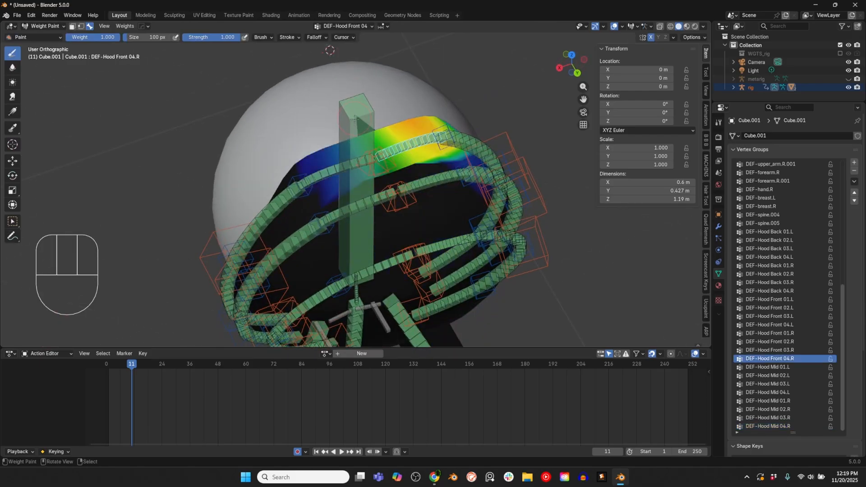
Step: Enlarge the brush to 183 px and smooth the DEF-Hood Front 04.R weights across the top of the hood
{"action": "key", "text": "f"}
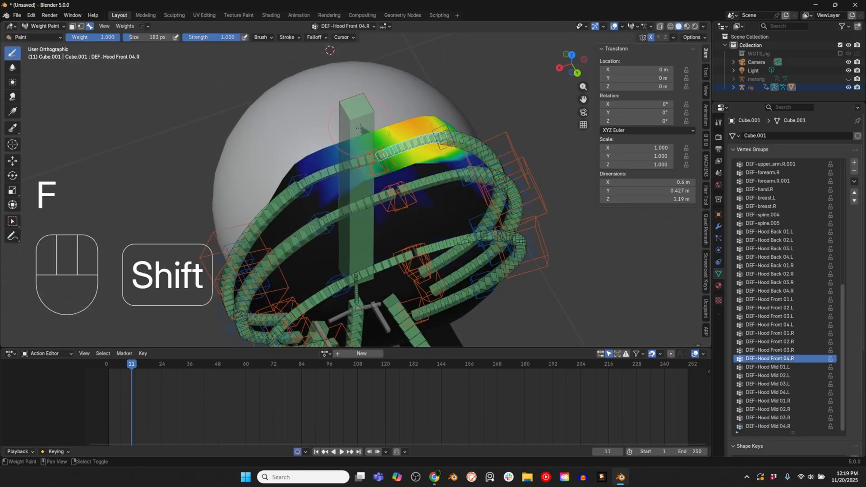
{"action": "left_click", "coordinate": [366, 129], "text": "shift"}
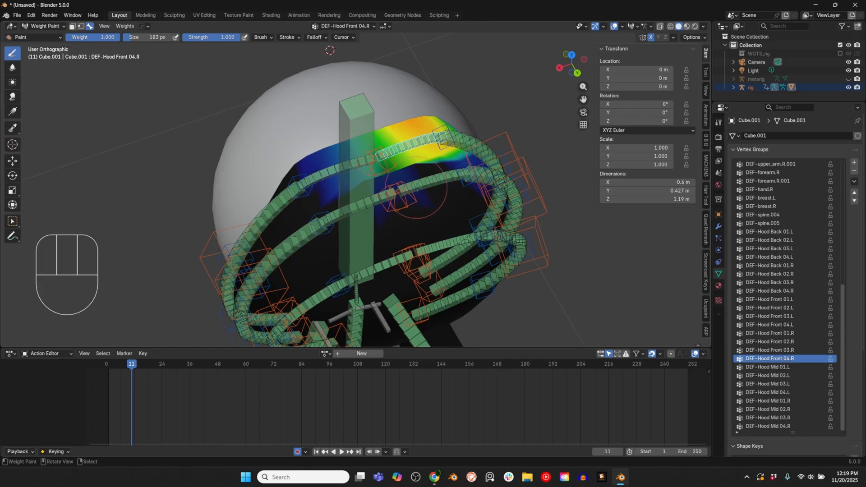
{"action": "left_click", "coordinate": [388, 192], "text": "ctrl"}
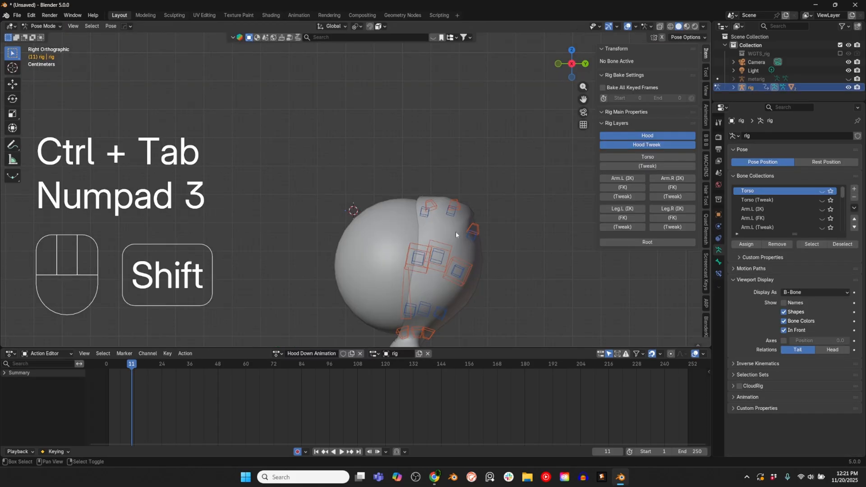
Step: Key all hood controls on frame 11, and key the hood's half-lowered pose behind the head on frame 21
{"action": "key", "text": "a"}
{"action": "middle_click_drag", "start_coordinate": [438, 239], "coordinate": [410, 192], "text": "shift"}
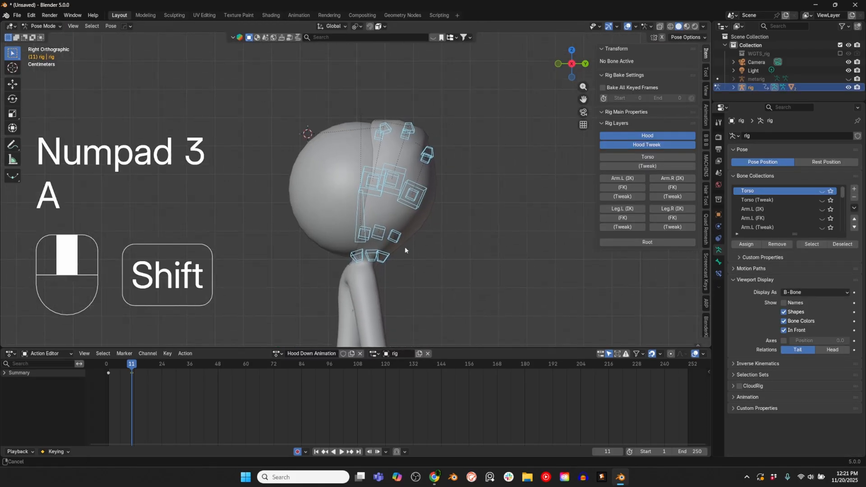
{"action": "right_click", "coordinate": [427, 164]}
{"action": "key", "text": "i"}
{"action": "left_click", "coordinate": [155, 364]}
{"action": "key", "text": "a"}
{"action": "key", "text": "i"}
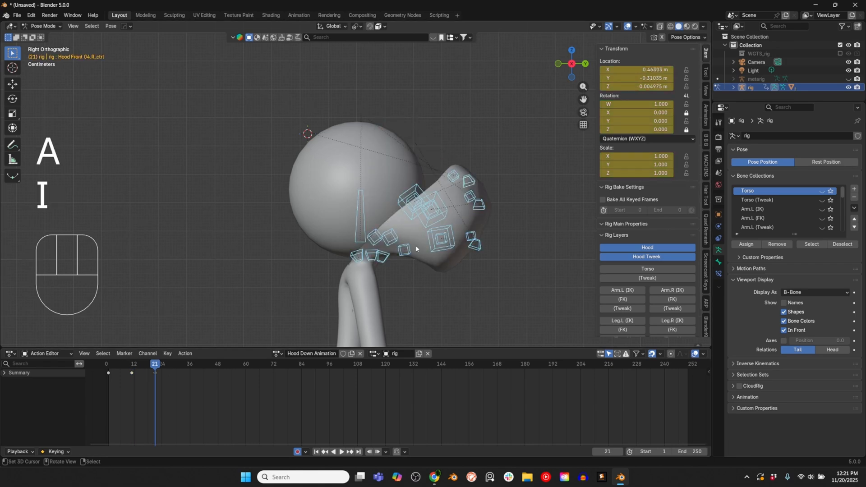
Step: On frame 31, move the hood controls down and backward so the hood drops behind the neck
{"action": "left_click", "coordinate": [178, 364]}
{"action": "key", "text": "g"}
{"action": "key", "text": "ctrl+z"}
{"action": "left_click", "coordinate": [446, 253]}
{"action": "key", "text": "g"}
{"action": "left_click", "coordinate": [408, 279]}
{"action": "left_click", "coordinate": [460, 318]}
{"action": "key", "text": "g"}
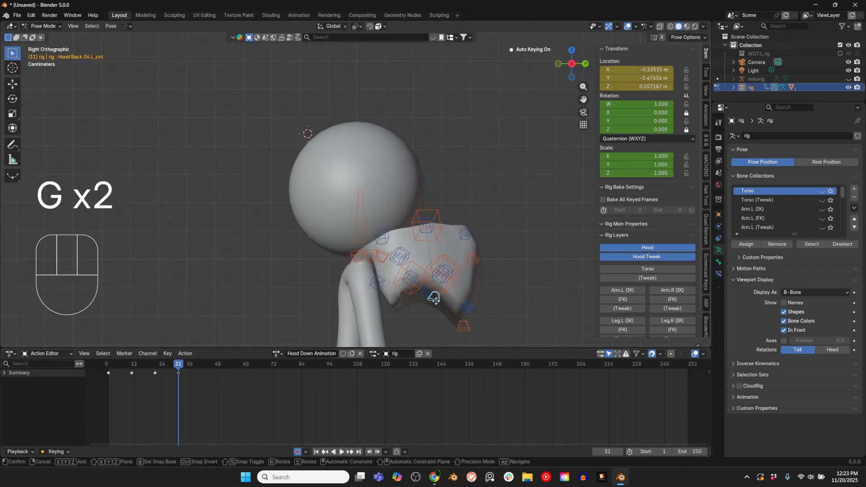
Step: Key the fully lowered hood pose on frame 31 with all hood controls selected
{"action": "key", "text": "a"}
{"action": "key", "text": "i"}
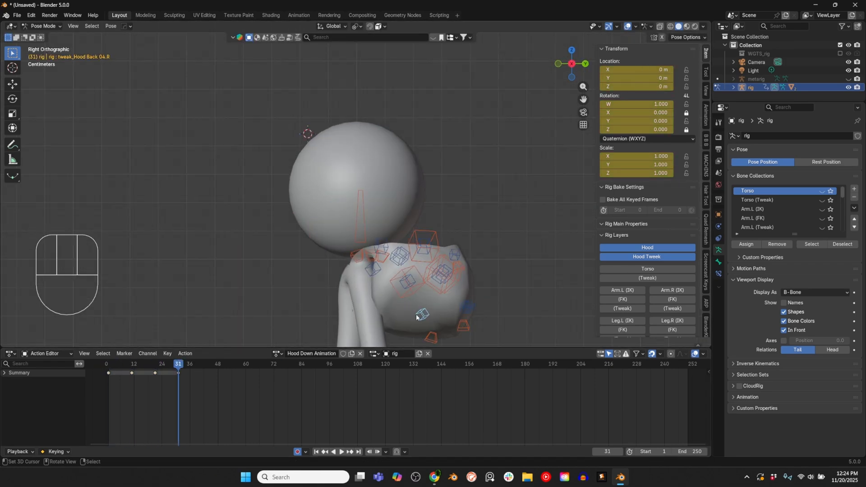
{"action": "key", "text": "ctrl+z"}
{"action": "middle_click_drag", "start_coordinate": [416, 317], "coordinate": [352, 249]}
{"action": "key", "text": "a"}
{"action": "key", "text": "alt+a"}
{"action": "key", "text": "a"}
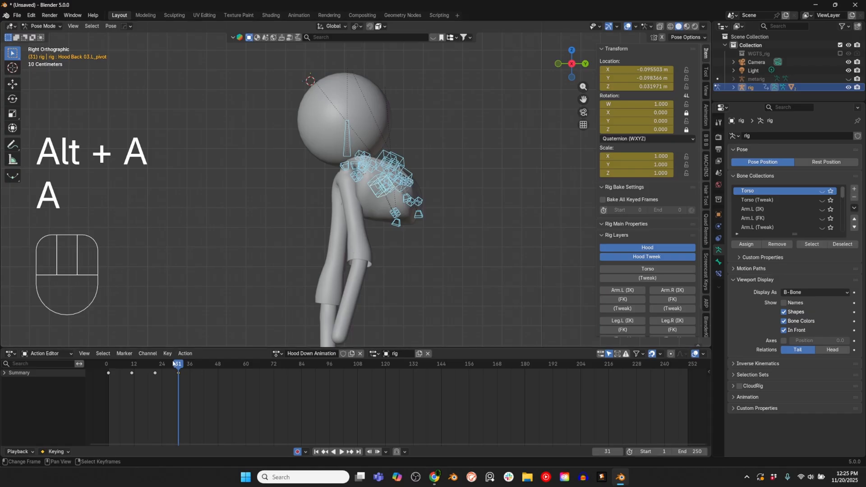
Step: Give the Hood Down Animation action a fake user, rewind to frame -2, and unlink the action from the rig
{"action": "left_click", "coordinate": [343, 353]}
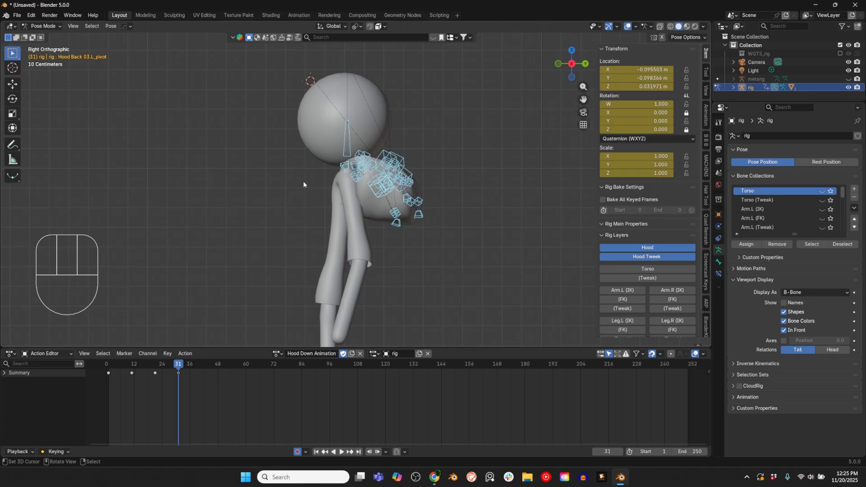
{"action": "left_click_drag", "start_coordinate": [180, 365], "coordinate": [101, 366]}
{"action": "left_click", "coordinate": [360, 353]}
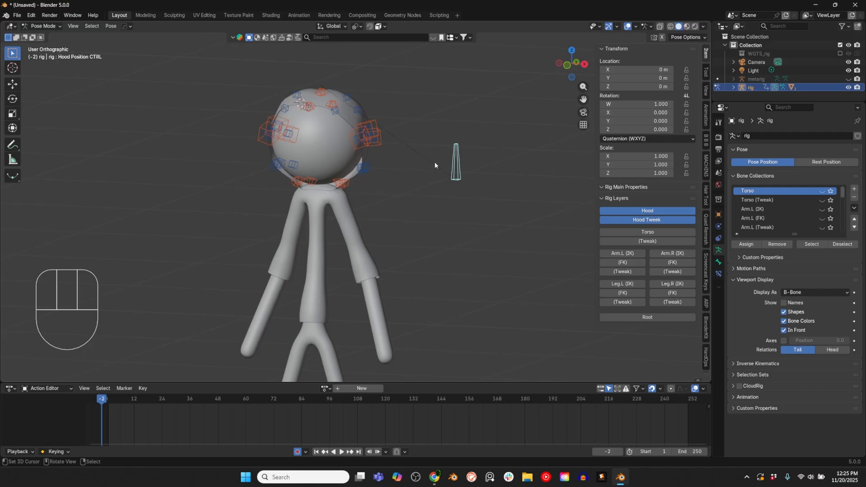
Step: Try a free trackball rotation of the Hood Position CTRL bone beside the head
{"action": "middle_click_drag", "start_coordinate": [405, 159], "coordinate": [414, 192], "text": "shift"}
{"action": "middle_click_drag", "start_coordinate": [315, 140], "coordinate": [336, 154]}
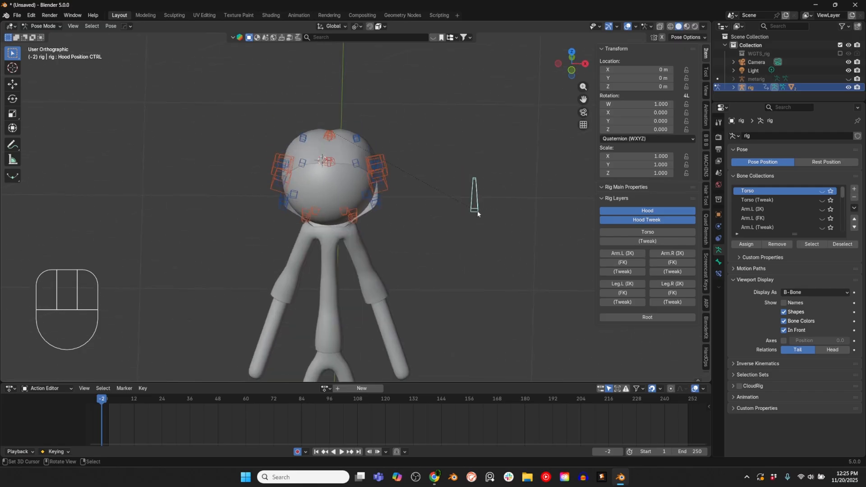
{"action": "key", "text": "r"}
{"action": "key", "text": "r"}
{"action": "right_click", "coordinate": [473, 226]}
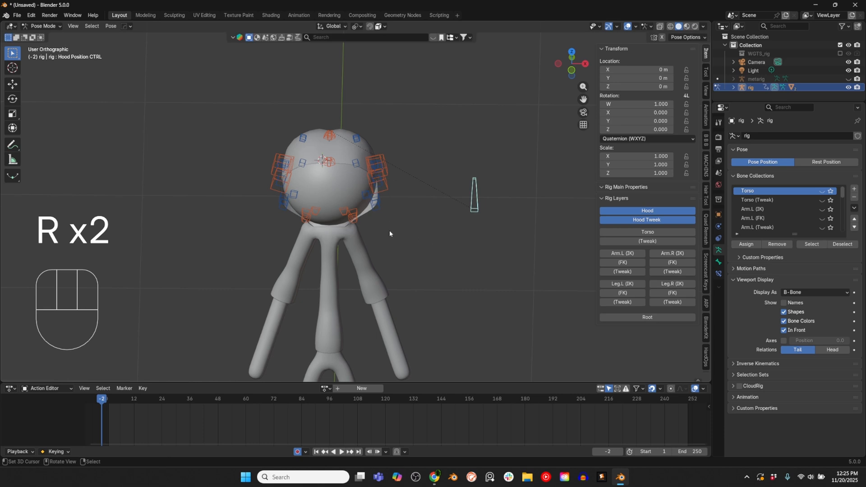
{"action": "mouse_move", "coordinate": [389, 232]}
{"action": "middle_mouse_down"}
{"action": "mouse_move", "coordinate": [408, 219]}
{"action": "mouse_move", "coordinate": [377, 230]}
{"action": "middle_mouse_up"}
{"action": "scroll", "coordinate": [372, 242], "scroll_direction": "up", "scroll_amount": 2}
{"action": "scroll", "coordinate": [371, 244], "scroll_direction": "up", "scroll_amount": 2}
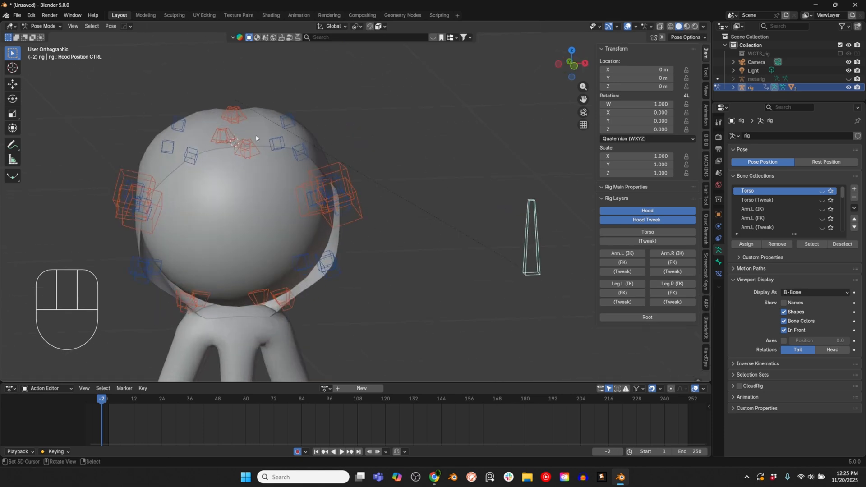
Step: Add an Action constraint to the Hood Front 04.L_ctrl bone with Hood Position CTRL as its target, and show the bone's constraint settings
{"action": "left_click", "coordinate": [250, 151], "text": "shift"}
{"action": "middle_click_drag", "start_coordinate": [309, 145], "coordinate": [260, 118]}
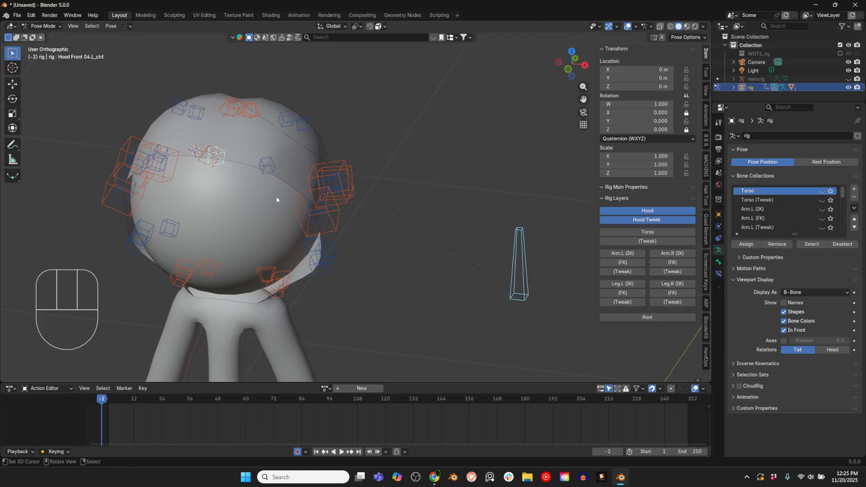
{"action": "key", "text": "shift+ctrl+c"}
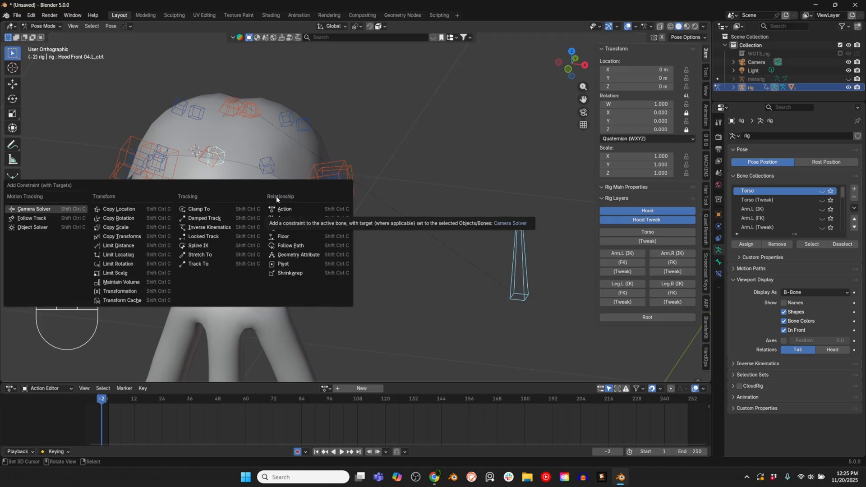
{"action": "left_click", "coordinate": [289, 210]}
{"action": "left_click", "coordinate": [719, 274]}
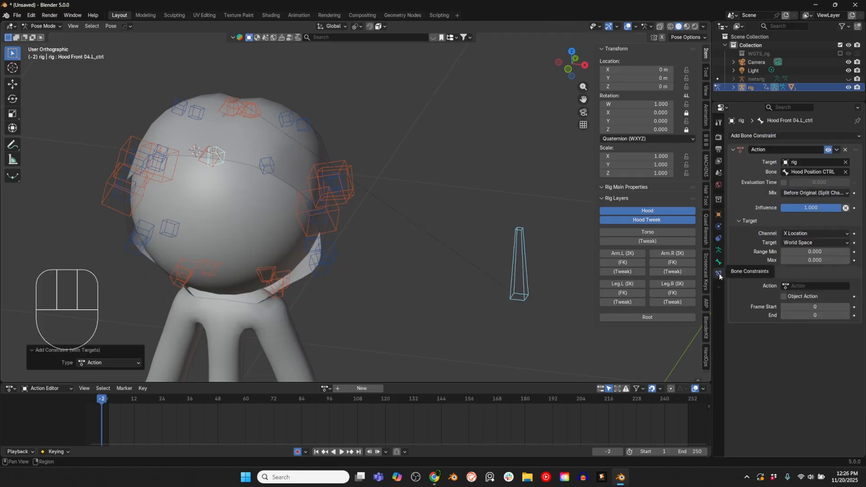
Step: Set the Action constraint's target channel to X Rotation and its target space to Local Space
{"action": "left_click", "coordinate": [812, 233]}
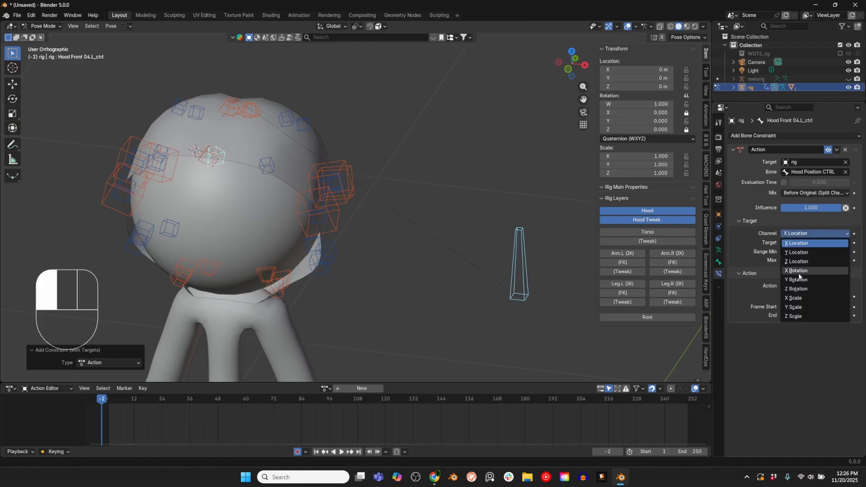
{"action": "left_click", "coordinate": [798, 271]}
{"action": "left_click", "coordinate": [805, 244]}
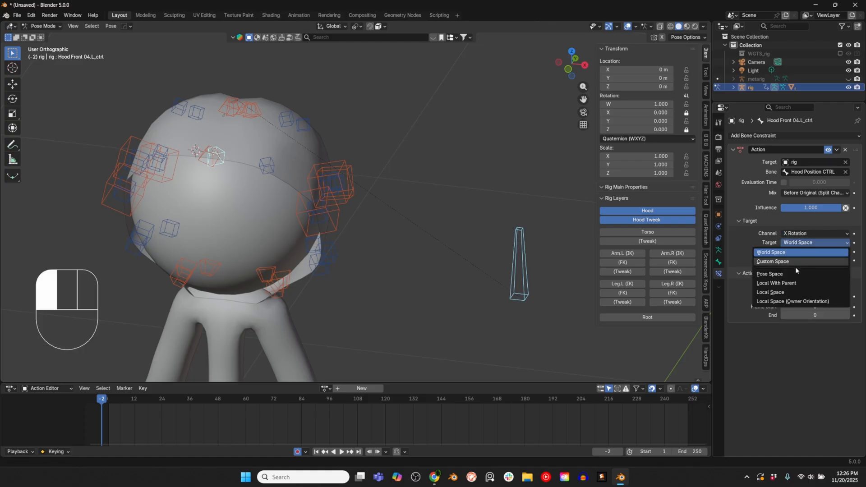
{"action": "left_click", "coordinate": [785, 291]}
Step: Assign the Hood Down Animation action to the constraint with frames 1 to 31 and a target range maximum of -15
{"action": "left_click", "coordinate": [816, 286]}
{"action": "left_click", "coordinate": [799, 303]}
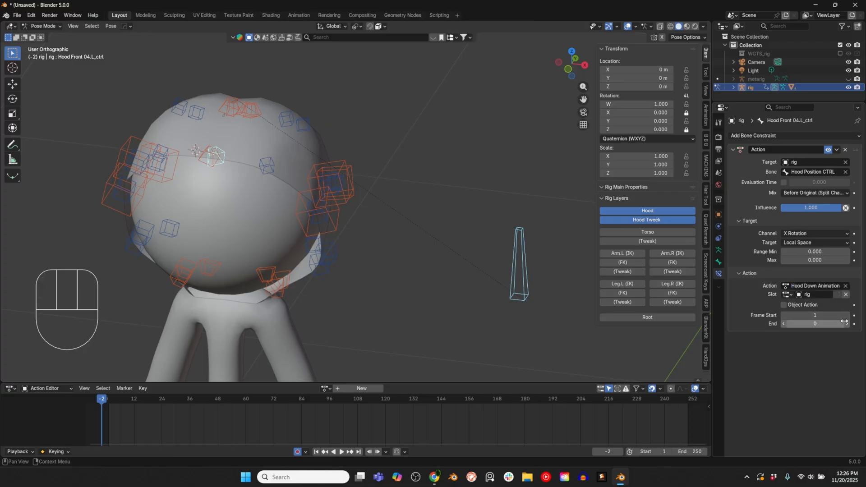
{"action": "left_click", "coordinate": [831, 323]}
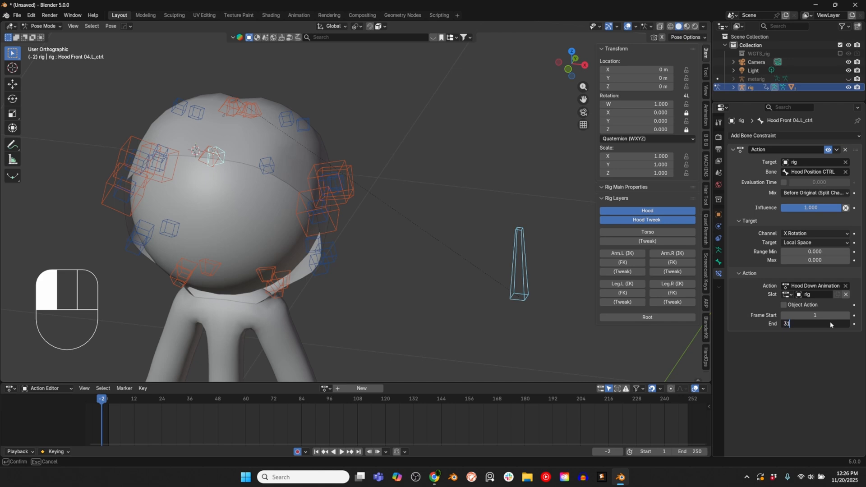
{"action": "key", "text": "Return"}
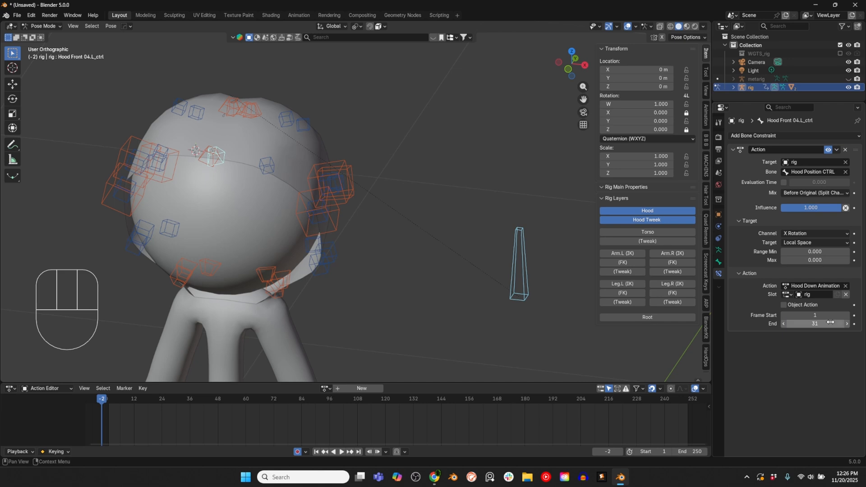
{"action": "left_click", "coordinate": [813, 261]}
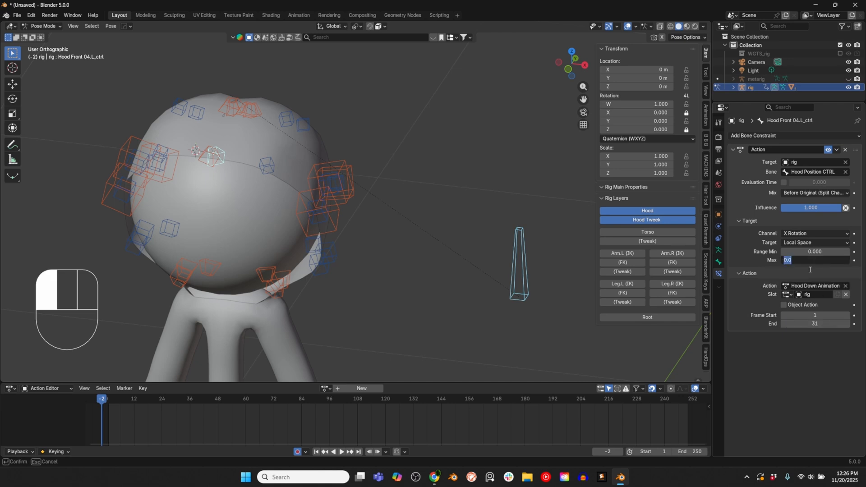
{"action": "key", "text": "Return"}
Step: Try rotating the Hood Position CTRL bone backward about 15 degrees in side view to test the constraint
{"action": "key", "text": "KP_3"}
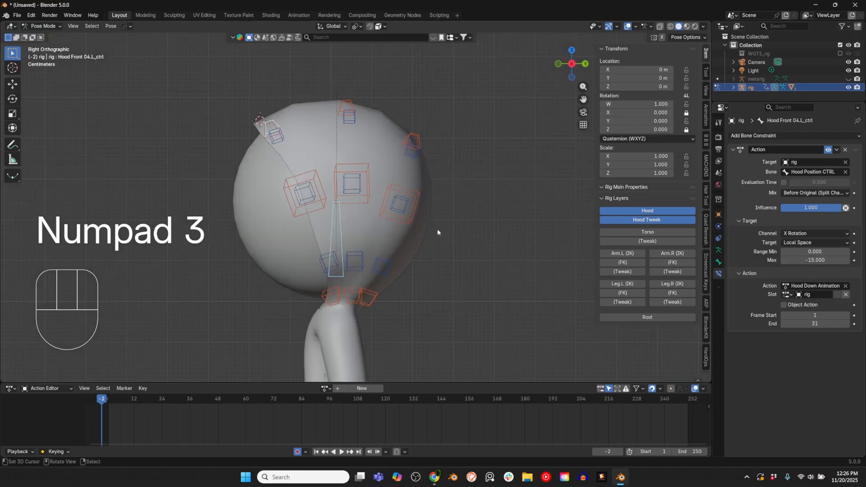
{"action": "key", "text": "r"}
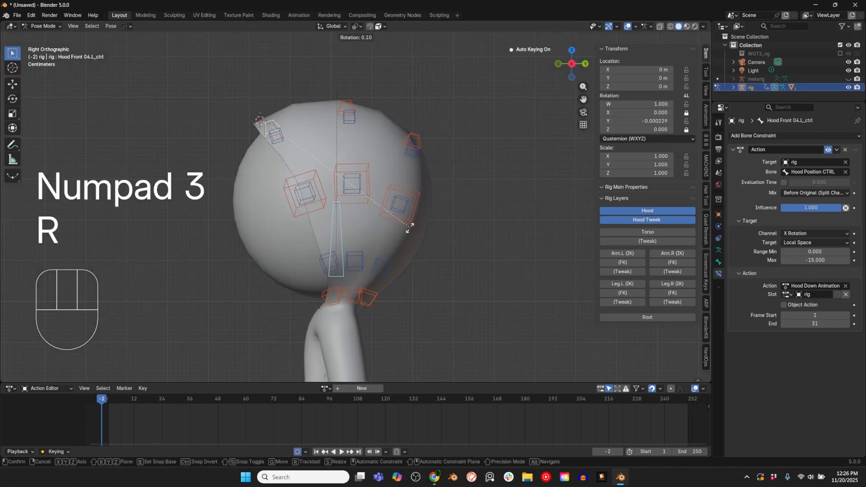
{"action": "right_click", "coordinate": [406, 226]}
{"action": "left_click", "coordinate": [340, 218]}
{"action": "key", "text": "r"}
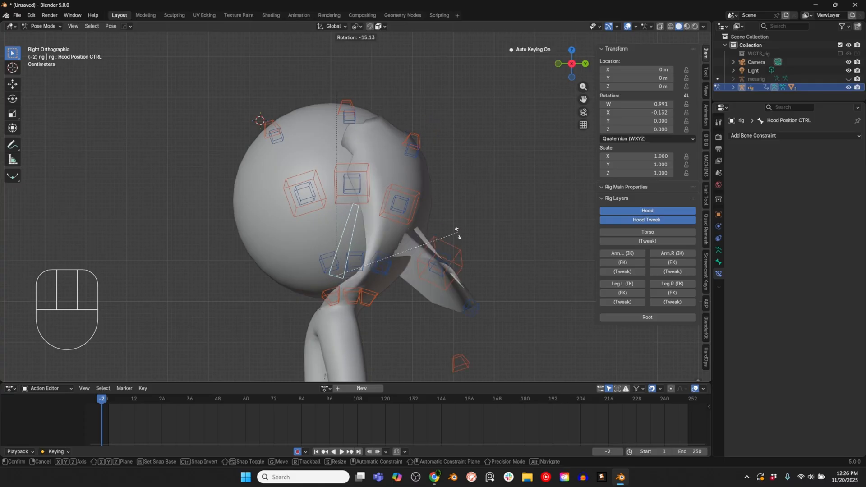
{"action": "right_click", "coordinate": [432, 204]}
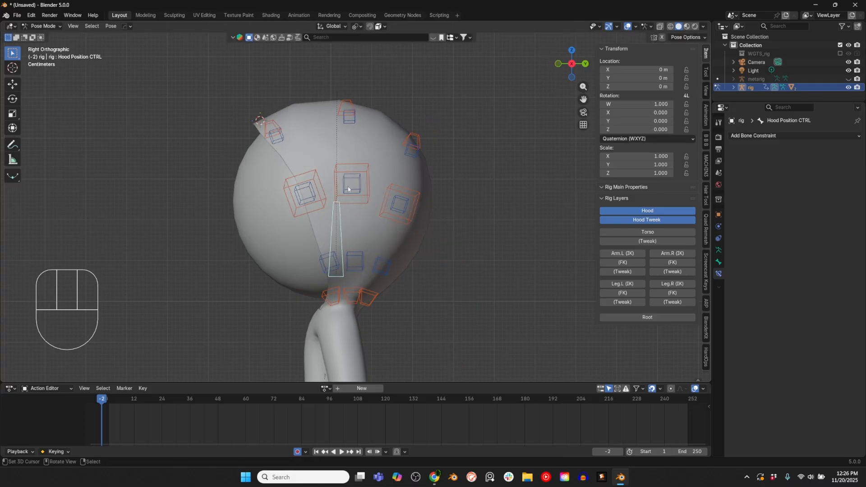
Step: Copy the Action constraint from Hood Front 04.L_ctrl to all the other hood and hood tweak bones around the head
{"action": "middle_click_drag", "start_coordinate": [348, 189], "coordinate": [288, 203]}
{"action": "right_click", "coordinate": [221, 135]}
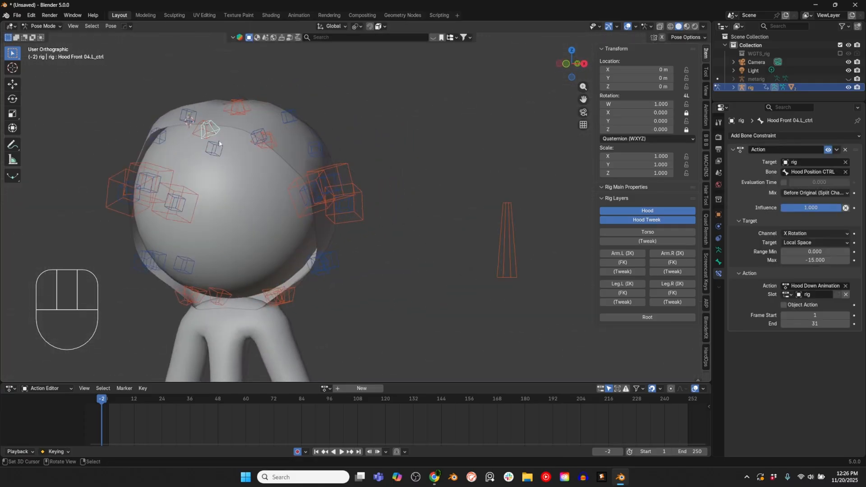
{"action": "middle_click_drag", "start_coordinate": [218, 140], "coordinate": [329, 185]}
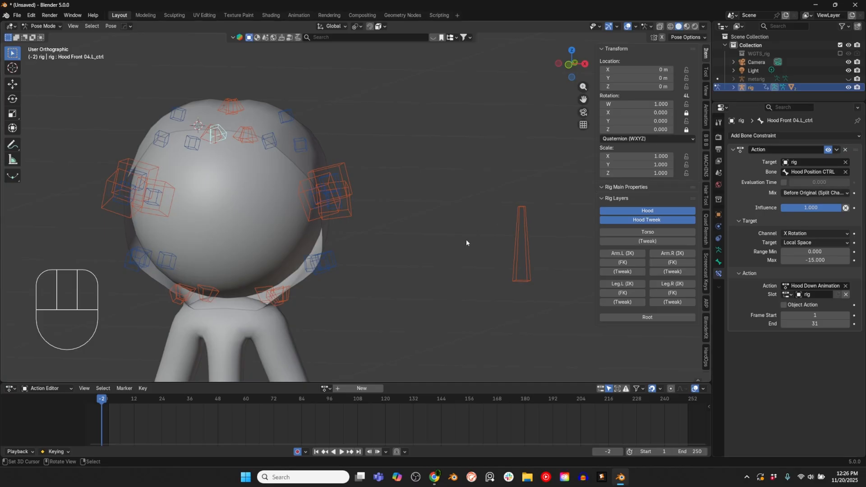
{"action": "middle_click_drag", "start_coordinate": [301, 253], "coordinate": [380, 273], "text": "shift"}
{"action": "key", "text": "b"}
{"action": "left_click_drag", "start_coordinate": [178, 58], "coordinate": [480, 303]}
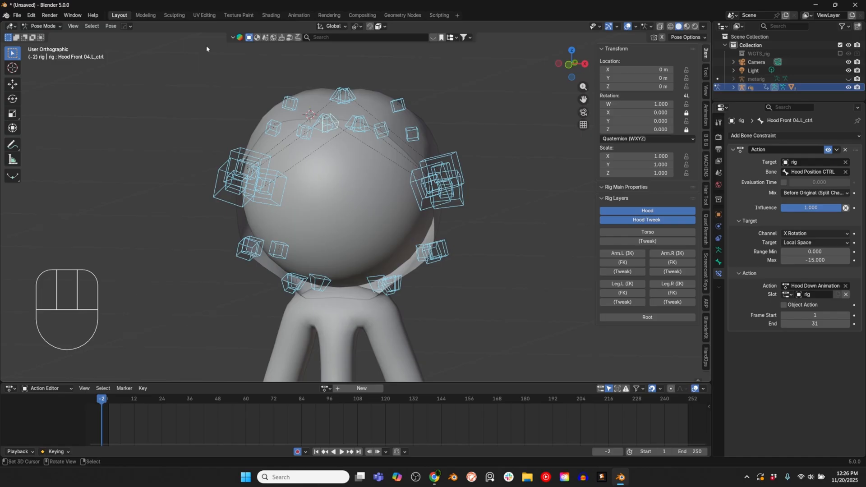
{"action": "left_click_drag", "start_coordinate": [111, 25], "coordinate": [235, 178]}
Step: Test the hood by rotating the Hood Position CTRL bone -20.8 degrees in side view, then turn it back upright and clear its rotation
{"action": "key", "text": "KP_3"}
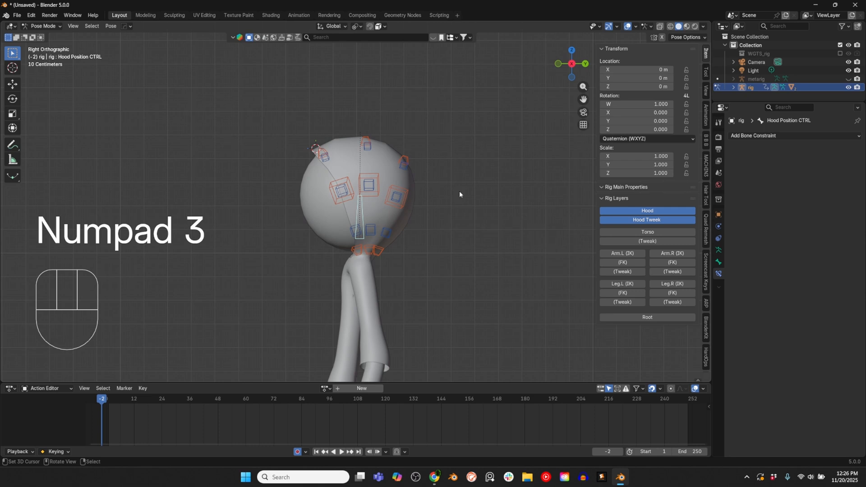
{"action": "key", "text": "r"}
{"action": "left_click", "coordinate": [480, 226]}
{"action": "middle_click_drag", "start_coordinate": [354, 224], "coordinate": [375, 185]}
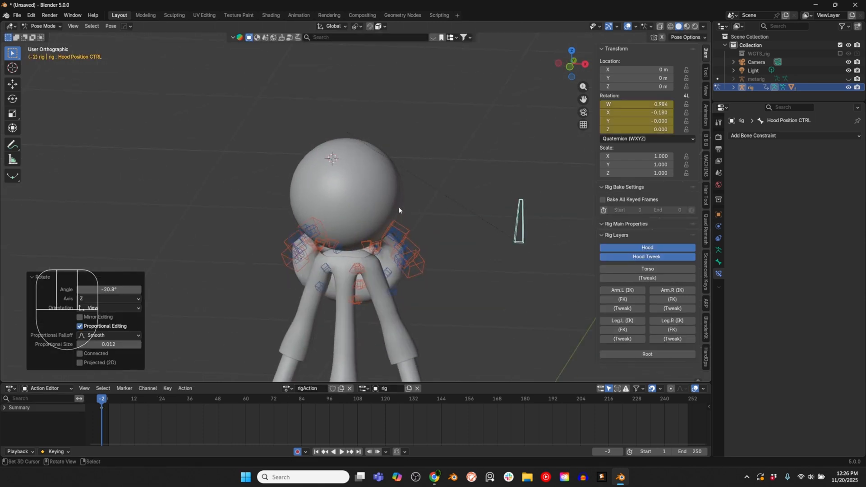
{"action": "key", "text": "KP_3"}
{"action": "key", "text": "r"}
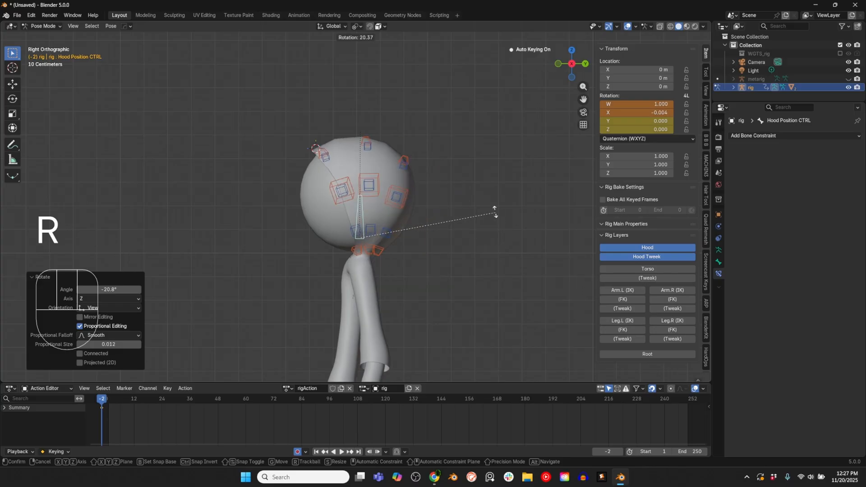
{"action": "left_click", "coordinate": [495, 212]}
{"action": "key", "text": "alt+r"}
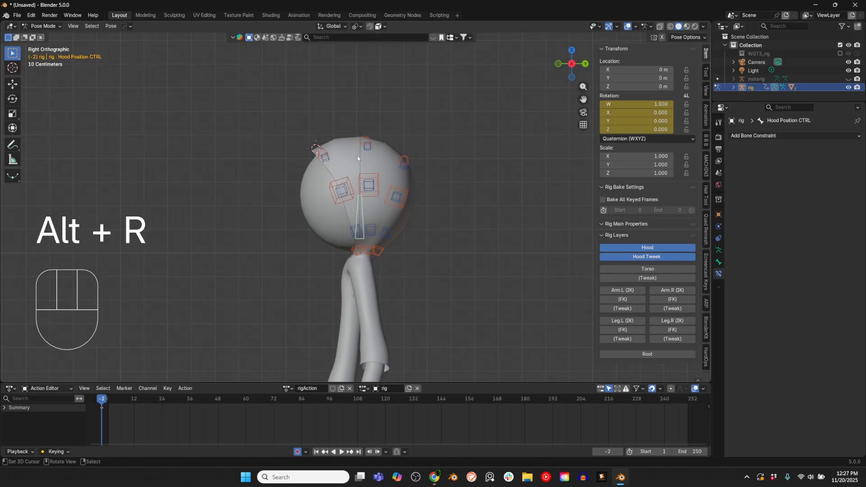
Step: Lower the hood once more by rotating the Hood Position CTRL bone about -27 degrees, then reset the bone's rotation
{"action": "key", "text": "r"}
{"action": "left_click", "coordinate": [461, 219]}
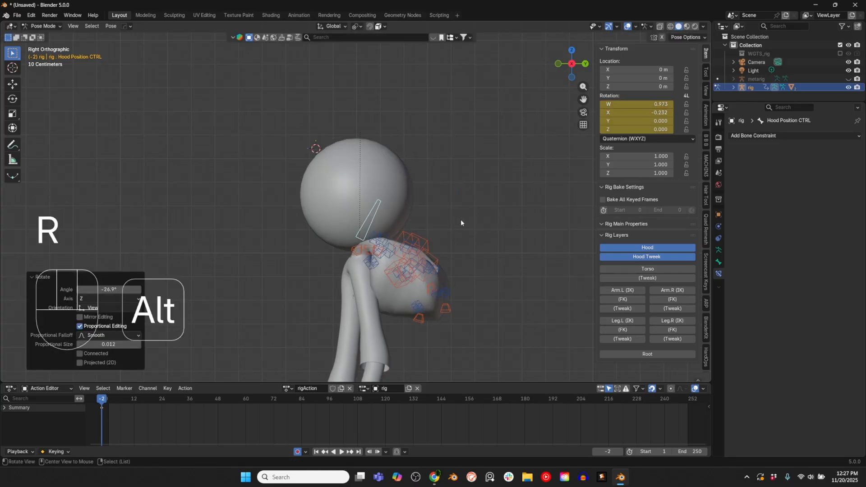
{"action": "key", "text": "alt+r"}
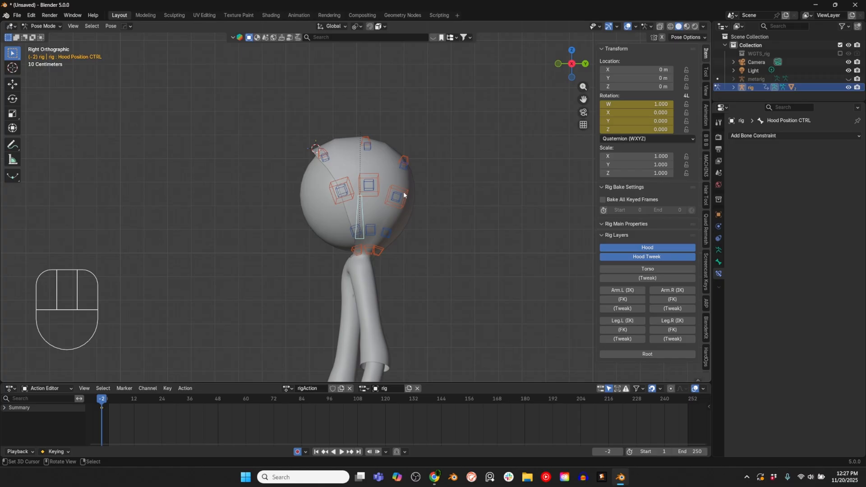
Step: Show the rig's Torso, arm, leg and Root layers, then switch the rig to Object Mode in front view
{"action": "left_click", "coordinate": [653, 268]}
{"action": "left_click", "coordinate": [653, 278]}
{"action": "key", "text": "ctrl+Tab"}
{"action": "mouse_move", "coordinate": [408, 243]}
{"action": "middle_mouse_down"}
{"action": "mouse_move", "coordinate": [420, 258]}
{"action": "mouse_move", "coordinate": [407, 250]}
{"action": "middle_mouse_up"}
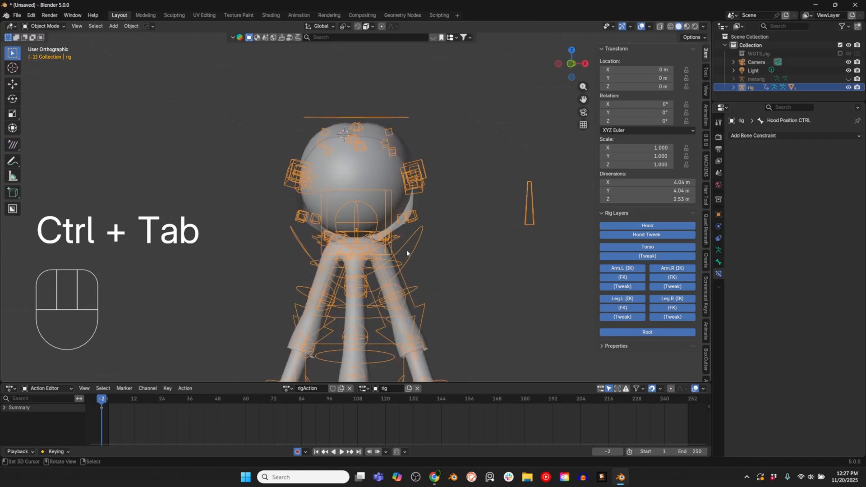
{"action": "key", "text": "KP_1"}
{"action": "middle_click_drag", "start_coordinate": [470, 258], "coordinate": [430, 259], "text": "shift"}
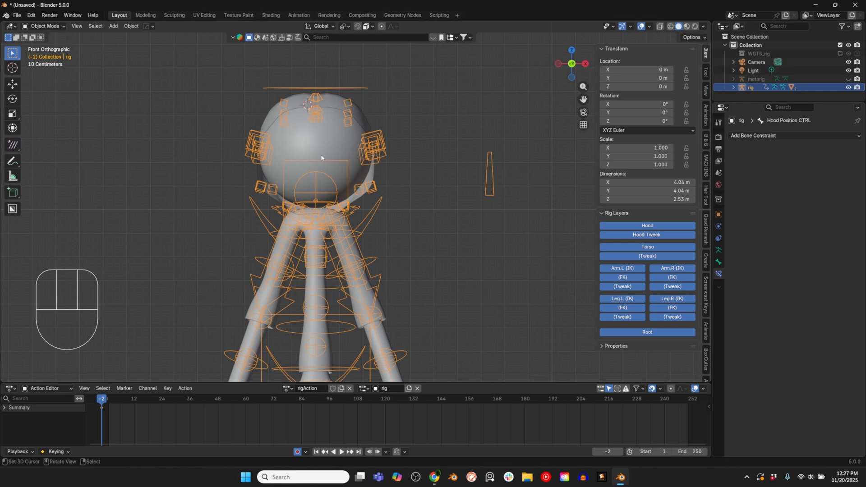
Step: Unhide the metarig, select it and put it in Pose Mode
{"action": "key", "text": "ctrl+Tab"}
{"action": "key", "text": "ctrl+Tab"}
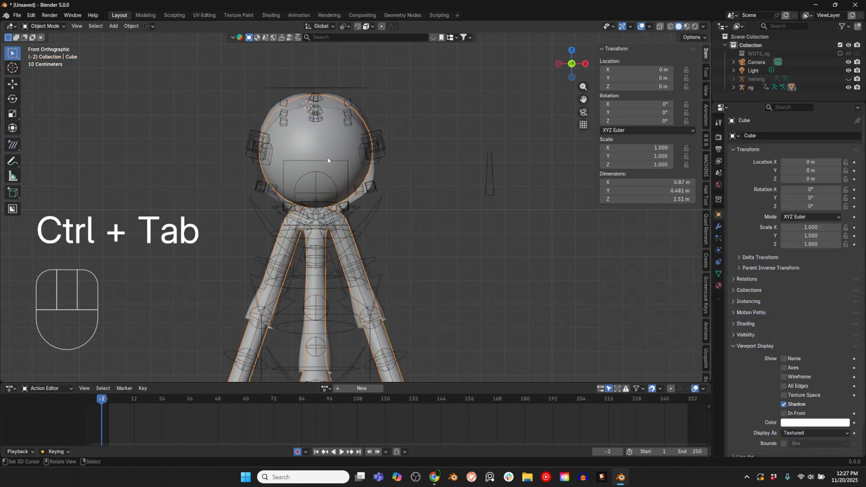
{"action": "key", "text": "ctrl+Tab"}
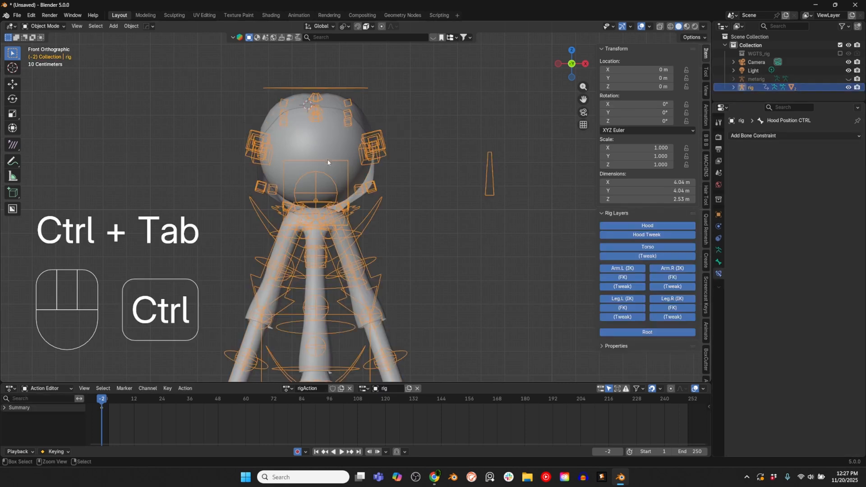
{"action": "left_click", "coordinate": [848, 79]}
{"action": "left_click", "coordinate": [756, 79]}
{"action": "key", "text": "ctrl+Tab"}
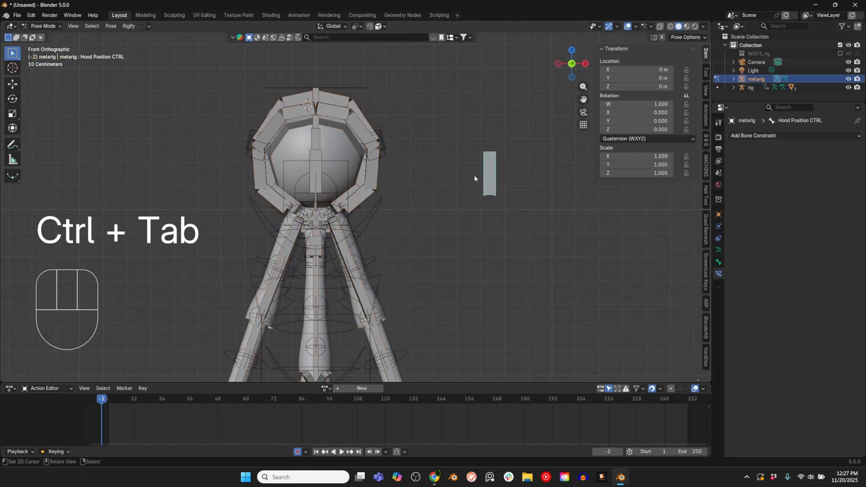
Step: Move the Hood Head Parent and Hood Chest Parent bones to a new bone collection named Hood Parents
{"action": "left_click", "coordinate": [311, 158]}
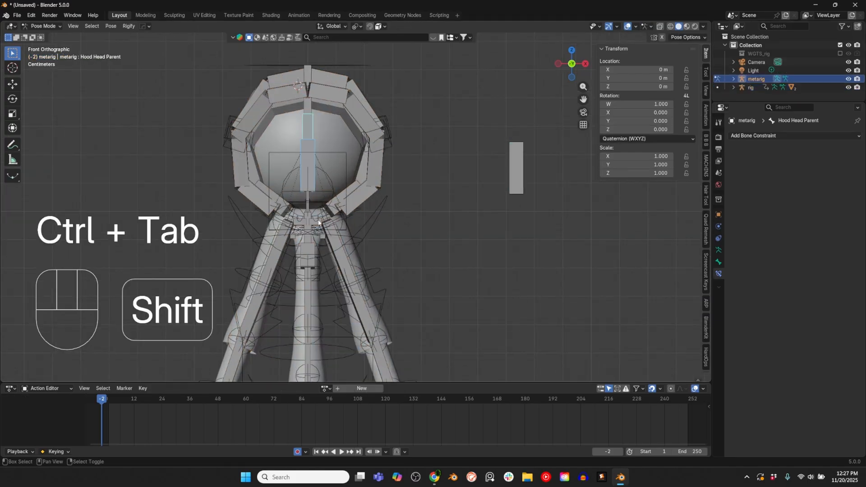
{"action": "left_click", "coordinate": [314, 253], "text": "shift"}
{"action": "key", "text": "m"}
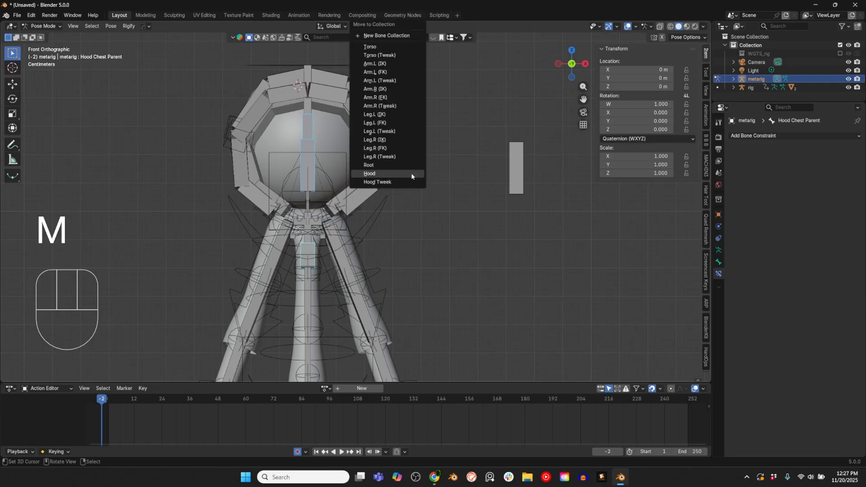
{"action": "left_click", "coordinate": [396, 33]}
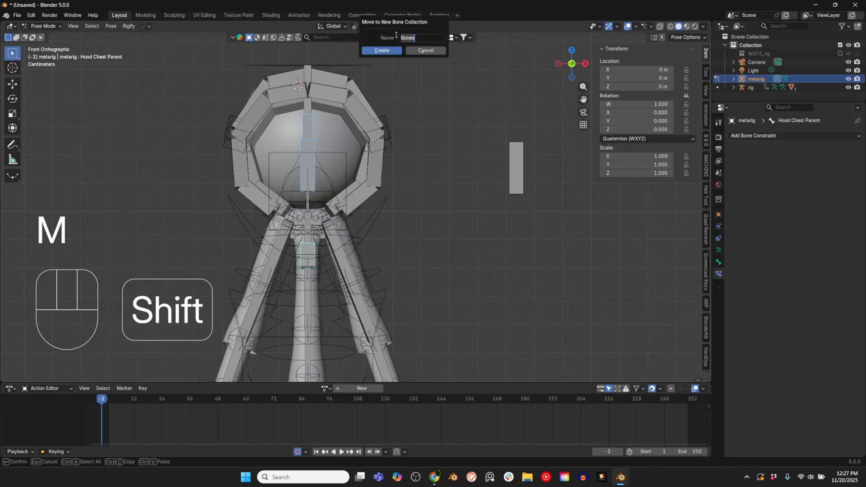
{"action": "type", "text": "Hood Parents"}
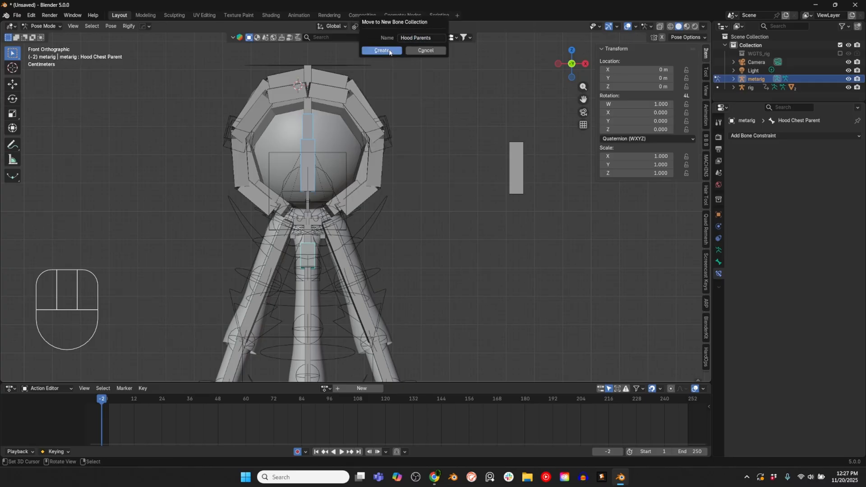
{"action": "key", "text": "Return"}
Step: Assign the Extra color set to the Hood Parents collection in the metarig's Rigify bone collection settings
{"action": "left_click", "coordinate": [719, 252]}
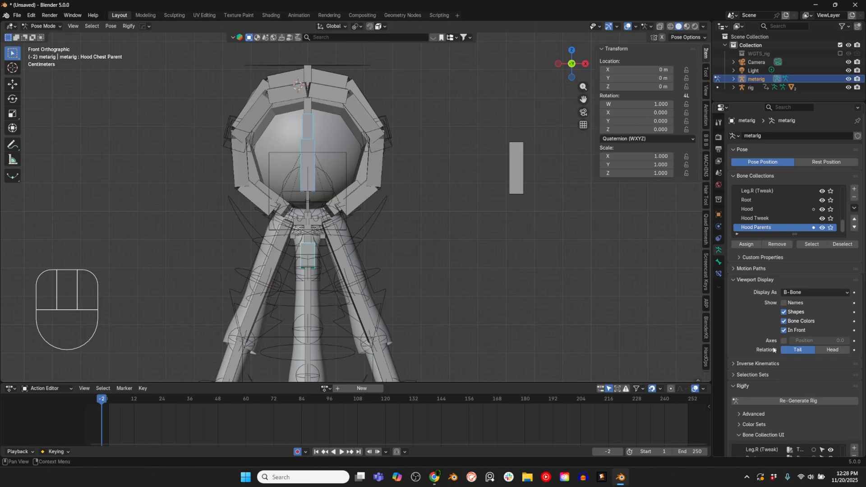
{"action": "scroll", "coordinate": [759, 443], "scroll_direction": "down", "scroll_amount": 5}
{"action": "scroll", "coordinate": [758, 435], "scroll_direction": "down", "scroll_amount": 5}
{"action": "scroll", "coordinate": [757, 429], "scroll_direction": "down", "scroll_amount": 3}
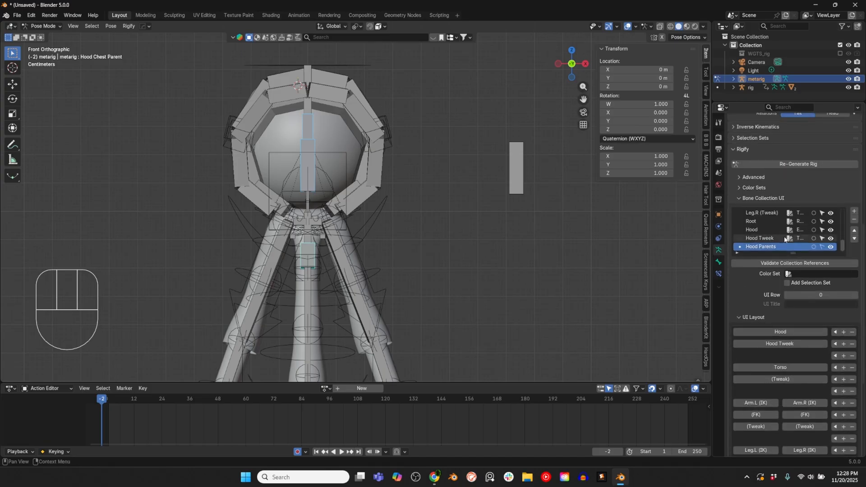
{"action": "left_click", "coordinate": [800, 274]}
{"action": "left_click", "coordinate": [794, 325]}
Step: Place Hood Parents in UI row 3 below Hood Tweak and insert an empty row before Torso
{"action": "scroll", "coordinate": [757, 328], "scroll_direction": "down", "scroll_amount": 8}
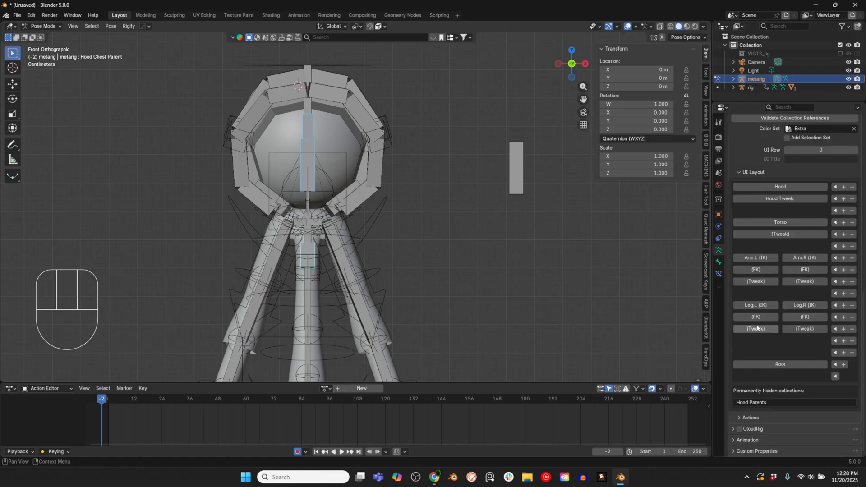
{"action": "left_click", "coordinate": [834, 211]}
{"action": "left_click", "coordinate": [844, 249]}
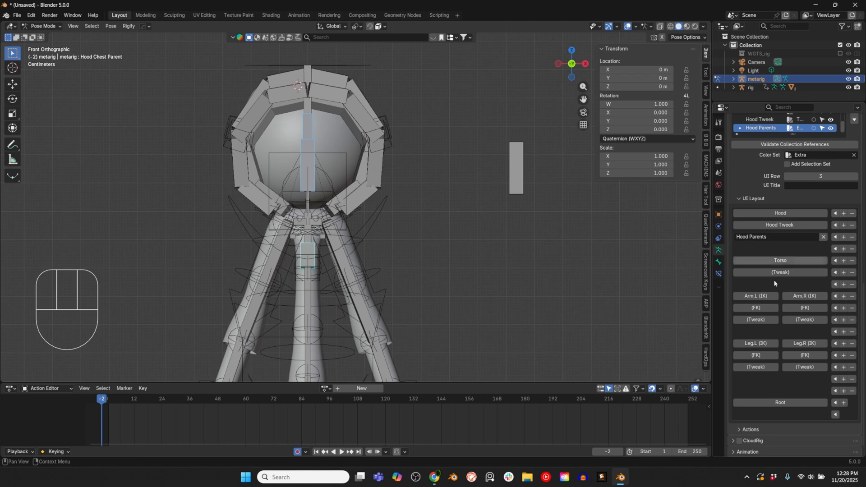
Step: Take the metarig out of Pose Mode, re-generate the Rigify rig, and put the generated rig in Pose Mode
{"action": "scroll", "coordinate": [718, 273], "scroll_direction": "up", "scroll_amount": 5}
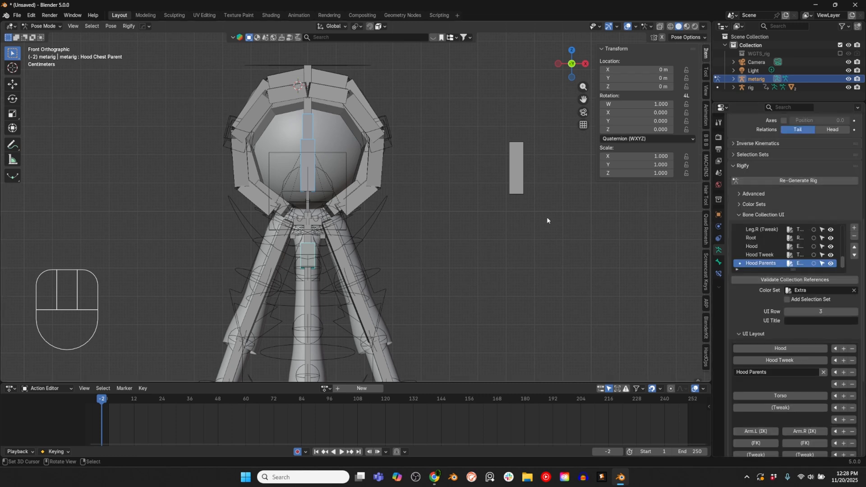
{"action": "key", "text": "ctrl+Tab"}
{"action": "left_click", "coordinate": [798, 181]}
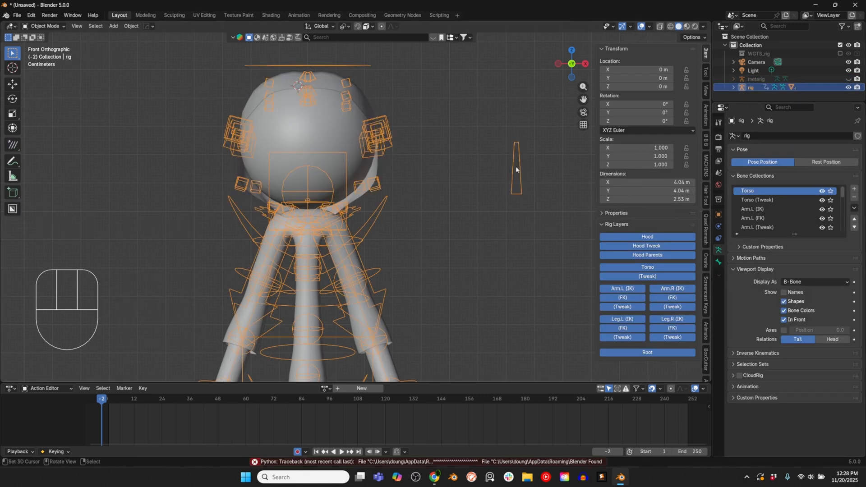
{"action": "key", "text": "ctrl+Tab"}
Step: Test-rotate the Hood Position CTRL bone on the regenerated rig
{"action": "middle_click_drag", "start_coordinate": [554, 202], "coordinate": [479, 177]}
{"action": "key", "text": "r"}
{"action": "left_click", "coordinate": [482, 161]}
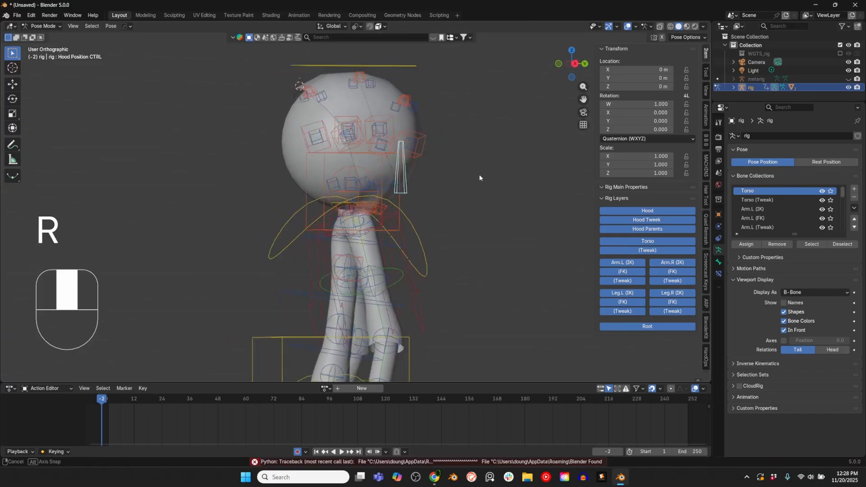
Step: Hide all rig layers except Hood and Hood Tweak
{"action": "key", "text": "KP_1"}
{"action": "left_click_drag", "start_coordinate": [627, 242], "coordinate": [672, 261]}
{"action": "middle_click_drag", "start_coordinate": [402, 140], "coordinate": [420, 171]}
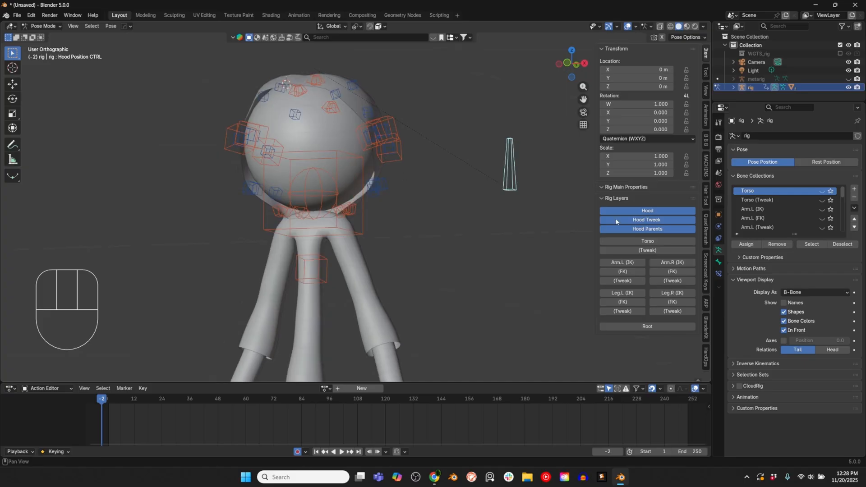
{"action": "left_click", "coordinate": [637, 231]}
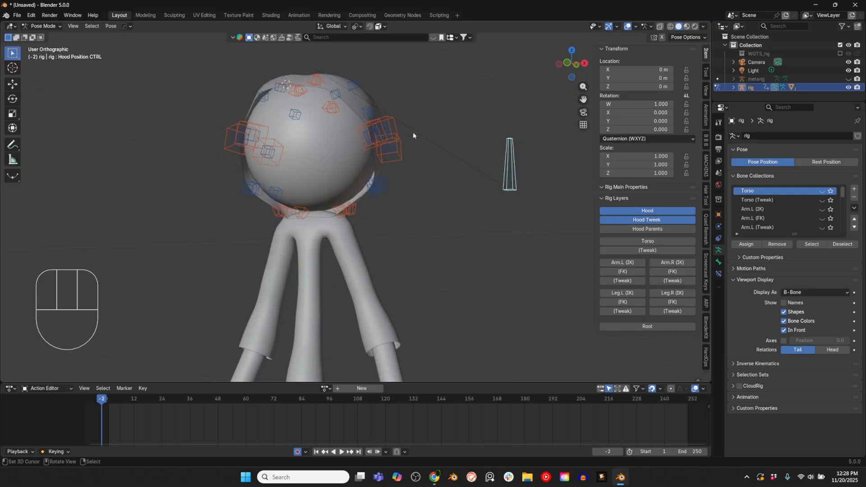
Step: Add an Action constraint to Hood Front 04.L_ctrl targeting Hood Position CTRL, with X Rotation, Local Space and a maximum of -15
{"action": "left_click", "coordinate": [304, 91], "text": "shift"}
{"action": "key", "text": "shift+ctrl+c"}
{"action": "left_click", "coordinate": [317, 94]}
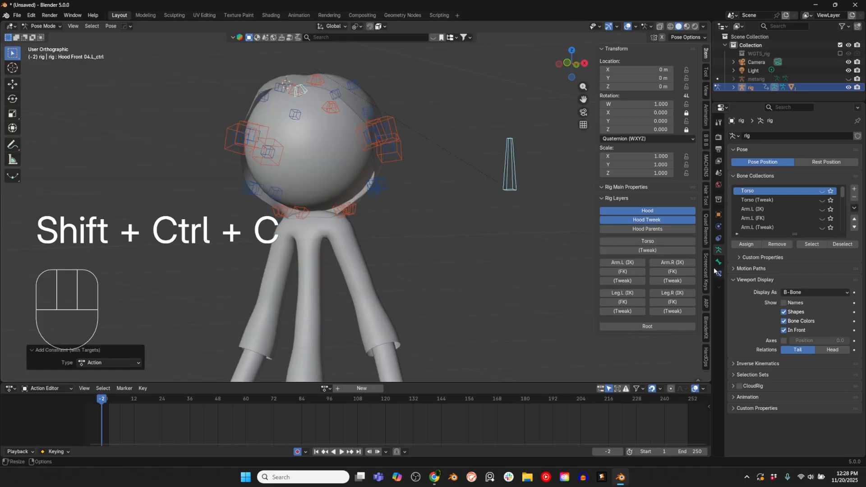
{"action": "left_click", "coordinate": [718, 274]}
{"action": "left_click", "coordinate": [803, 234]}
{"action": "left_click", "coordinate": [802, 272]}
{"action": "left_click", "coordinate": [802, 243]}
{"action": "left_click", "coordinate": [802, 293]}
{"action": "left_click", "coordinate": [806, 260]}
{"action": "type", "text": "-15"}
{"action": "key", "text": "Return"}
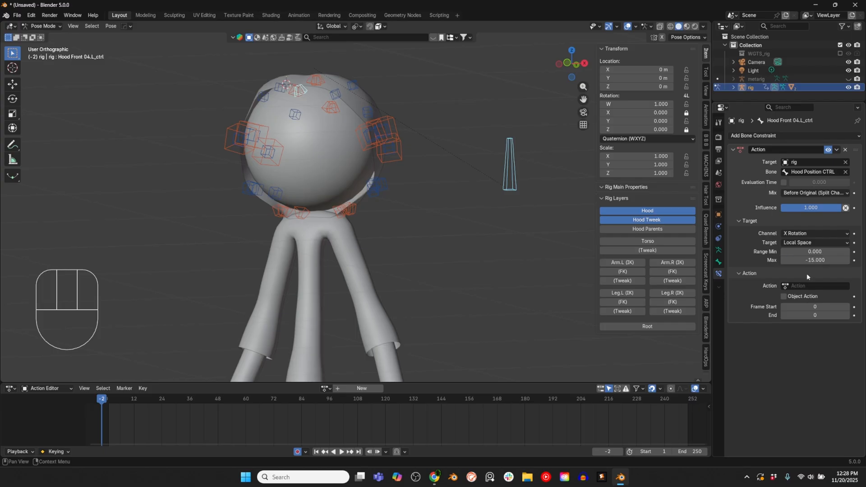
Step: Assign Hood Down Animation to the Action constraint with frame start 1 and end 31
{"action": "left_click", "coordinate": [809, 286]}
{"action": "left_click", "coordinate": [812, 301]}
{"action": "left_click", "coordinate": [818, 313]}
{"action": "type", "text": "1"}
{"action": "key", "text": "Tab"}
{"action": "type", "text": "31"}
{"action": "key", "text": "Return"}
Step: Copy the Action constraint to all hood control and tweak bones, leaving out Hood Position CTRL
{"action": "key", "text": "b"}
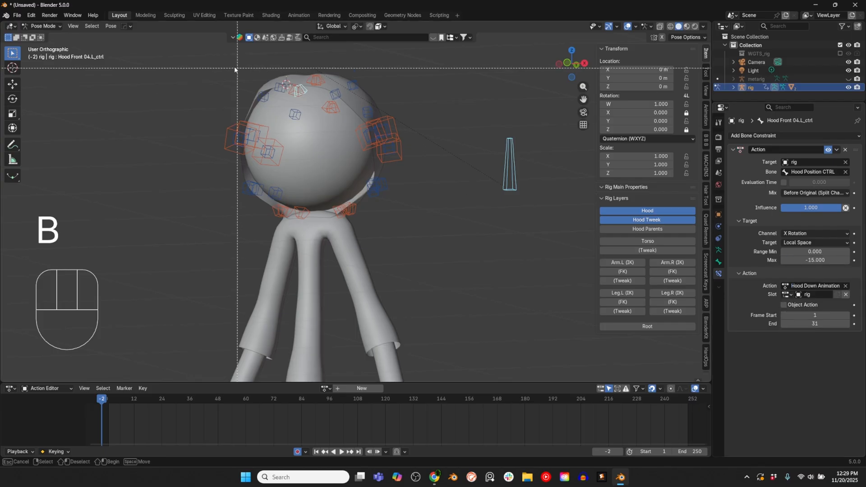
{"action": "left_click_drag", "start_coordinate": [237, 68], "coordinate": [417, 232]}
{"action": "key", "text": "b"}
{"action": "middle_click_drag", "start_coordinate": [496, 114], "coordinate": [531, 171]}
{"action": "left_click", "coordinate": [111, 26]}
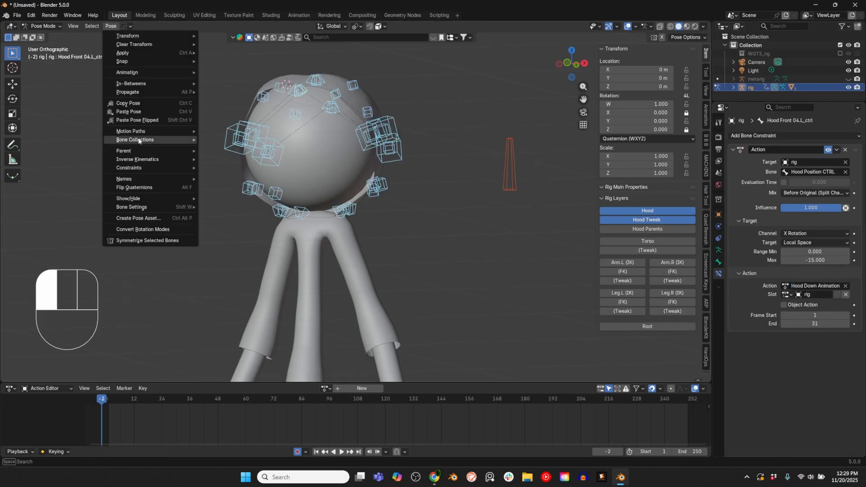
{"action": "mouse_move", "coordinate": [142, 167]}
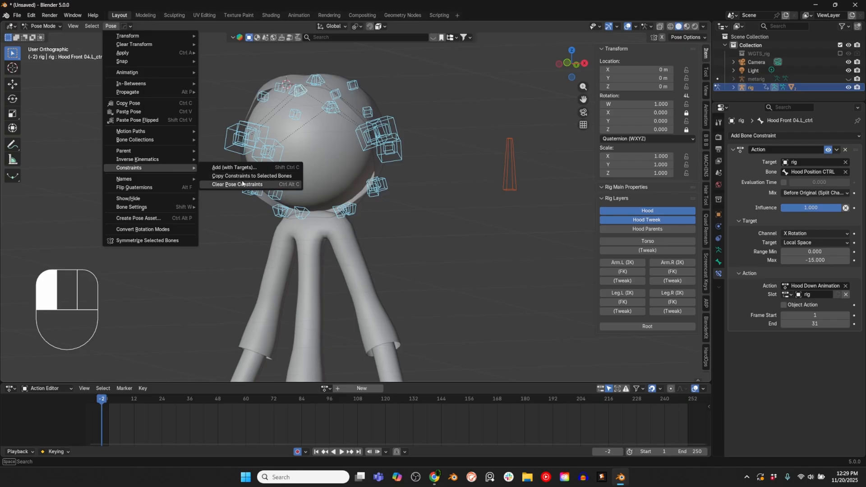
{"action": "left_click", "coordinate": [243, 176]}
Step: Test-rotate Hood Position CTRL from the side view, and show the Hood Parents and Torso rig layers
{"action": "key", "text": "KP_3"}
{"action": "key", "text": "r"}
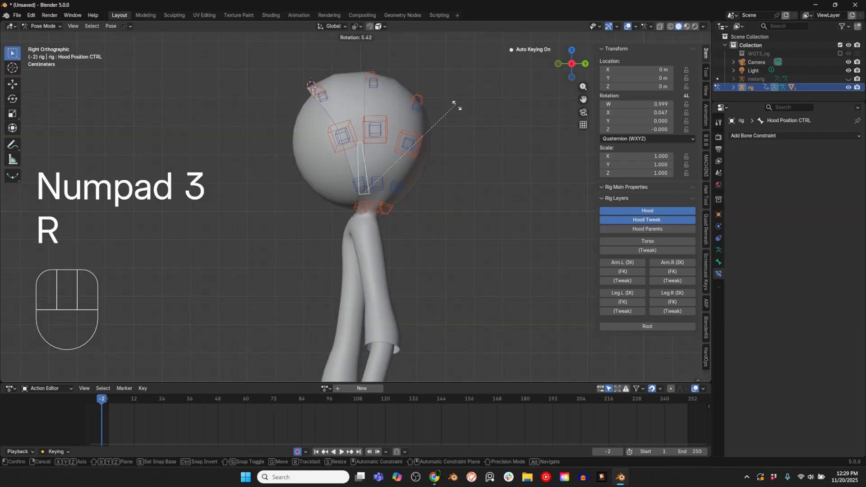
{"action": "right_click", "coordinate": [451, 109]}
{"action": "middle_click_drag", "start_coordinate": [420, 188], "coordinate": [423, 189]}
{"action": "middle_click_drag", "start_coordinate": [423, 188], "coordinate": [488, 191]}
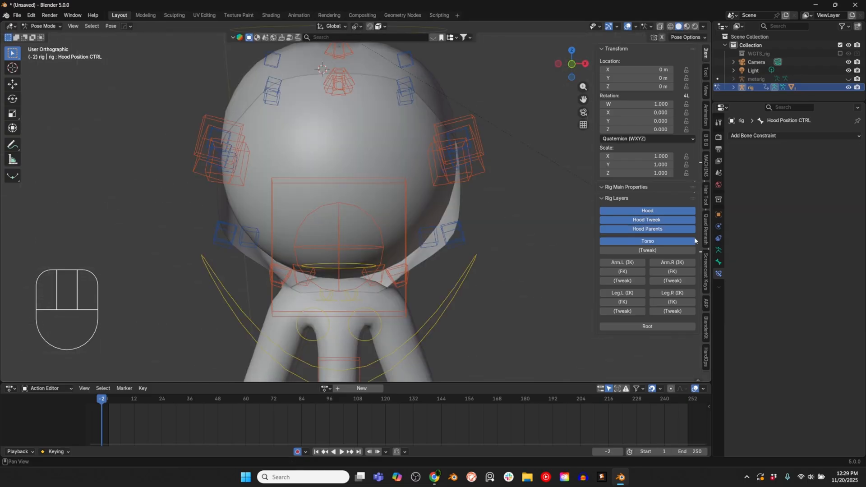
{"action": "middle_click_drag", "start_coordinate": [468, 239], "coordinate": [423, 227], "text": "shift"}
{"action": "scroll", "coordinate": [470, 240], "scroll_direction": "down", "scroll_amount": 3}
{"action": "scroll", "coordinate": [374, 190], "scroll_direction": "up", "scroll_amount": 1}
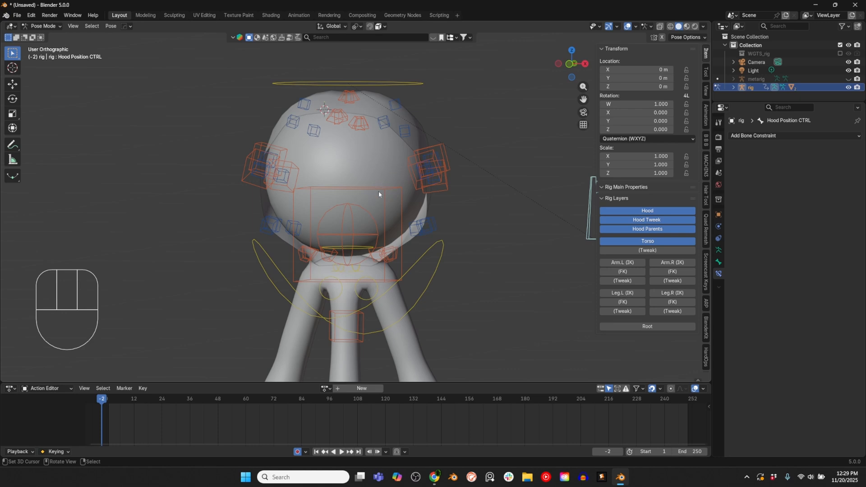
Step: Test-rotate the Hood Parent Switch bone and cancel the rotation
{"action": "left_click", "coordinate": [379, 193]}
{"action": "left_click", "coordinate": [361, 209]}
{"action": "key", "text": "r"}
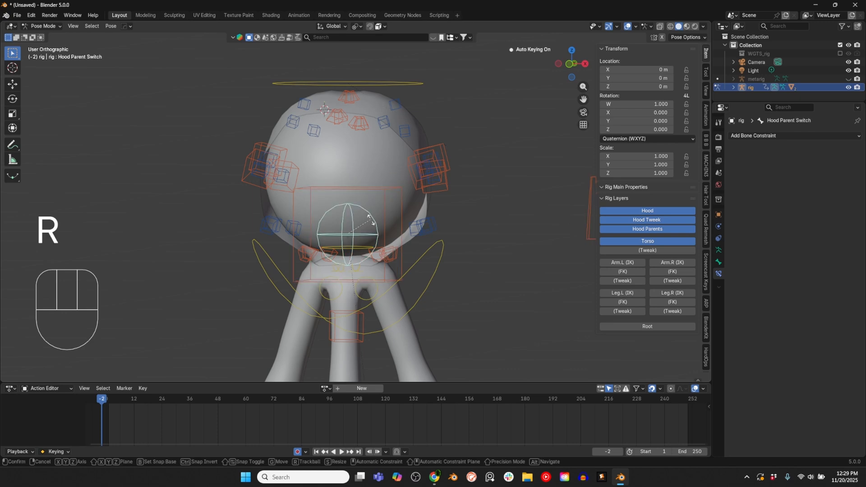
{"action": "key", "text": "r"}
{"action": "right_click", "coordinate": [373, 221]}
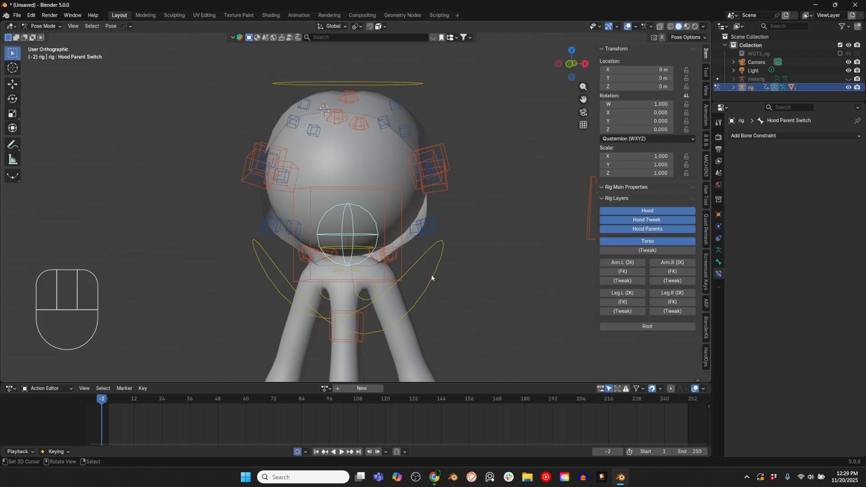
Step: Add a Child Of constraint to Hood Parent Switch with Hood Head Parent as its target bone
{"action": "middle_click_drag", "start_coordinate": [405, 231], "coordinate": [501, 224]}
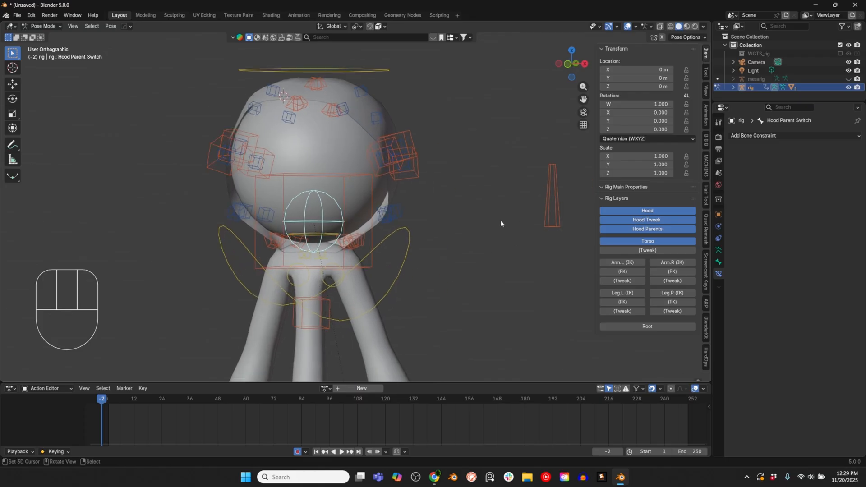
{"action": "left_click", "coordinate": [348, 179]}
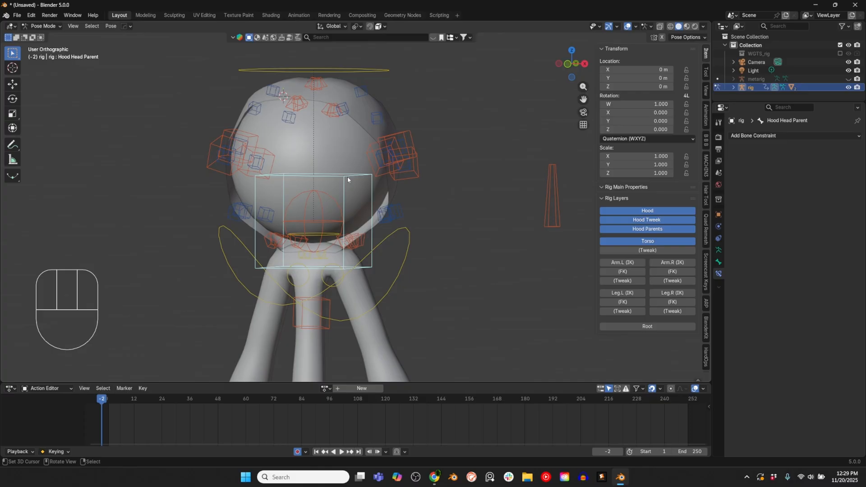
{"action": "left_click", "coordinate": [324, 200], "text": "shift"}
{"action": "key", "text": "shift+ctrl+c"}
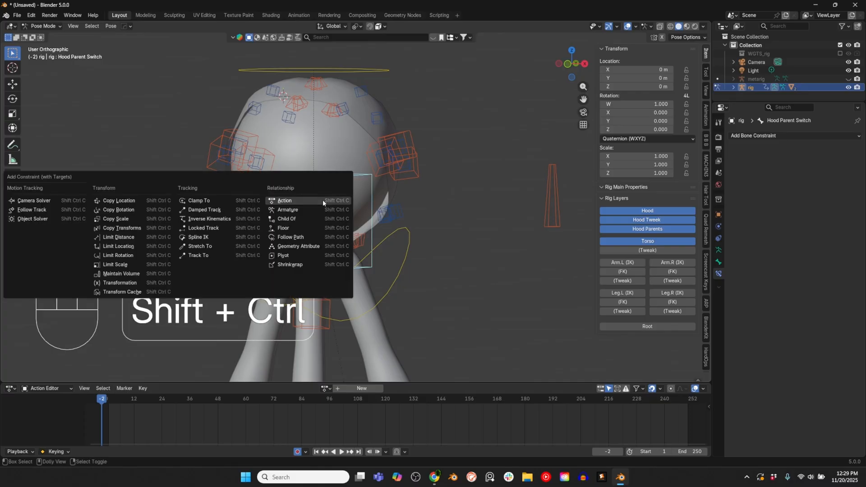
{"action": "left_click", "coordinate": [309, 218]}
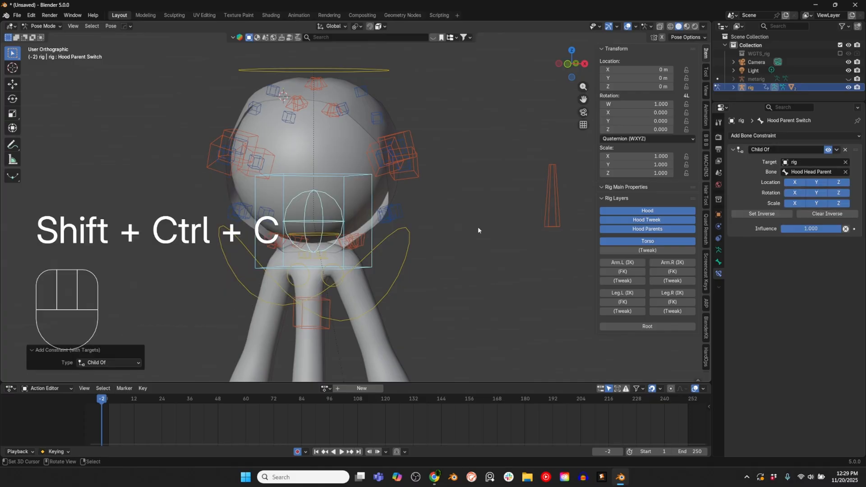
Step: Add a second Child Of constraint to Hood Parent Switch with Hood Chest Parent as its target bone
{"action": "left_click", "coordinate": [332, 304]}
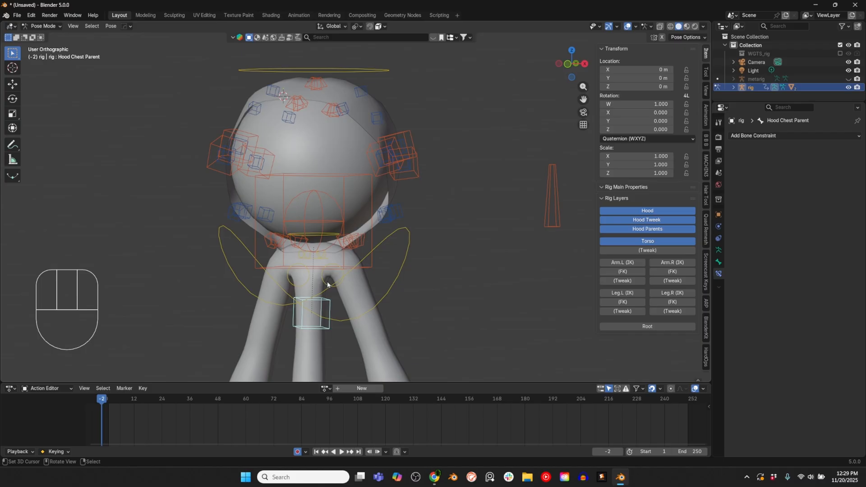
{"action": "left_click", "coordinate": [323, 196], "text": "shift"}
{"action": "key", "text": "shift+ctrl+c"}
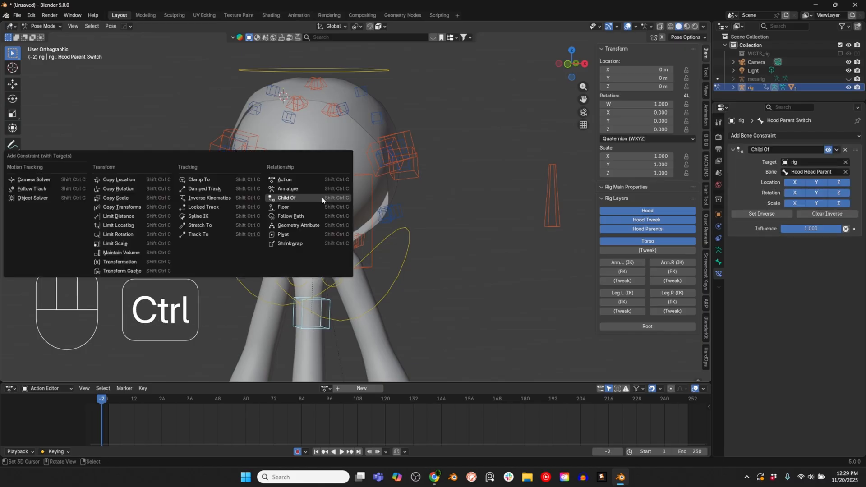
{"action": "left_click", "coordinate": [325, 197]}
Step: Rename the two Child Of constraints Hood Head Parent and Hood Chest Parent, and set the chest constraint's influence to 0
{"action": "left_click", "coordinate": [776, 145]}
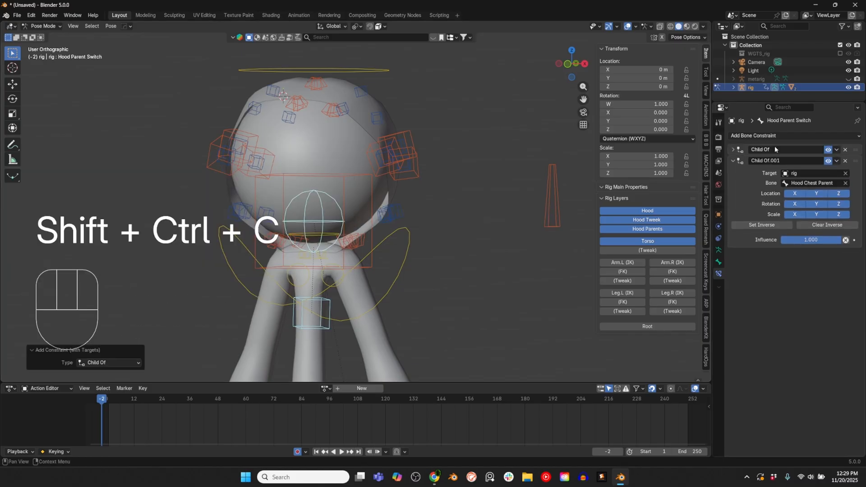
{"action": "left_click", "coordinate": [774, 149]}
{"action": "key", "text": "shift"}
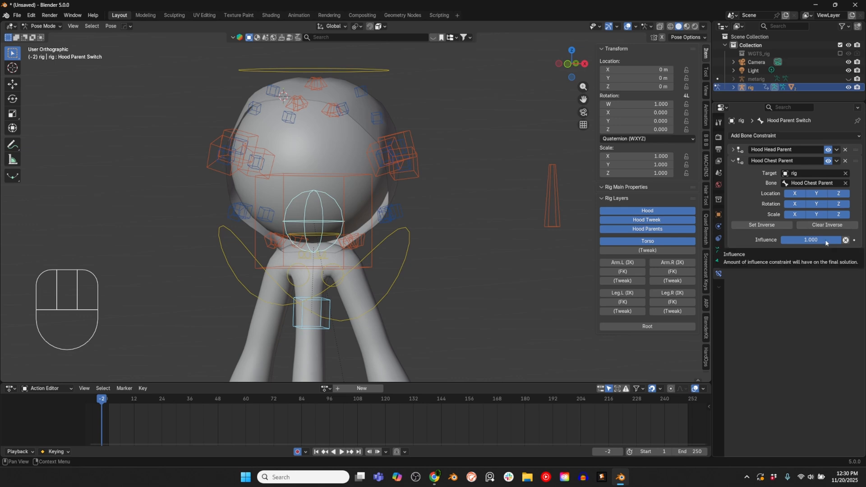
{"action": "left_click_drag", "start_coordinate": [823, 240], "coordinate": [779, 241]}
Step: Add a driver to the Hood Head Parent constraint's influence and set its type to Maximum Value
{"action": "left_click", "coordinate": [733, 149]}
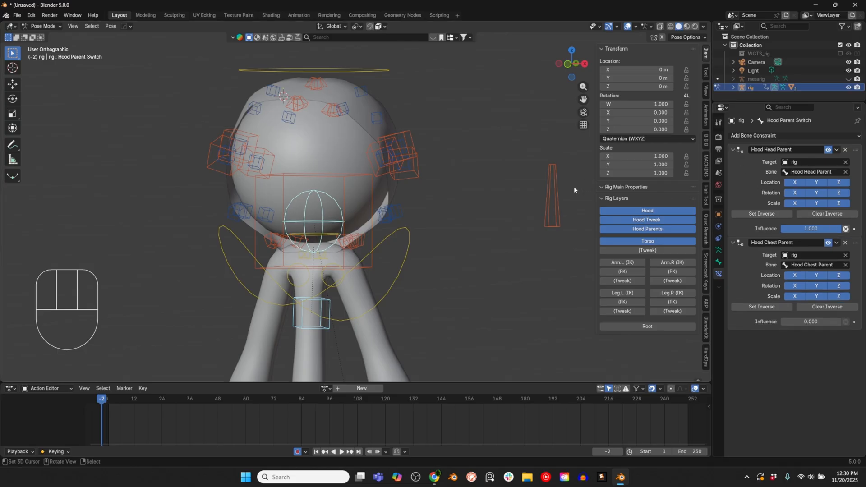
{"action": "right_click", "coordinate": [811, 229]}
{"action": "left_click", "coordinate": [824, 238]}
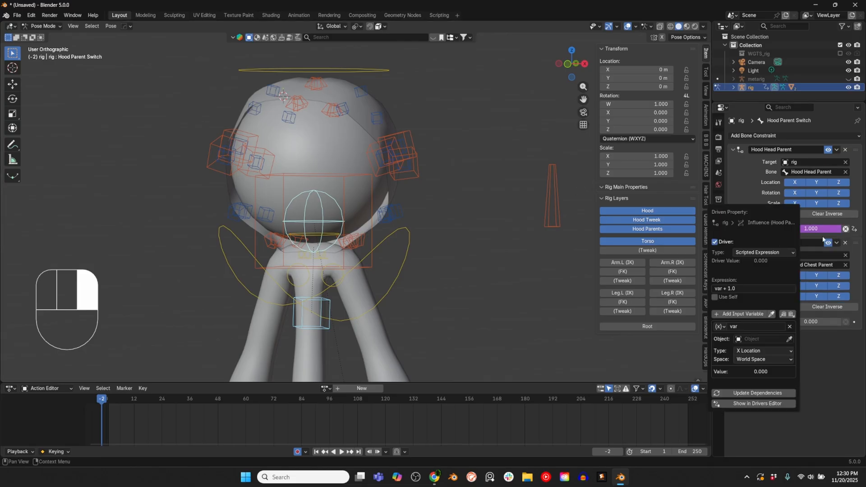
{"action": "left_click", "coordinate": [762, 252]}
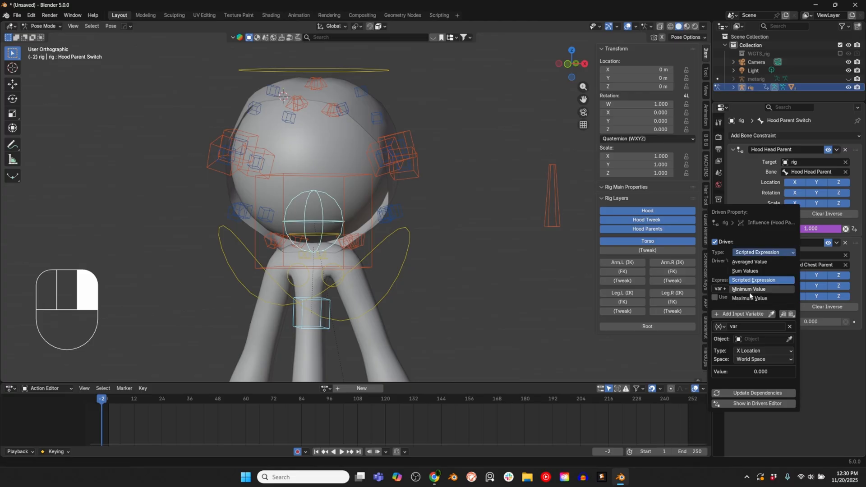
{"action": "left_click", "coordinate": [750, 299]}
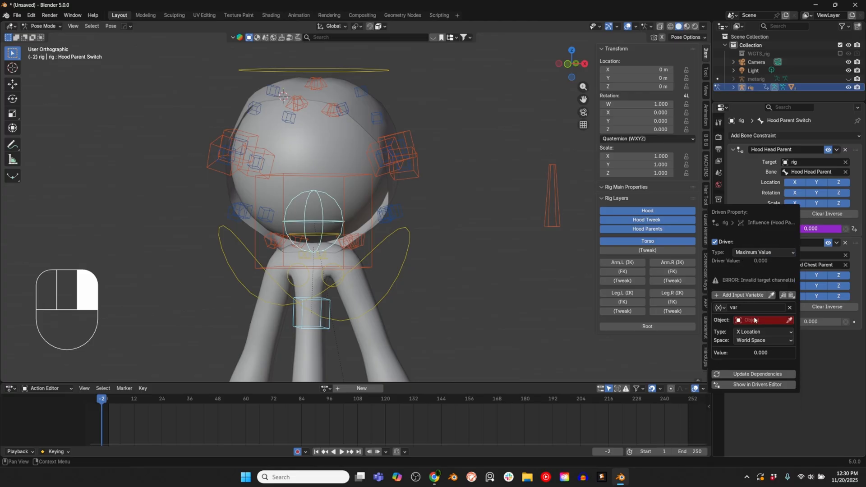
Step: Set the driver variable to the X Rotation of rig's Hood Position CTRL bone in Local Space
{"action": "left_click", "coordinate": [755, 320]}
{"action": "left_click", "coordinate": [749, 379]}
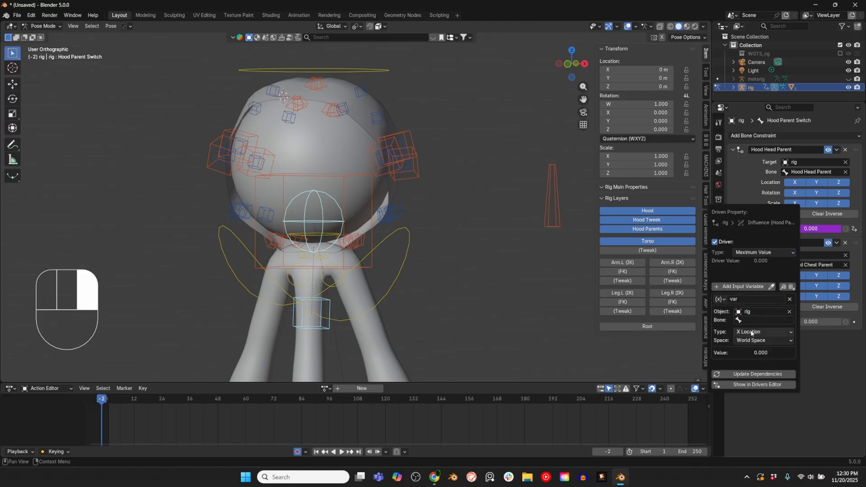
{"action": "left_click", "coordinate": [751, 319]}
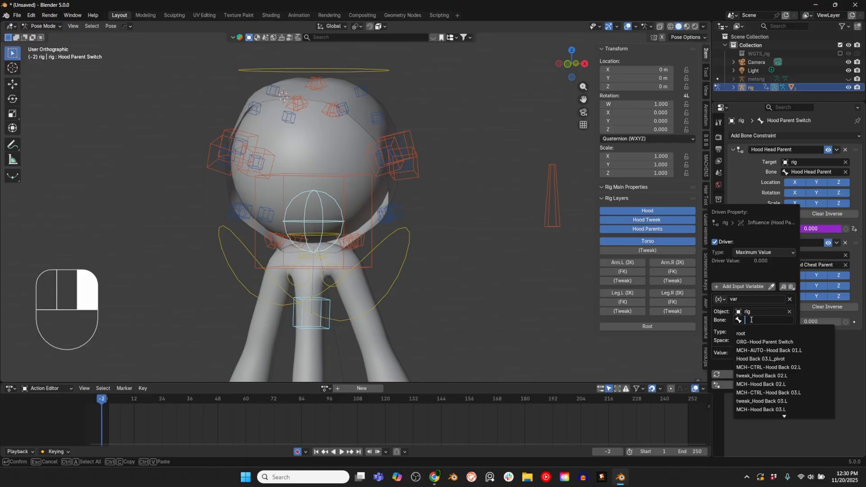
{"action": "type", "text": "Pos"}
{"action": "left_click", "coordinate": [758, 334]}
{"action": "scroll", "coordinate": [758, 334], "scroll_direction": "down", "scroll_amount": 3, "text": "ctrl"}
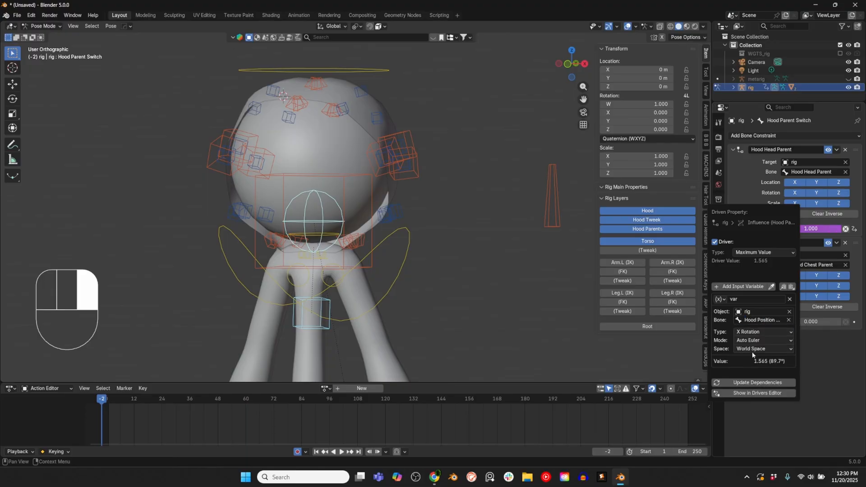
{"action": "left_click", "coordinate": [752, 352]}
{"action": "left_click", "coordinate": [751, 377]}
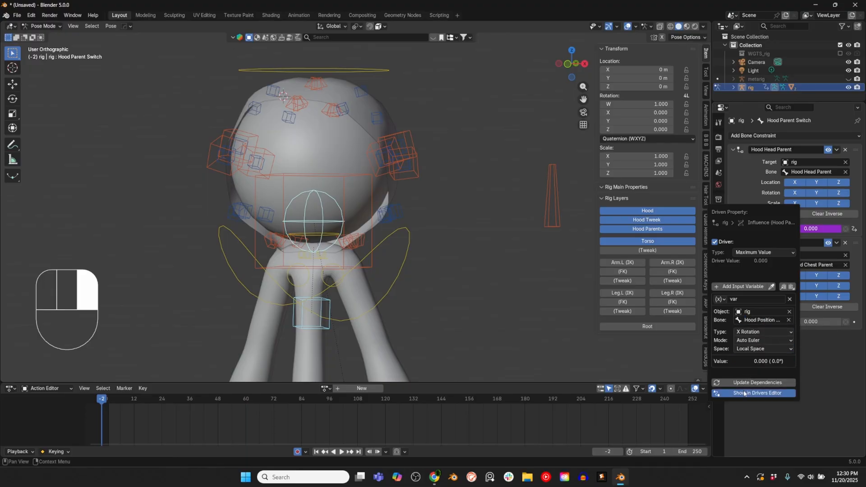
Step: Show the influence driver in the Drivers Editor and add a Generator modifier with coefficient 1 and x^1 5
{"action": "left_click", "coordinate": [744, 394]}
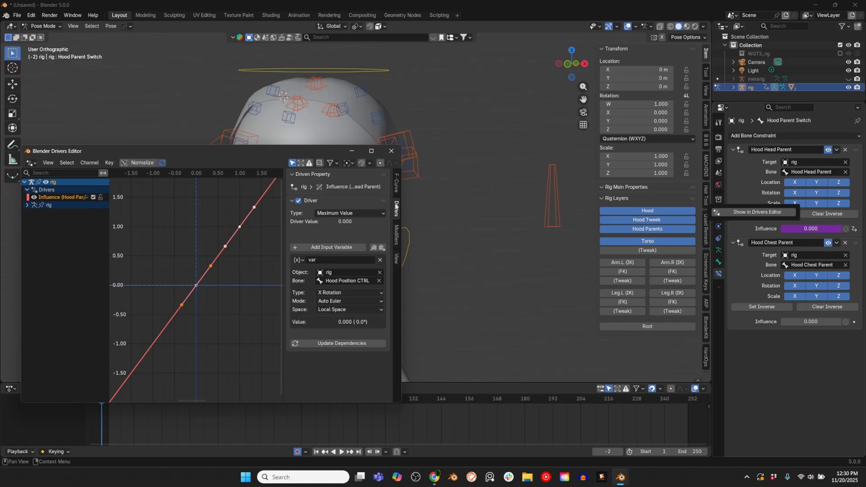
{"action": "left_click", "coordinate": [396, 235]}
{"action": "left_click", "coordinate": [291, 176]}
{"action": "left_click", "coordinate": [306, 185]}
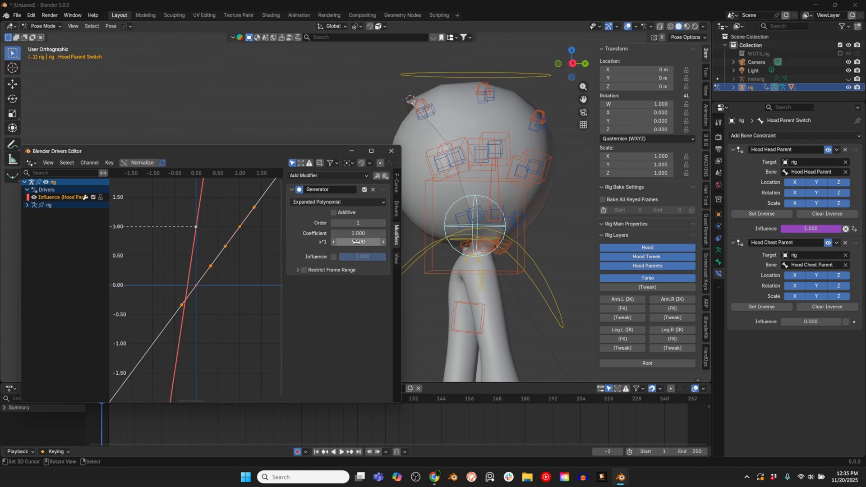
Step: Test-rotate Hood Position CTRL to check the driven Hood Head Parent influence, undo the rotation, and reselect Hood Parent Switch
{"action": "left_click", "coordinate": [494, 189]}
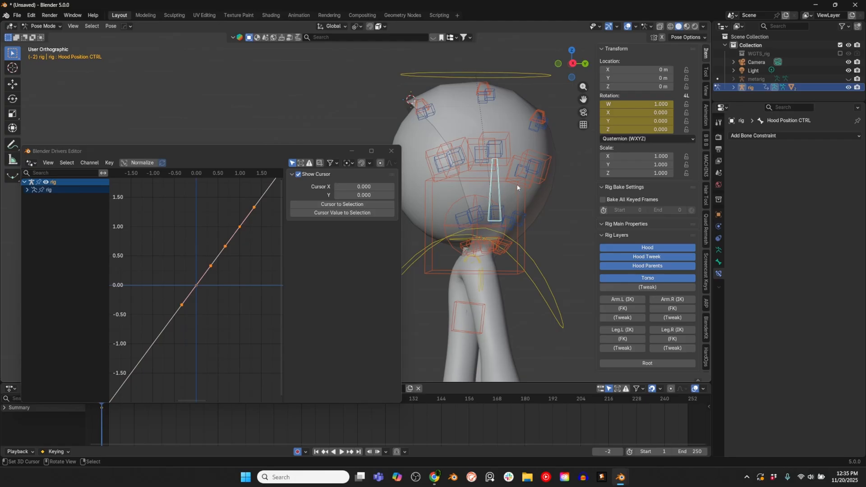
{"action": "key", "text": "r"}
{"action": "left_click", "coordinate": [549, 194]}
{"action": "right_click", "coordinate": [478, 203]}
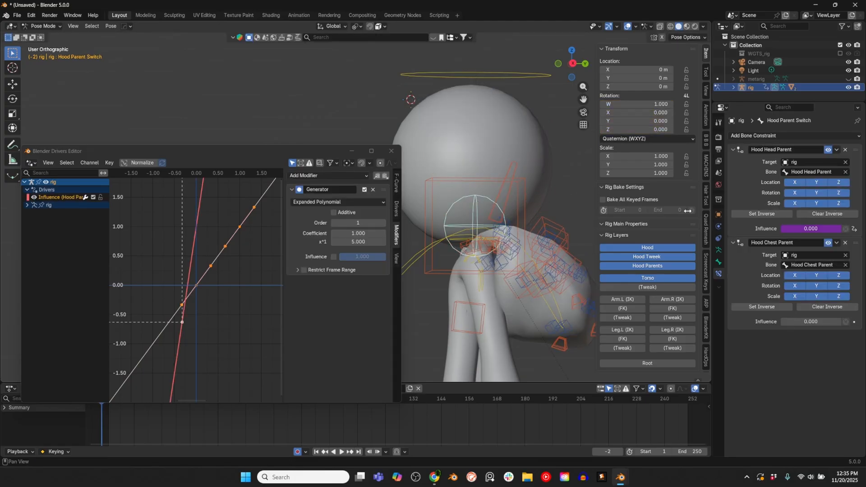
{"action": "key", "text": "ctrl+z"}
{"action": "key", "text": "ctrl+z"}
{"action": "left_click", "coordinate": [507, 215]}
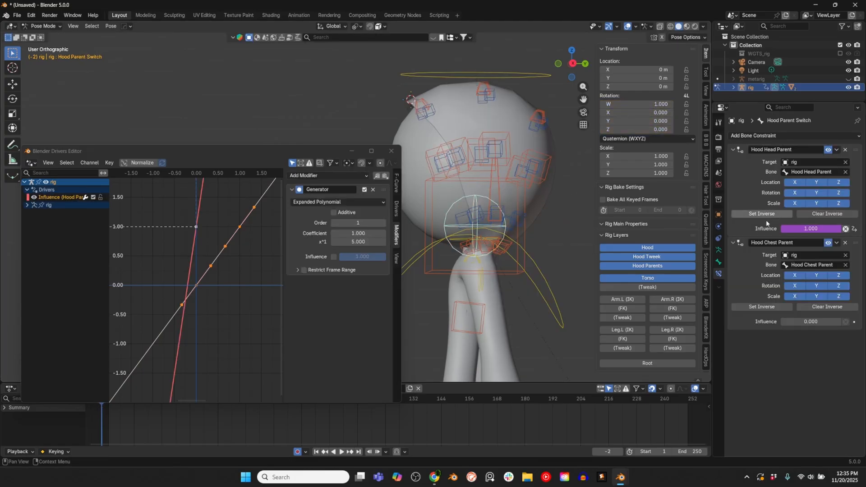
Step: Copy the Hood Head Parent influence driver to the Hood Chest Parent influence and set its Generator to coefficient 0 and x^1 -5
{"action": "right_click", "coordinate": [771, 229]}
{"action": "left_click", "coordinate": [784, 237]}
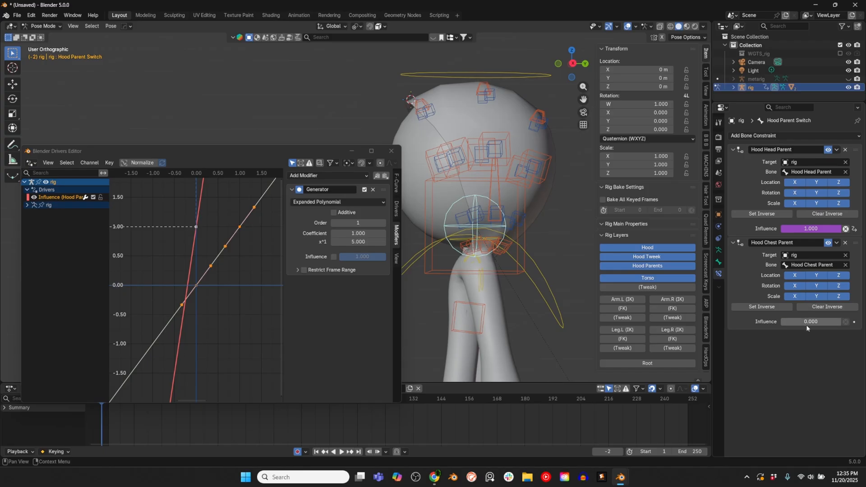
{"action": "right_click", "coordinate": [826, 321]}
{"action": "left_click", "coordinate": [802, 339]}
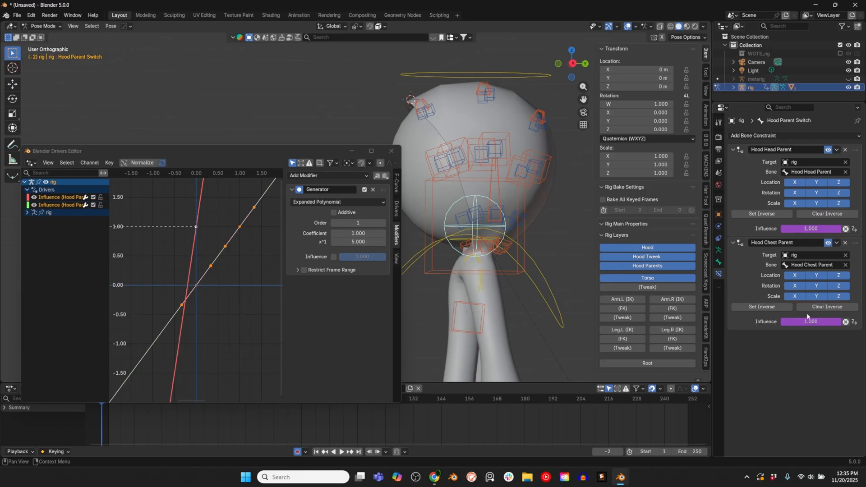
{"action": "left_click", "coordinate": [61, 205]}
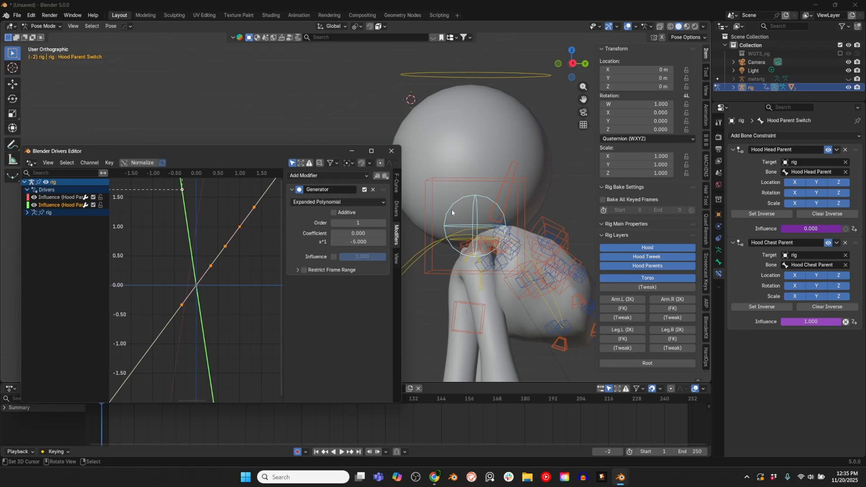
Step: Test-rotate the head control with the hood raised to check the hood's head parenting, and cancel the rotation
{"action": "left_click", "coordinate": [504, 192]}
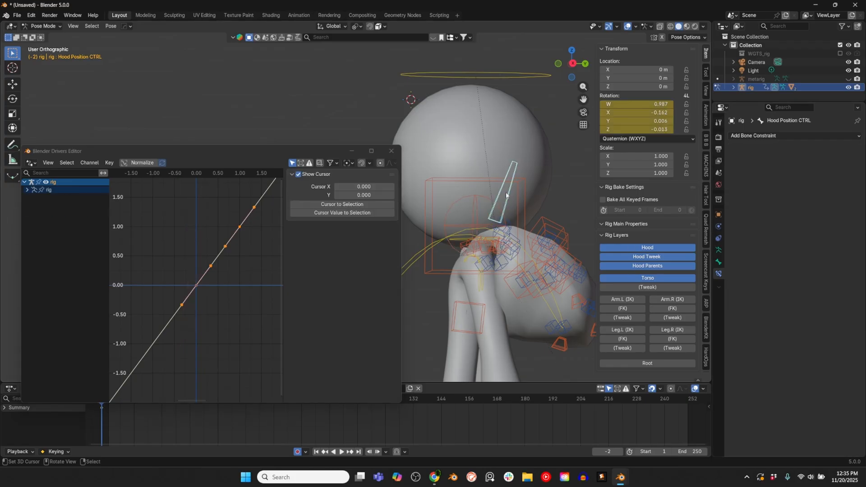
{"action": "key", "text": "r"}
{"action": "key", "text": "r"}
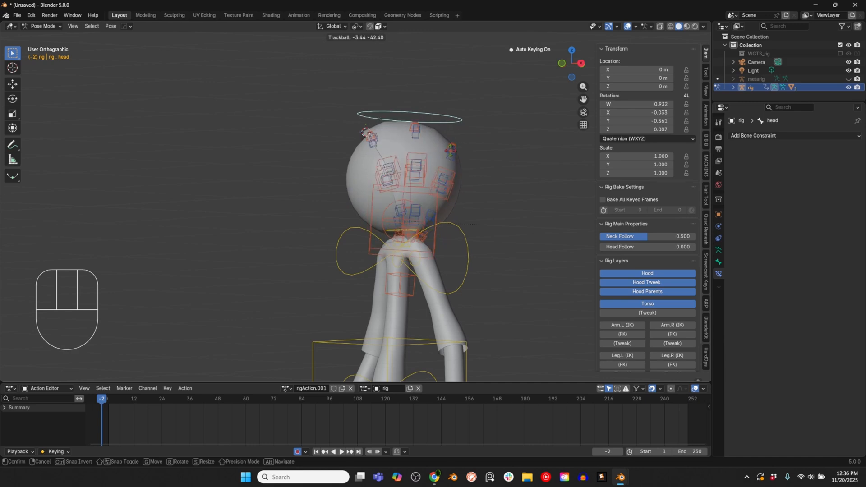
{"action": "right_click", "coordinate": [541, 201]}
Step: Lower the hood by rotating Hood Position CTRL about -23° in the right orthographic view
{"action": "middle_click_drag", "start_coordinate": [540, 198], "coordinate": [494, 194]}
{"action": "right_click", "coordinate": [479, 191]}
{"action": "key", "text": "KP_3"}
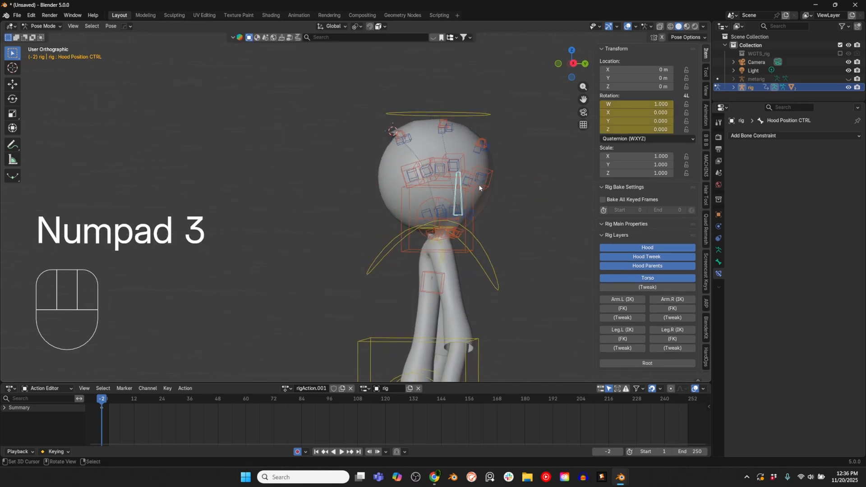
{"action": "key", "text": "r"}
{"action": "left_click", "coordinate": [550, 218]}
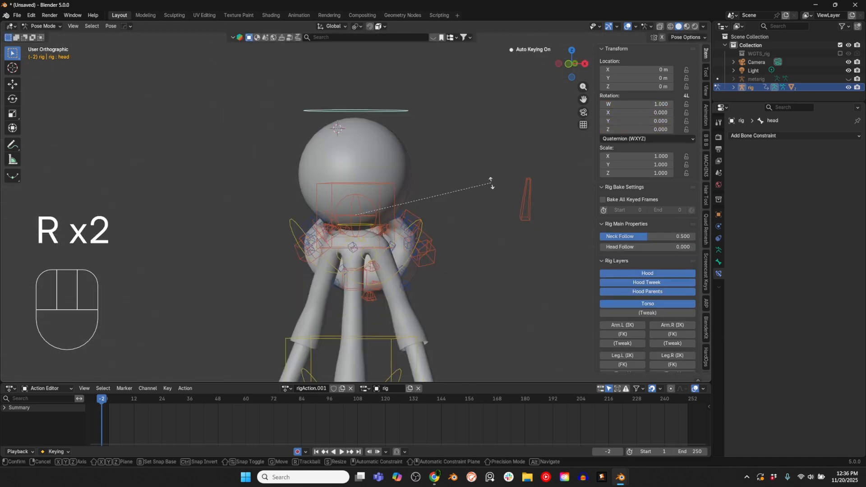
Step: Test-rotate the head and chest controls with the hood lowered to check its chest parenting, cancelling each rotation
{"action": "key", "text": "r"}
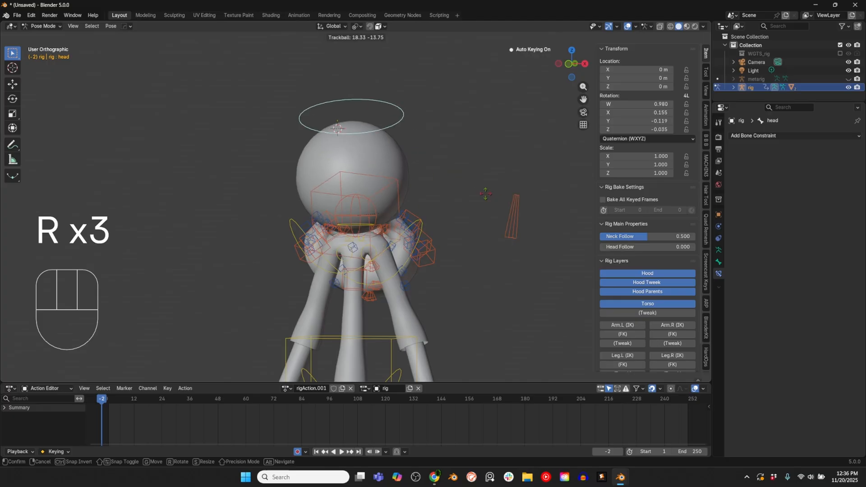
{"action": "right_click", "coordinate": [447, 185]}
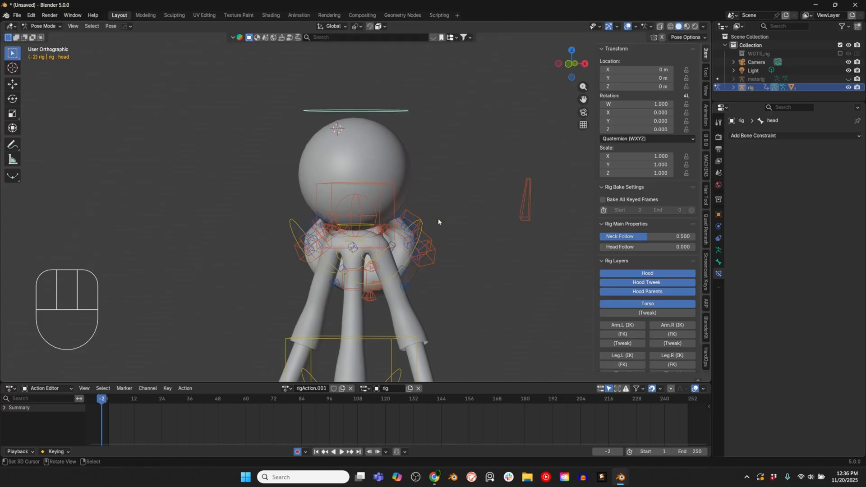
{"action": "left_click", "coordinate": [383, 254]}
{"action": "key", "text": "KP_1"}
{"action": "key", "text": "r"}
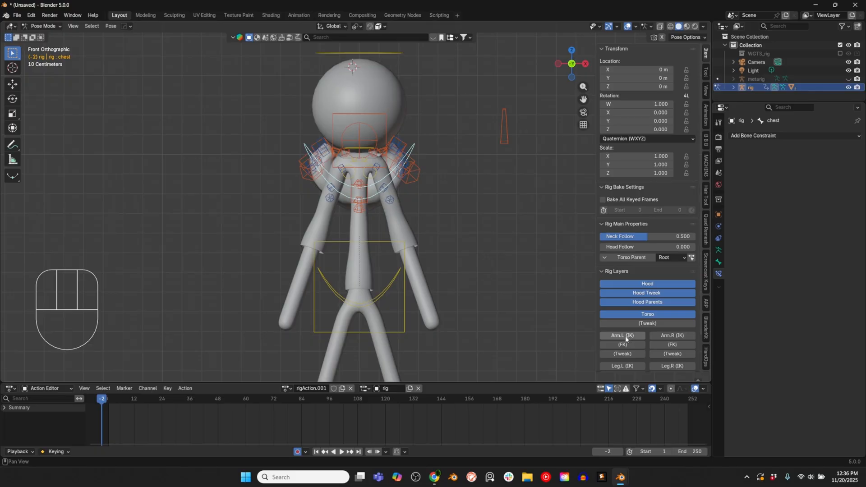
Step: Show the rig layers Arm.L (IK), Arm.R (IK), Leg.L (IK), Leg.R (IK) and Root
{"action": "left_click", "coordinate": [625, 336]}
{"action": "left_click", "coordinate": [668, 335]}
{"action": "scroll", "coordinate": [633, 363], "scroll_direction": "down", "scroll_amount": 2, "text": "shift"}
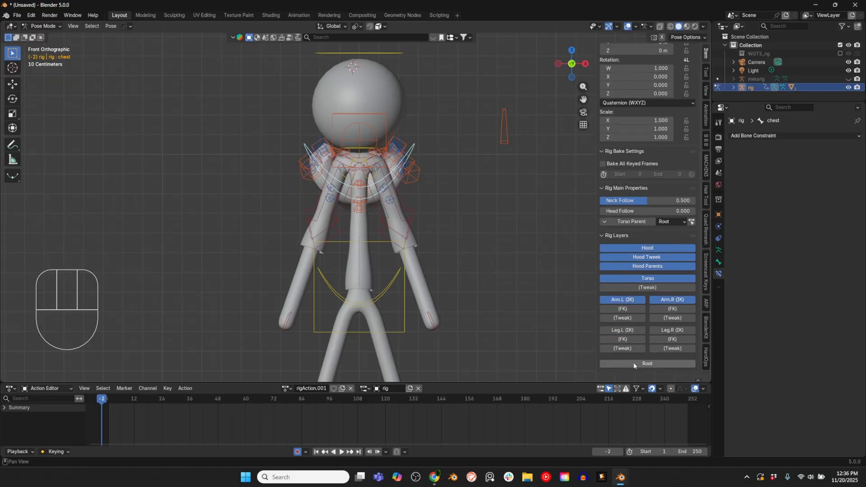
{"action": "left_click", "coordinate": [623, 330]}
{"action": "left_click", "coordinate": [672, 330]}
{"action": "left_click", "coordinate": [635, 364]}
{"action": "scroll", "coordinate": [428, 284], "scroll_direction": "down", "scroll_amount": 1}
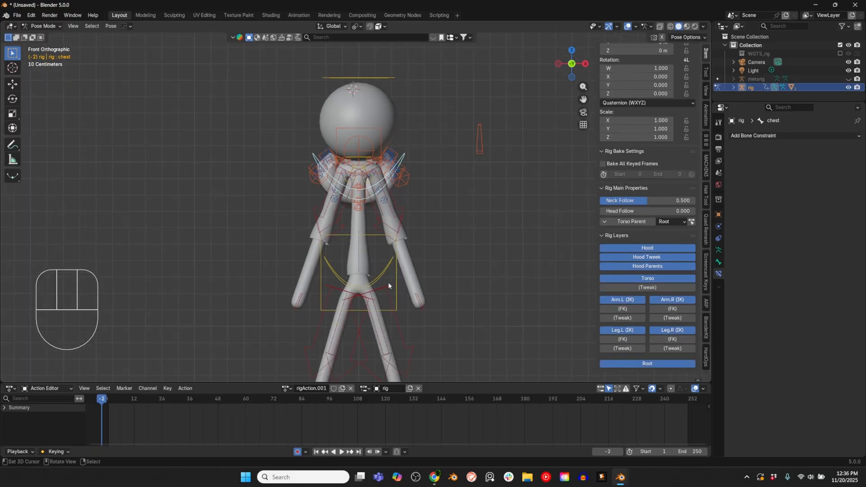
Step: Test-move the torso control to check how the hands follow, and cancel the move
{"action": "left_click", "coordinate": [388, 285]}
{"action": "key", "text": "g"}
{"action": "right_click", "coordinate": [537, 298]}
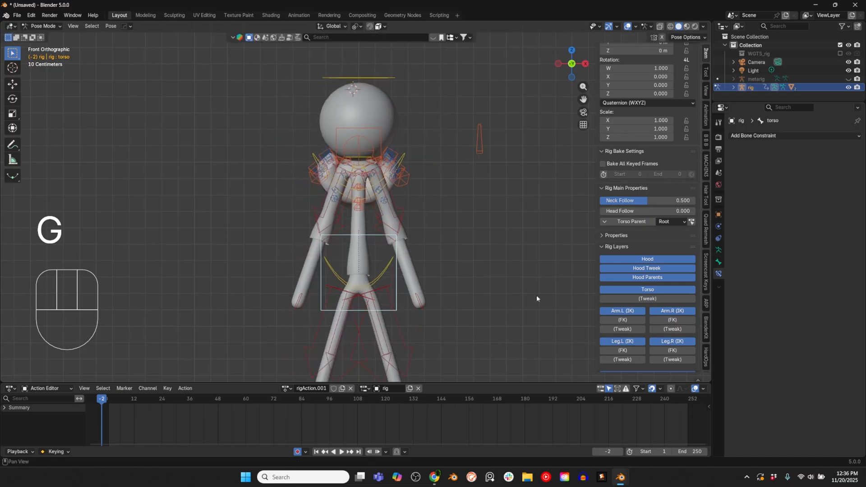
Step: Set the IK Parent of both hand_ik.L and hand_ik.R to Chest
{"action": "left_click", "coordinate": [422, 297]}
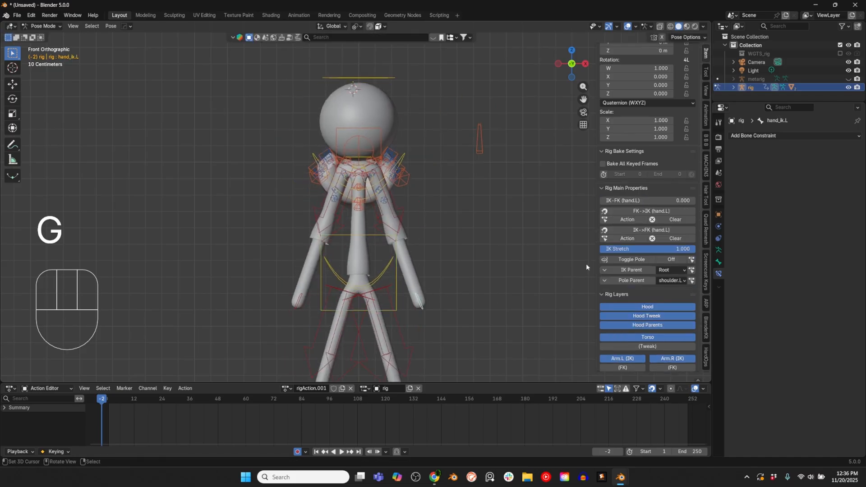
{"action": "left_click", "coordinate": [679, 273]}
{"action": "left_click", "coordinate": [668, 328]}
{"action": "left_click", "coordinate": [299, 298]}
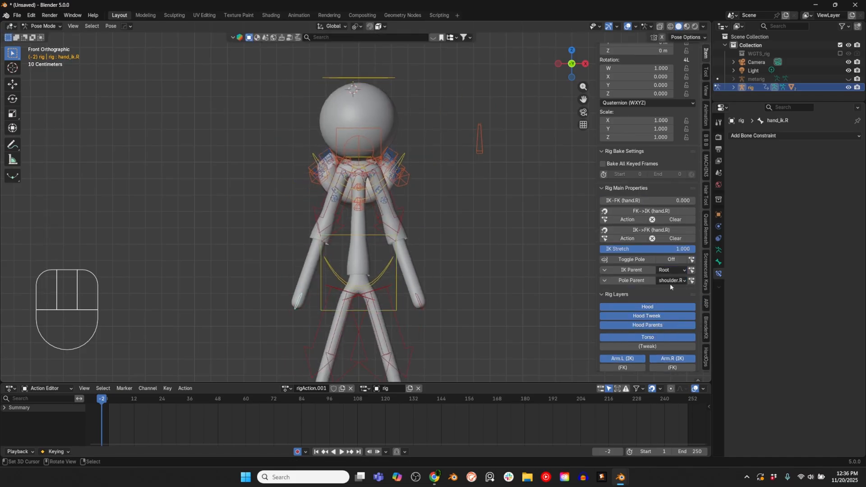
{"action": "left_click", "coordinate": [673, 270]}
{"action": "left_click", "coordinate": [667, 327]}
Step: Move the torso control down so the figure's legs bend into a crouch
{"action": "left_click", "coordinate": [367, 235]}
{"action": "scroll", "coordinate": [409, 253], "scroll_direction": "down", "scroll_amount": 1}
{"action": "key", "text": "g"}
{"action": "right_click", "coordinate": [431, 265]}
{"action": "scroll", "coordinate": [431, 264], "scroll_direction": "down", "scroll_amount": 2}
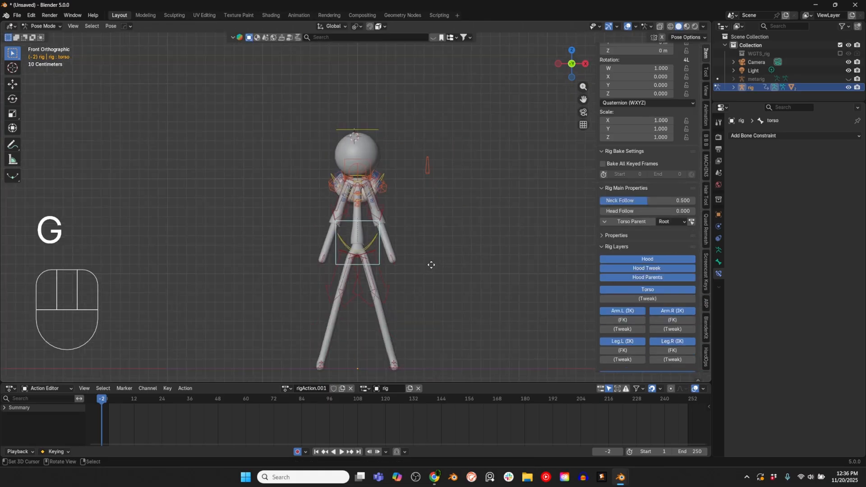
{"action": "key", "text": "g"}
{"action": "left_click", "coordinate": [430, 290]}
Step: Pose the left arm with hand_ik.L, bringing the hand forward by about 0.28 m along negative Y
{"action": "middle_click_drag", "start_coordinate": [403, 244], "coordinate": [359, 245]}
{"action": "scroll", "coordinate": [383, 275], "scroll_direction": "up", "scroll_amount": 3}
{"action": "left_click", "coordinate": [436, 347]}
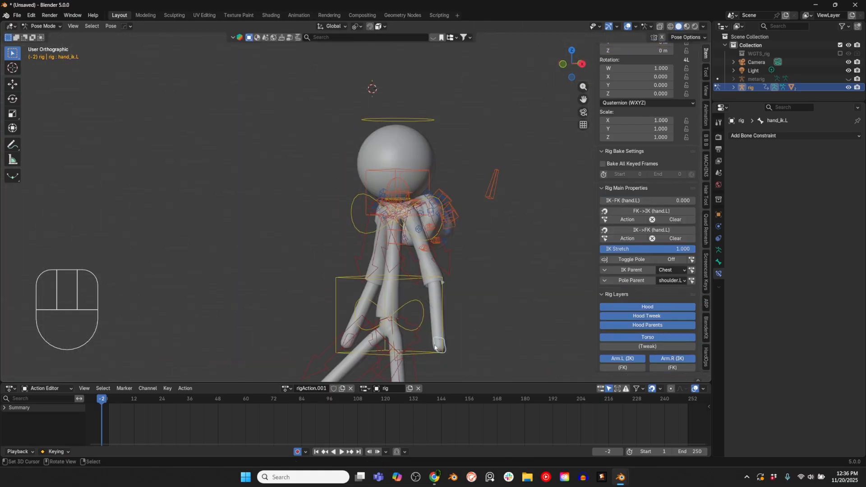
{"action": "key", "text": "g"}
{"action": "left_click", "coordinate": [462, 310]}
{"action": "middle_click_drag", "start_coordinate": [462, 310], "coordinate": [378, 313]}
{"action": "key", "text": "g"}
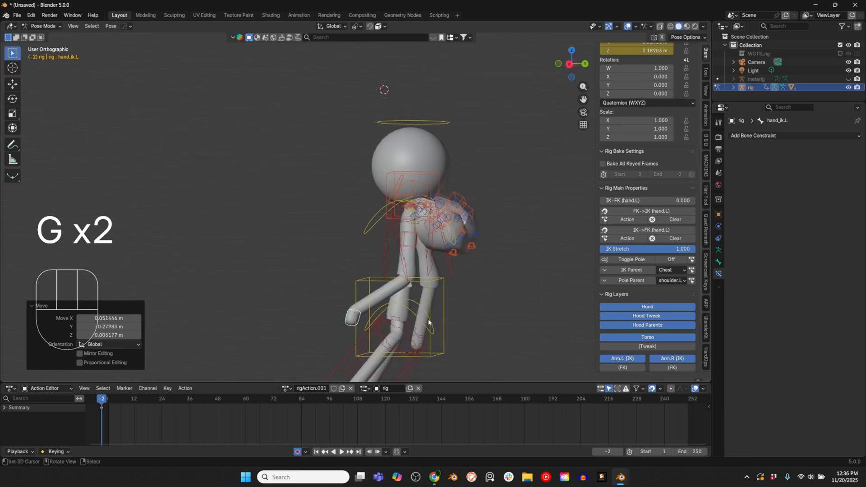
{"action": "middle_click_drag", "start_coordinate": [428, 320], "coordinate": [451, 323]}
{"action": "key", "text": "r"}
{"action": "left_click", "coordinate": [447, 302]}
Step: Clear Hood Position CTRL's rotation to raise the hood, and tilt the head control with free trackball rotations
{"action": "left_click", "coordinate": [439, 183]}
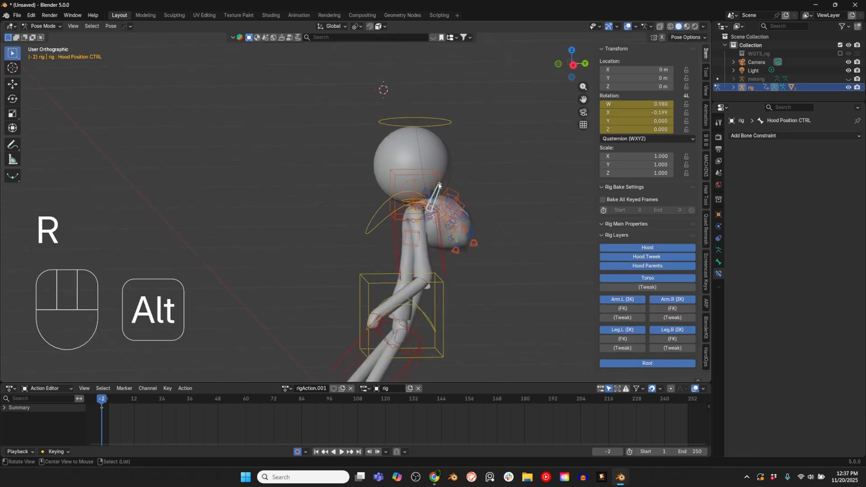
{"action": "key", "text": "alt+r"}
{"action": "right_click", "coordinate": [442, 120]}
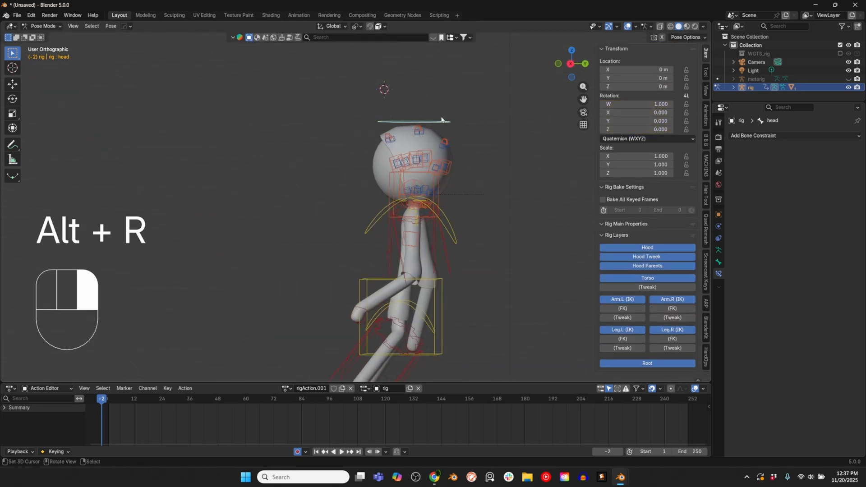
{"action": "middle_click_drag", "start_coordinate": [489, 192], "coordinate": [504, 222]}
{"action": "key", "text": "r"}
{"action": "left_click", "coordinate": [520, 195]}
{"action": "key", "text": "r"}
{"action": "key", "text": "r"}
{"action": "left_click", "coordinate": [460, 218]}
{"action": "scroll", "coordinate": [484, 235], "scroll_direction": "up", "scroll_amount": 2}
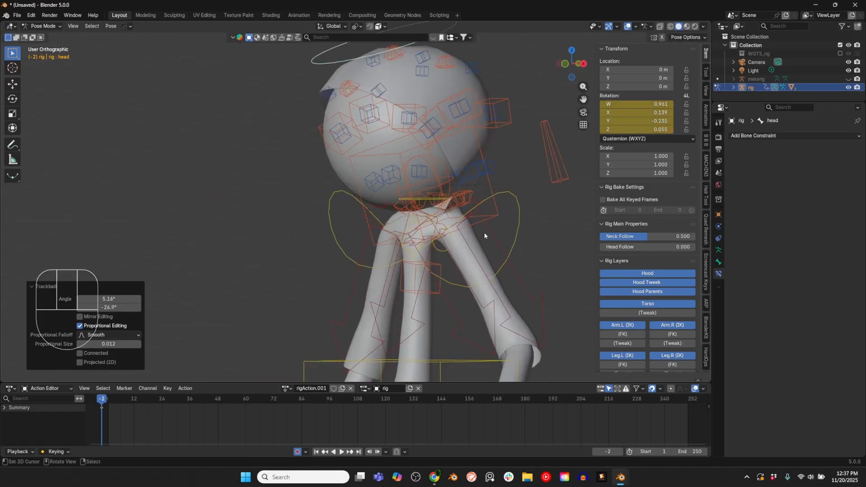
{"action": "key", "text": "r"}
{"action": "key", "text": "r"}
Step: Rotate Hood Position CTRL to lower the hood behind the tilted head
{"action": "left_click", "coordinate": [530, 166]}
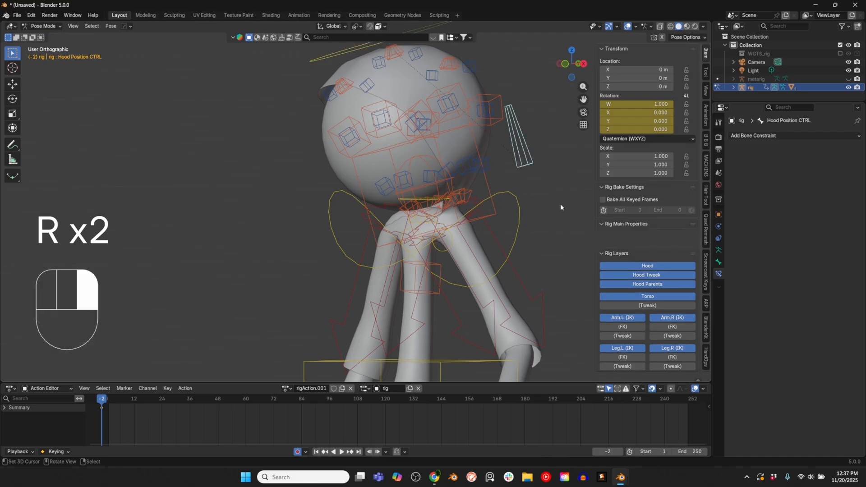
{"action": "middle_click_drag", "start_coordinate": [560, 204], "coordinate": [397, 136]}
{"action": "scroll", "coordinate": [423, 145], "scroll_direction": "down", "scroll_amount": 2}
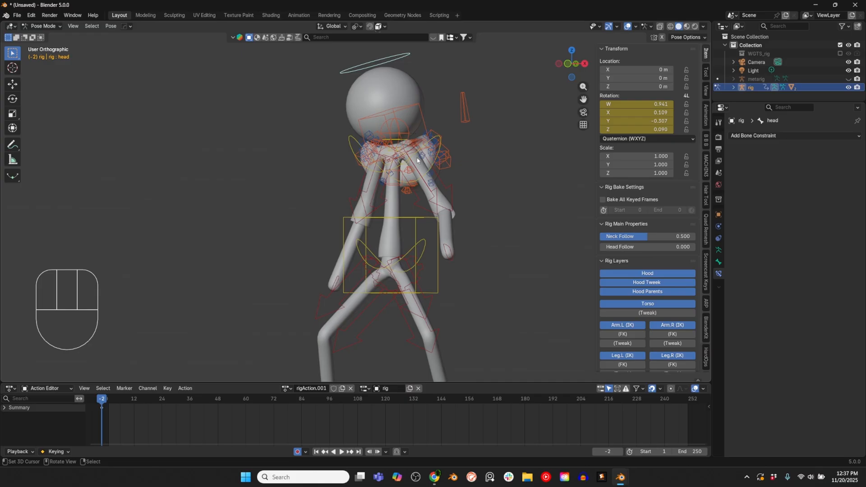
Step: Select all visible controls of the rig
{"action": "middle_click_drag", "start_coordinate": [417, 160], "coordinate": [464, 142]}
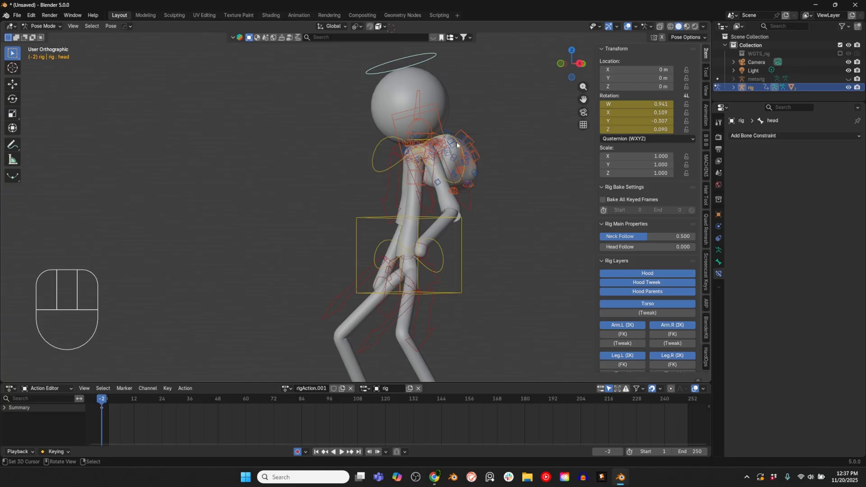
{"action": "middle_click_drag", "start_coordinate": [493, 165], "coordinate": [401, 185], "text": "shift"}
{"action": "key", "text": "a"}
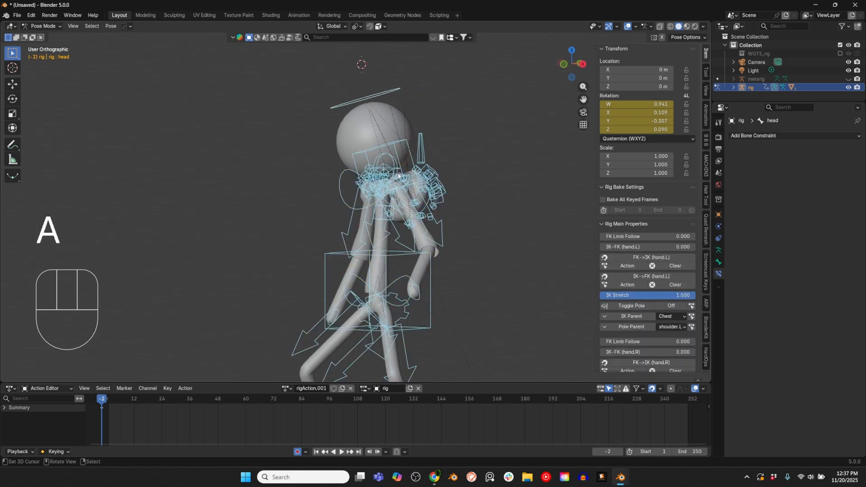